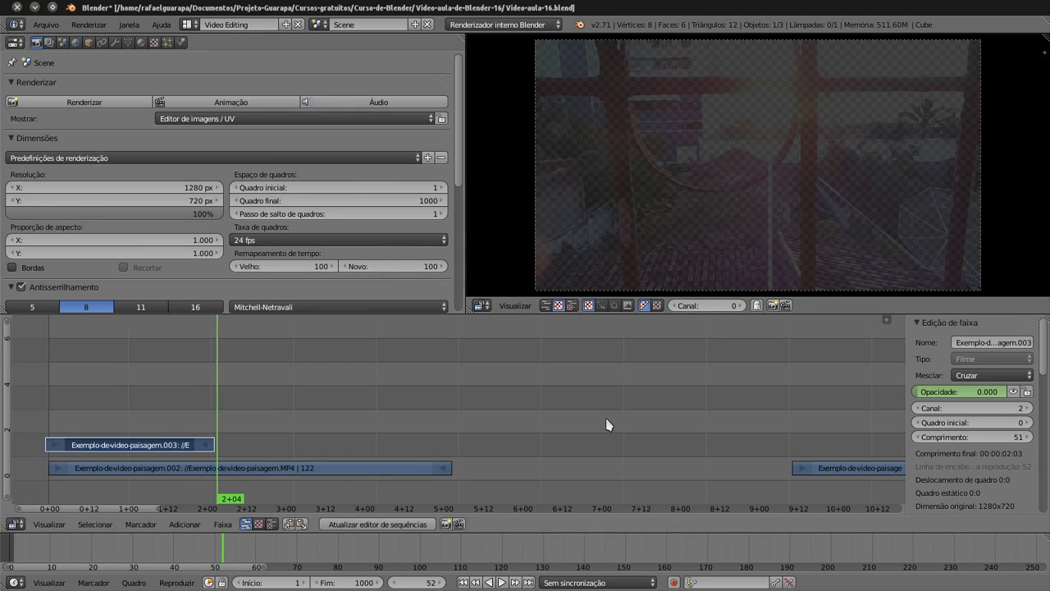
- Scrub the timeline between frames 47 and 77 to preview the opacity fade
{"action": "mouse_move", "coordinate": [211, 425]}
{"action": "left_mouse_down"}
{"action": "mouse_move", "coordinate": [109, 429]}
{"action": "mouse_move", "coordinate": [216, 435]}
{"action": "left_mouse_up"}
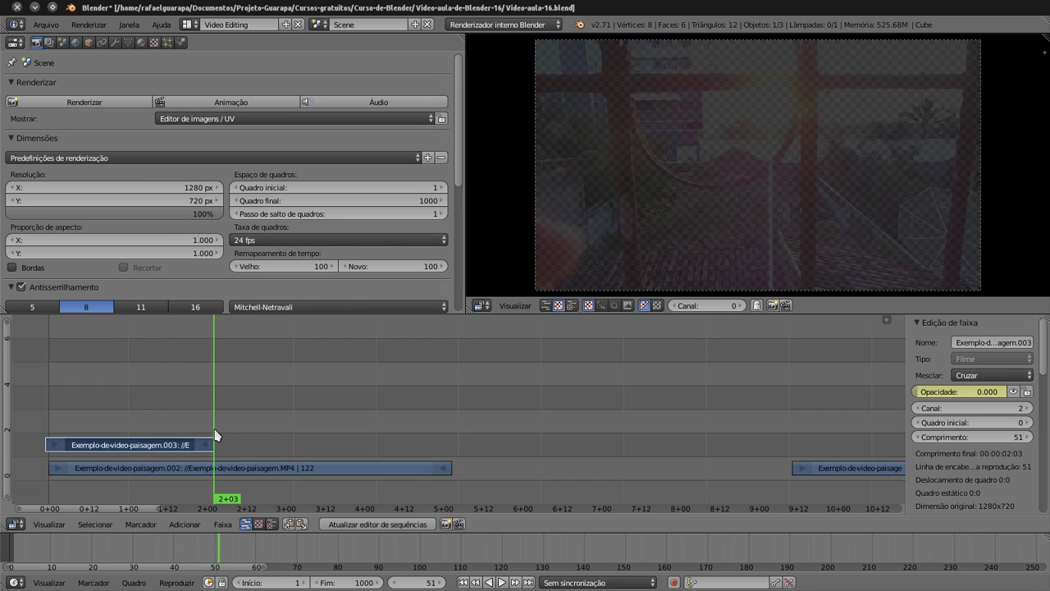
{"action": "left_click_drag", "start_coordinate": [218, 434], "coordinate": [286, 437]}
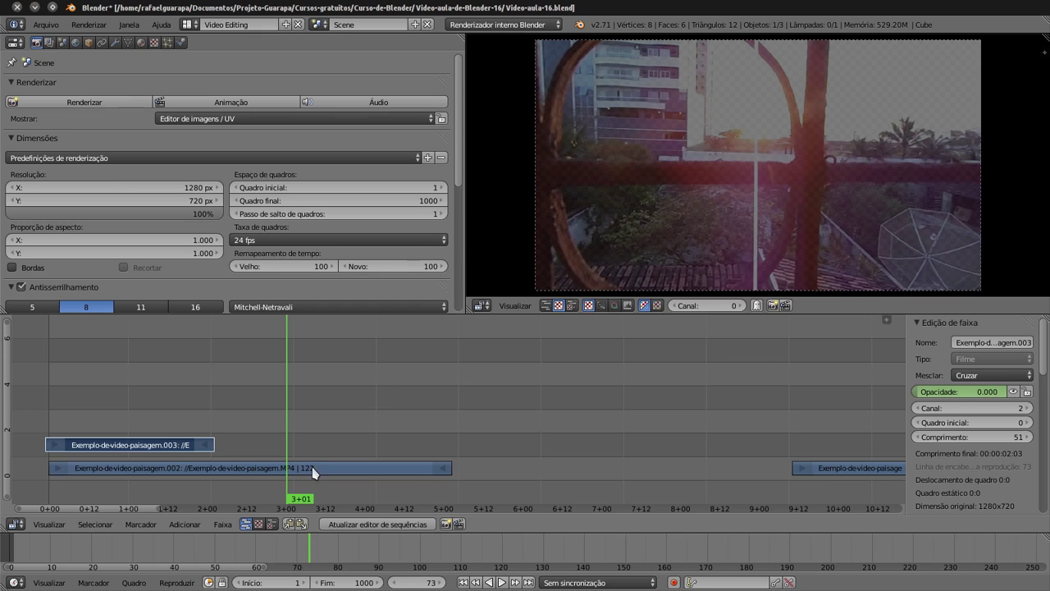
{"action": "left_click", "coordinate": [301, 408]}
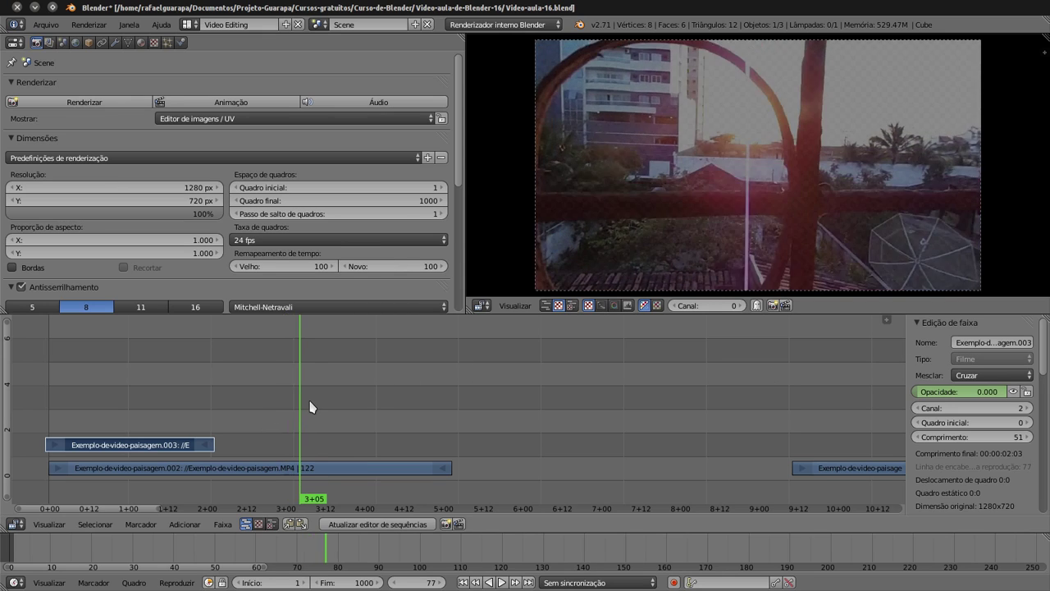
{"action": "left_click_drag", "start_coordinate": [310, 406], "coordinate": [174, 389]}
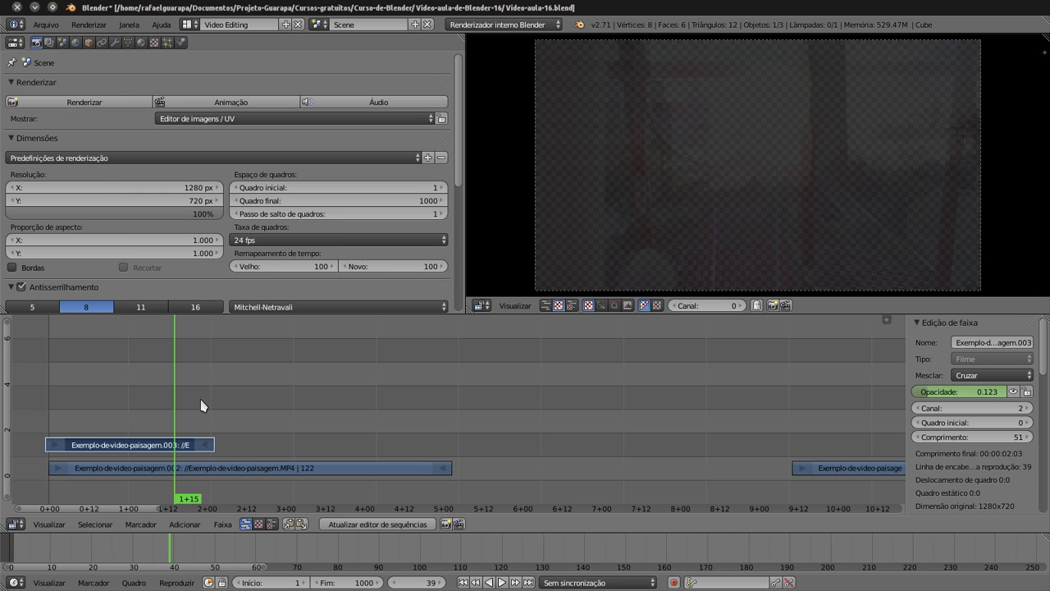
{"action": "left_click", "coordinate": [202, 401]}
{"action": "left_click_drag", "start_coordinate": [204, 405], "coordinate": [258, 416]}
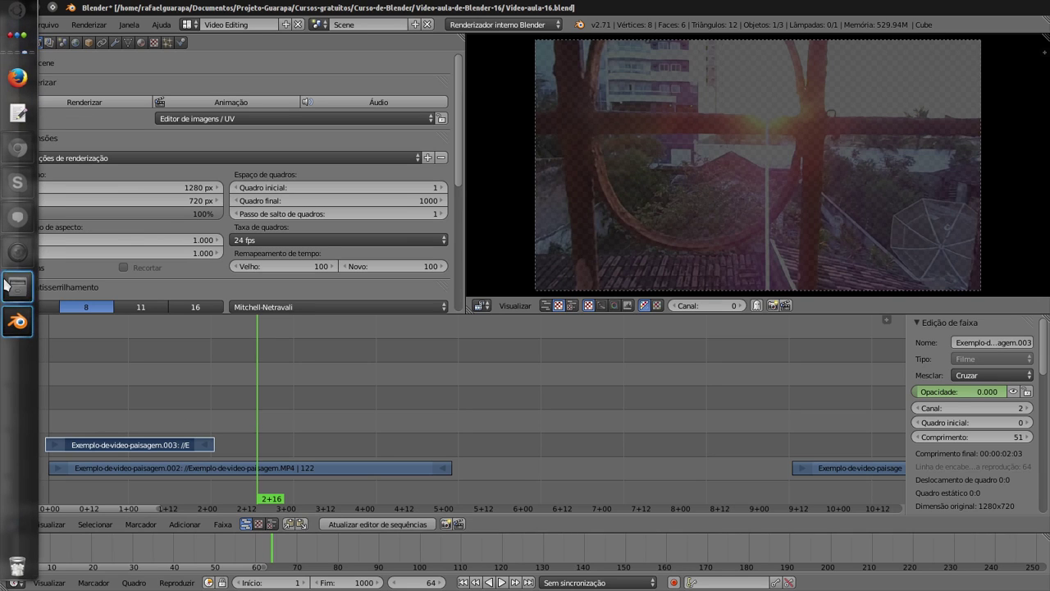
- View SAM_2136.JPG, the dog close-up and the captioned portrait, then reposition Dolphin
{"action": "left_click", "coordinate": [11, 293]}
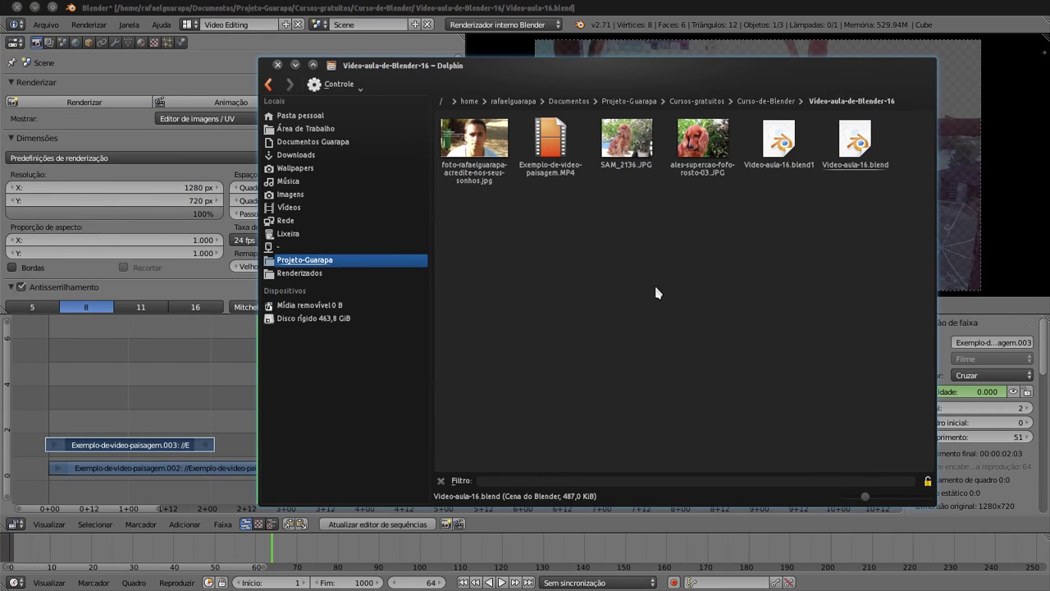
{"action": "left_click", "coordinate": [642, 155]}
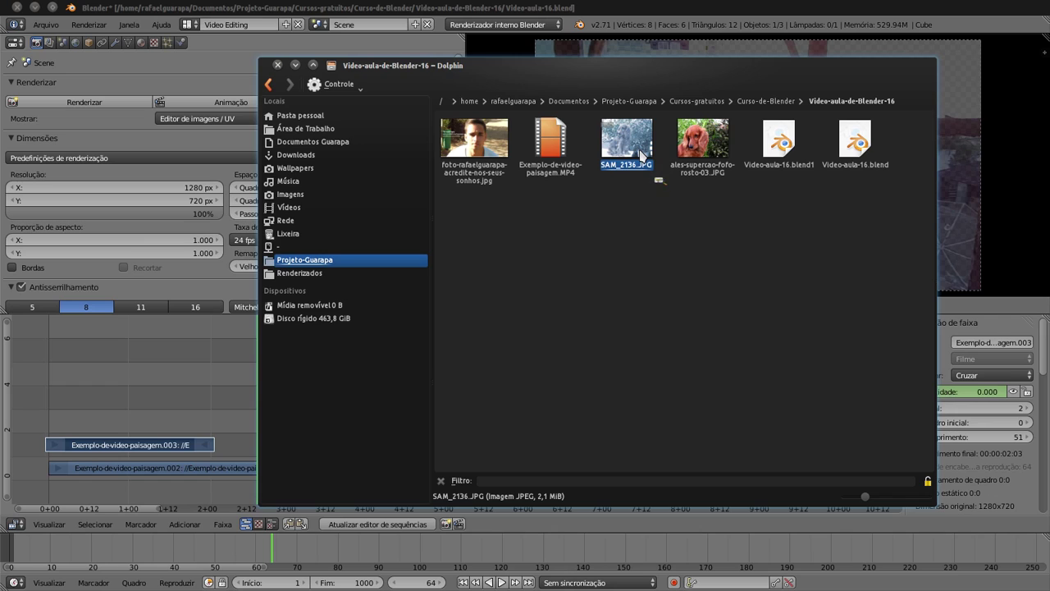
{"action": "double_click", "coordinate": [642, 155]}
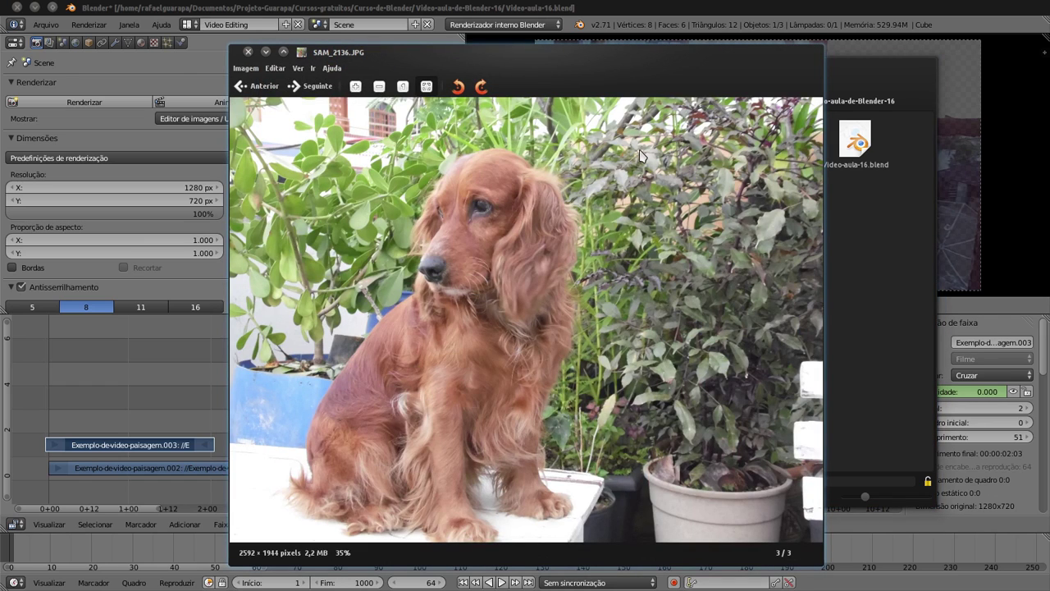
{"action": "key", "text": "Right"}
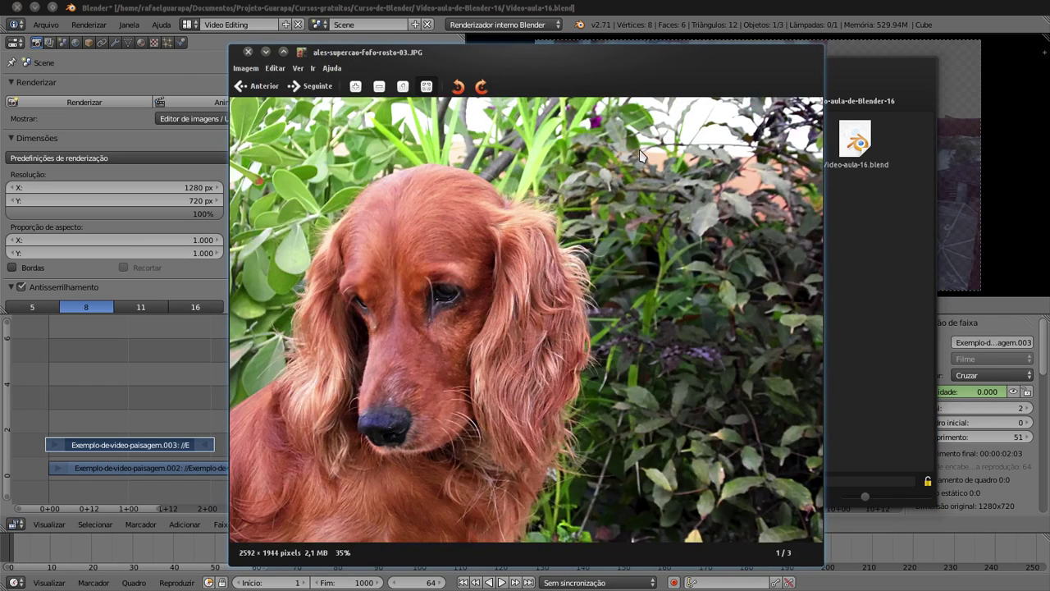
{"action": "key", "text": "Right"}
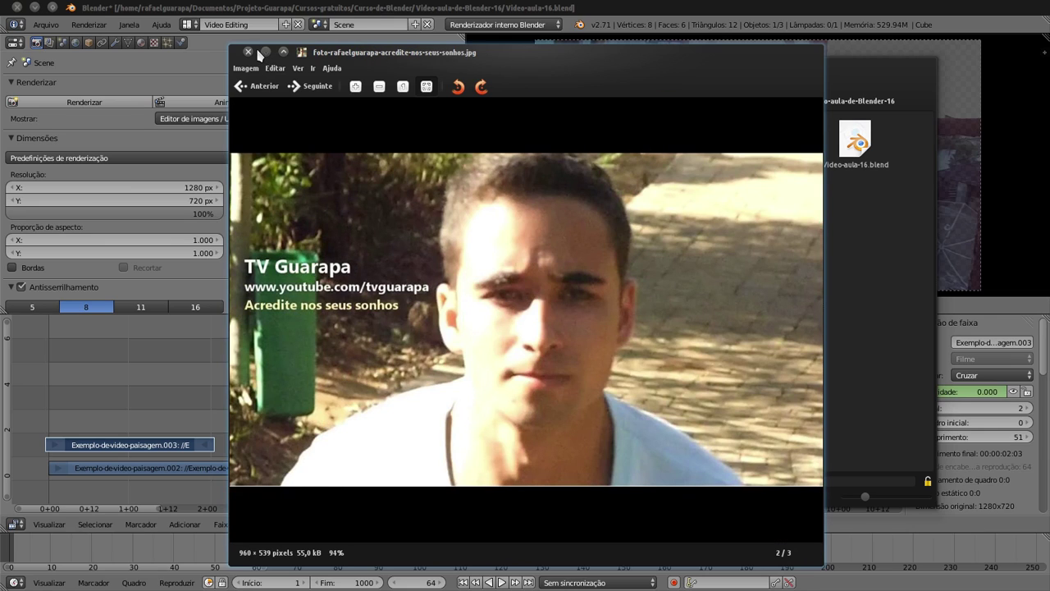
{"action": "left_click", "coordinate": [247, 54]}
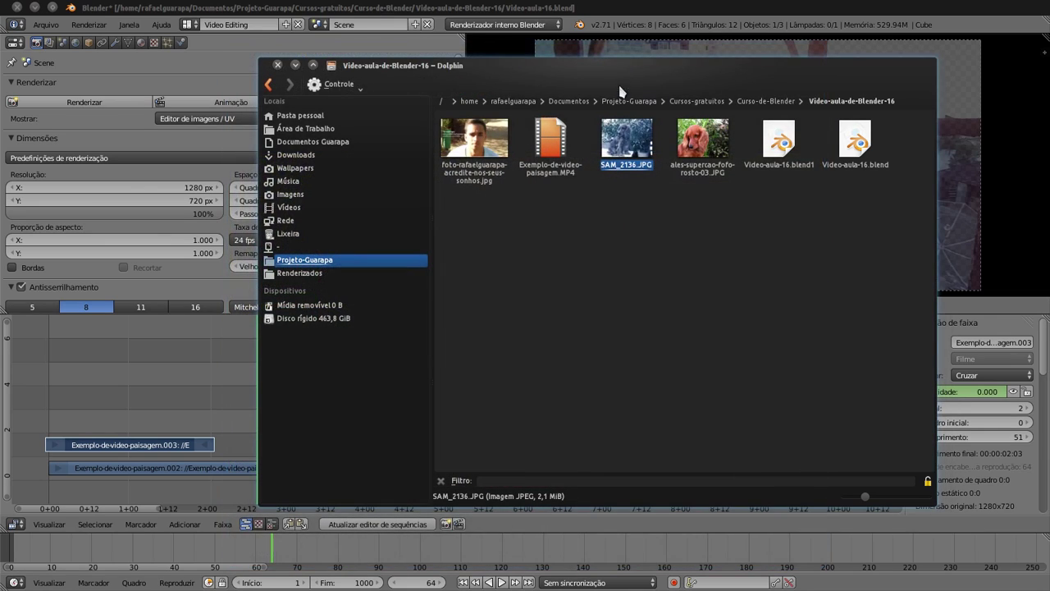
{"action": "mouse_move", "coordinate": [616, 73]}
{"action": "left_mouse_down"}
{"action": "mouse_move", "coordinate": [668, 130]}
{"action": "mouse_move", "coordinate": [688, 121]}
{"action": "left_mouse_up"}
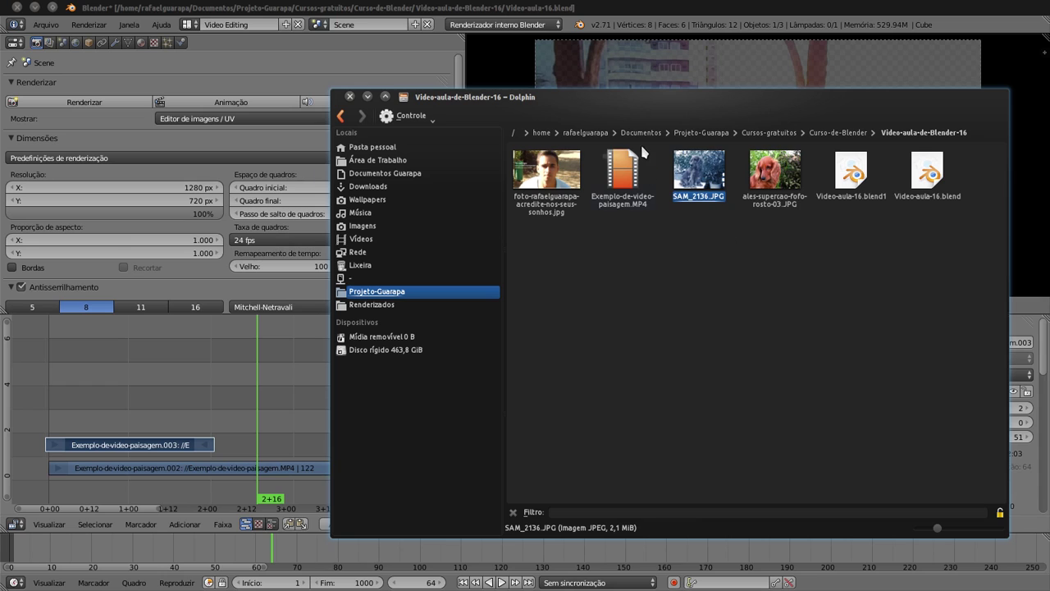
- Drag SAM_2136.JPG and ales-supercao-fofo-rosto-03.JPG into the sequencer at frame 64, then minimize Dolphin
{"action": "left_click_drag", "start_coordinate": [696, 112], "coordinate": [681, 338]}
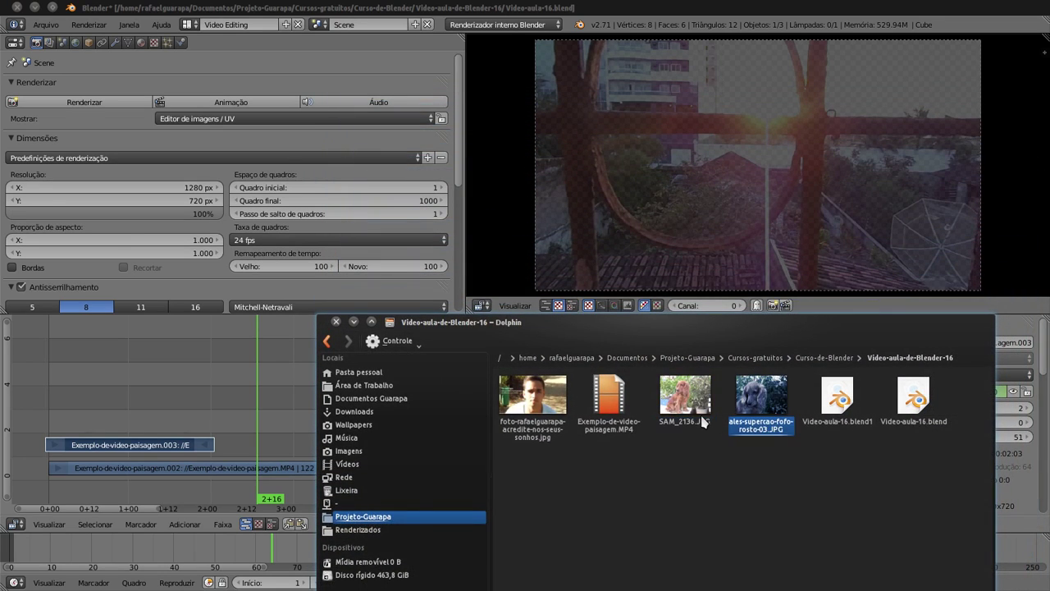
{"action": "left_click", "coordinate": [747, 419]}
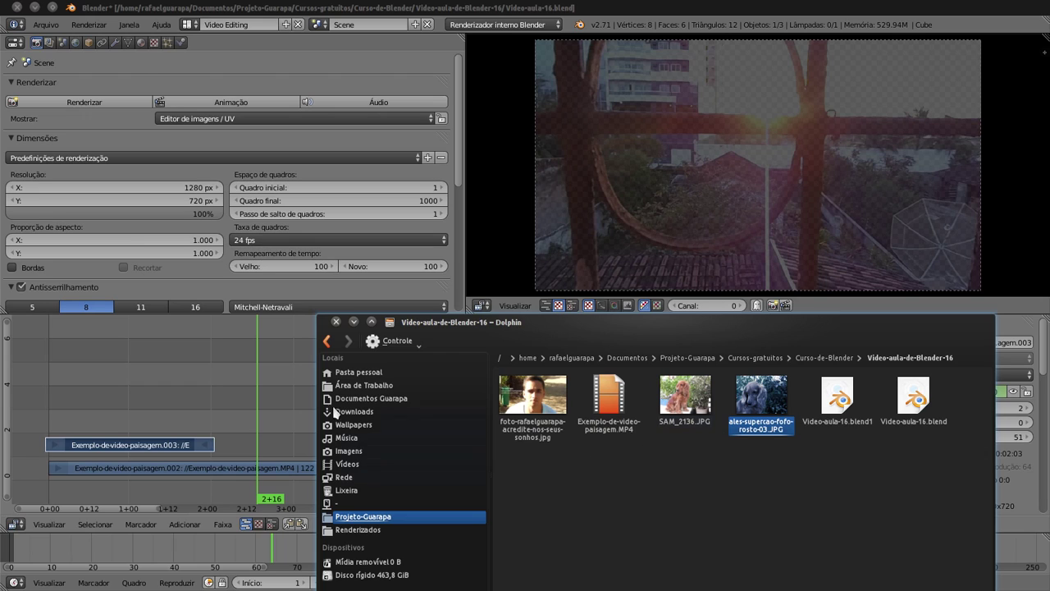
{"action": "mouse_move", "coordinate": [678, 402]}
{"action": "left_mouse_down"}
{"action": "mouse_move", "coordinate": [284, 368]}
{"action": "mouse_move", "coordinate": [295, 396]}
{"action": "left_mouse_up"}
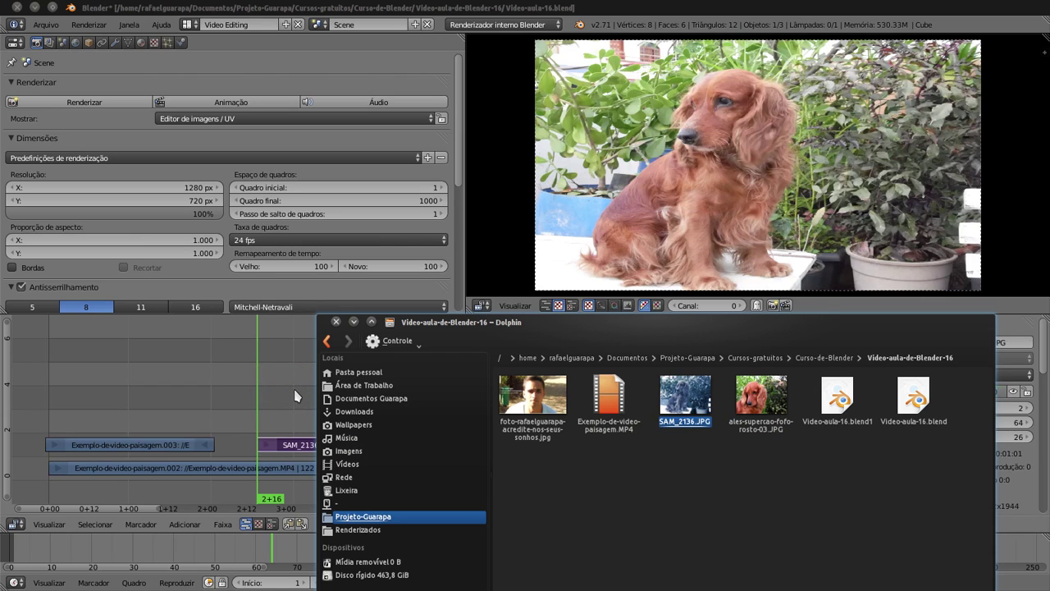
{"action": "mouse_move", "coordinate": [762, 398]}
{"action": "left_mouse_down"}
{"action": "mouse_move", "coordinate": [286, 398]}
{"action": "mouse_move", "coordinate": [284, 411]}
{"action": "left_mouse_up"}
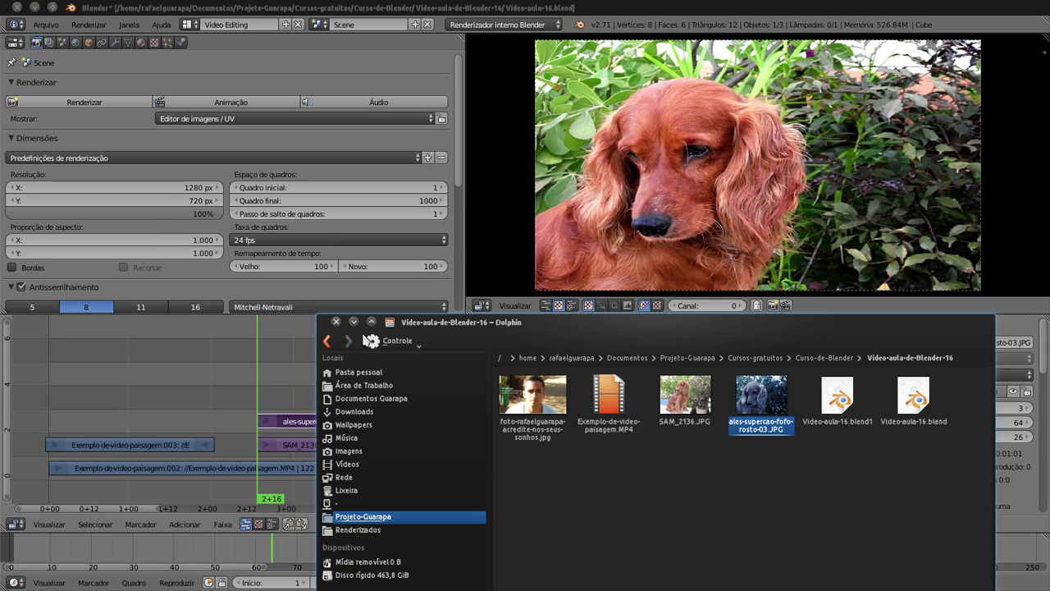
{"action": "left_click", "coordinate": [353, 323]}
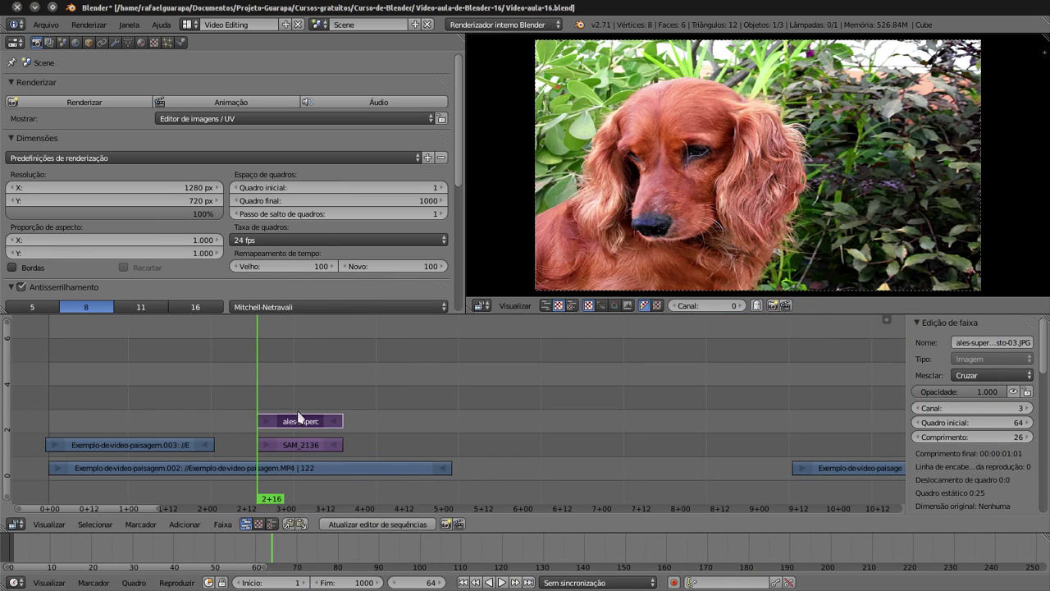
- Place the SAM_2136 strip at frame 134 and ales-superc right after it at 165 on channel 3
{"action": "left_click_drag", "start_coordinate": [302, 423], "coordinate": [589, 446]}
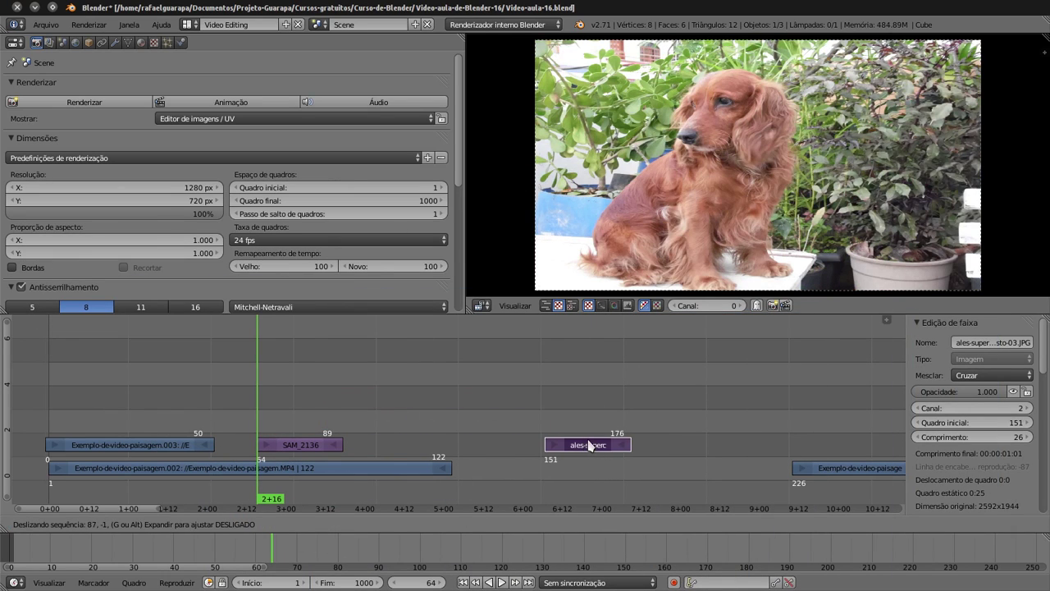
{"action": "mouse_move", "coordinate": [300, 445]}
{"action": "left_mouse_down"}
{"action": "mouse_move", "coordinate": [511, 410]}
{"action": "mouse_move", "coordinate": [535, 420]}
{"action": "left_mouse_up"}
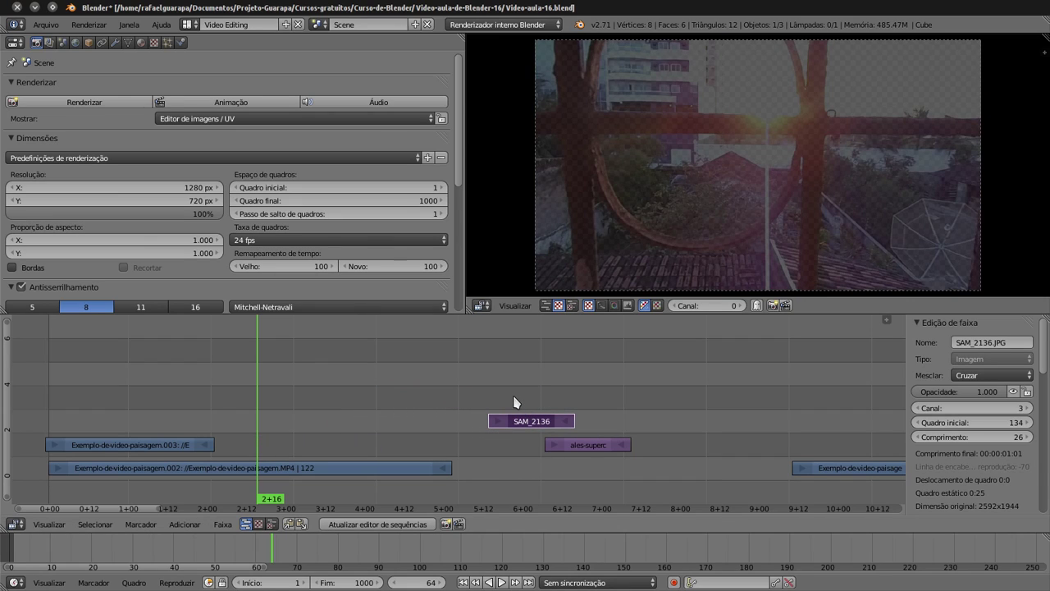
{"action": "left_click", "coordinate": [515, 403]}
{"action": "left_click", "coordinate": [495, 403]}
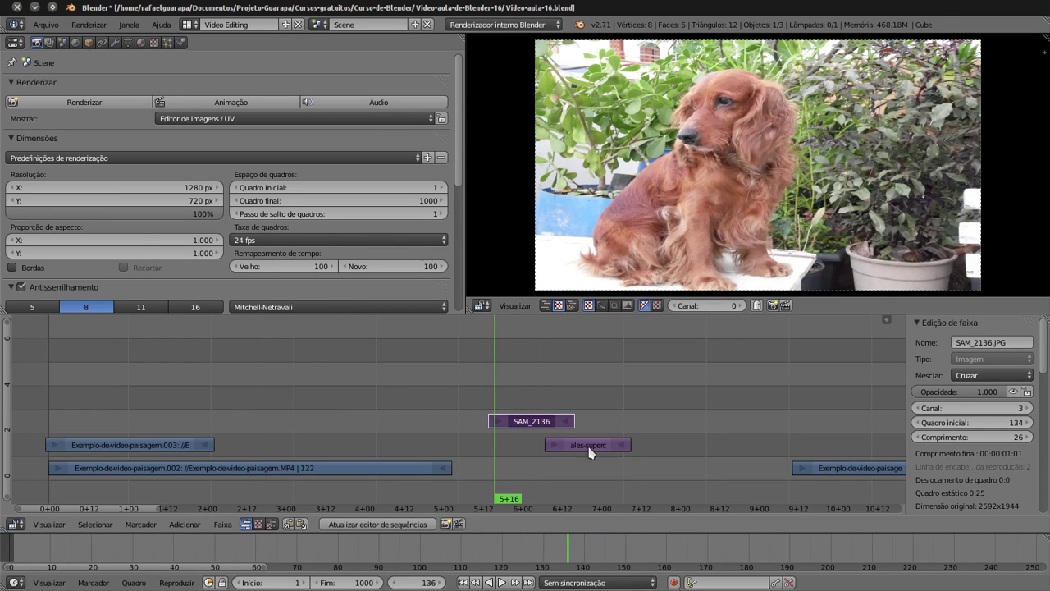
{"action": "mouse_move", "coordinate": [590, 447]}
{"action": "left_mouse_down"}
{"action": "mouse_move", "coordinate": [611, 450]}
{"action": "mouse_move", "coordinate": [633, 426]}
{"action": "left_mouse_up"}
{"action": "left_click_drag", "start_coordinate": [504, 399], "coordinate": [545, 409]}
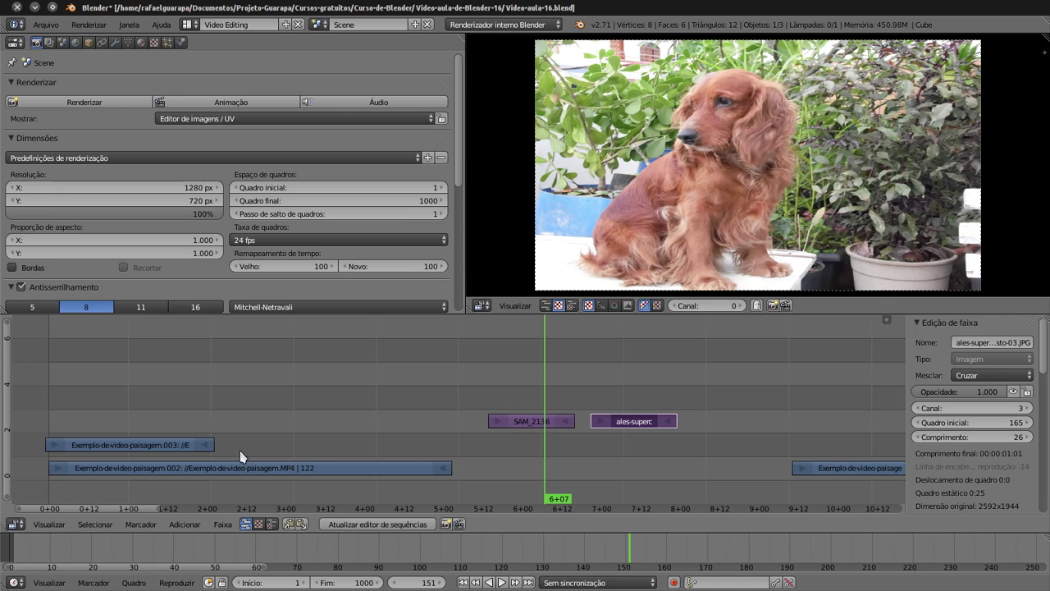
- Slide the landscape video strip to start at frame 54, then return to the timeline start
{"action": "left_click_drag", "start_coordinate": [201, 468], "coordinate": [412, 471]}
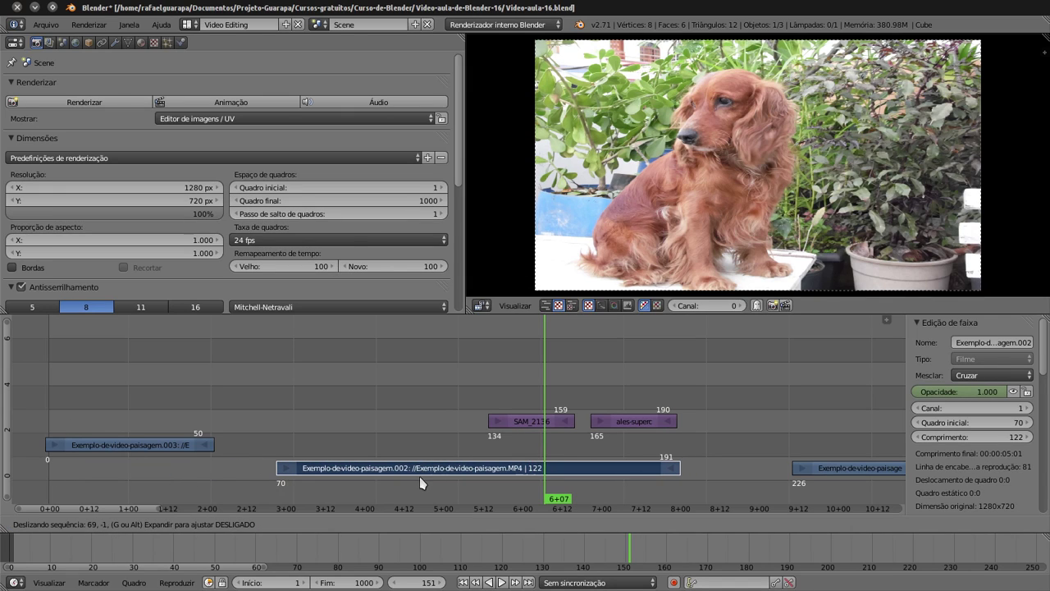
{"action": "mouse_move", "coordinate": [412, 471]}
{"action": "left_mouse_down"}
{"action": "mouse_move", "coordinate": [105, 392]}
{"action": "mouse_move", "coordinate": [330, 476]}
{"action": "left_mouse_up"}
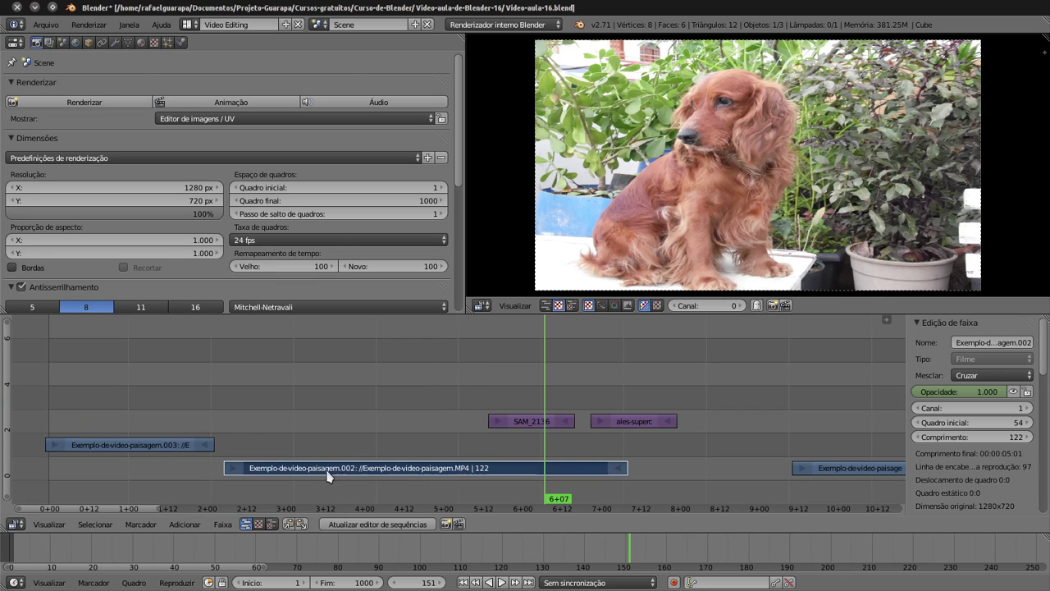
{"action": "left_click", "coordinate": [50, 413]}
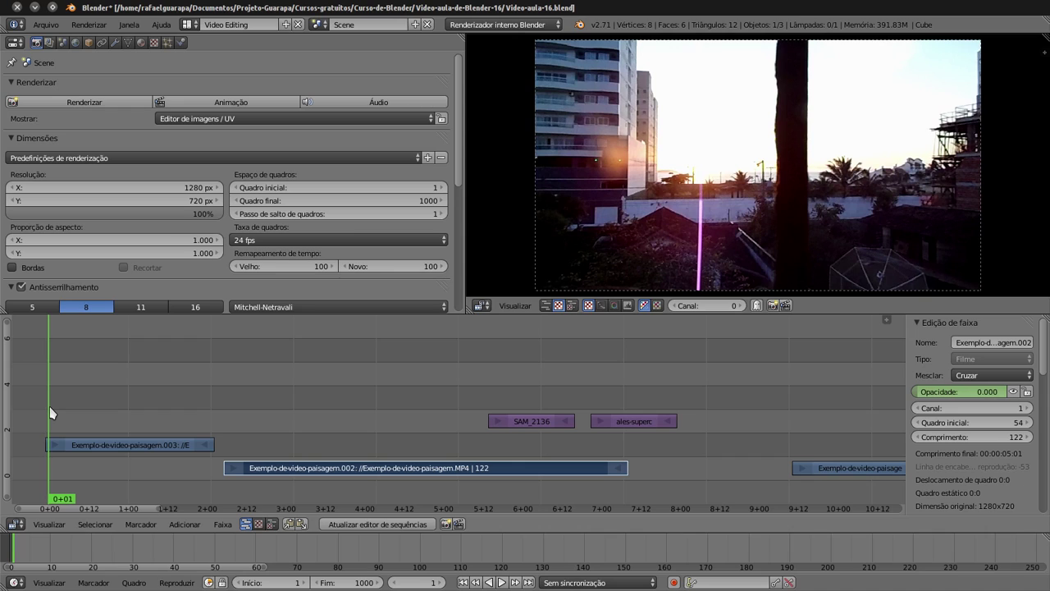
{"action": "left_click", "coordinate": [59, 413]}
{"action": "mouse_move", "coordinate": [76, 413]}
{"action": "left_mouse_down"}
{"action": "mouse_move", "coordinate": [138, 425]}
{"action": "mouse_move", "coordinate": [86, 451]}
{"action": "mouse_move", "coordinate": [62, 419]}
{"action": "mouse_move", "coordinate": [59, 439]}
{"action": "left_mouse_up"}
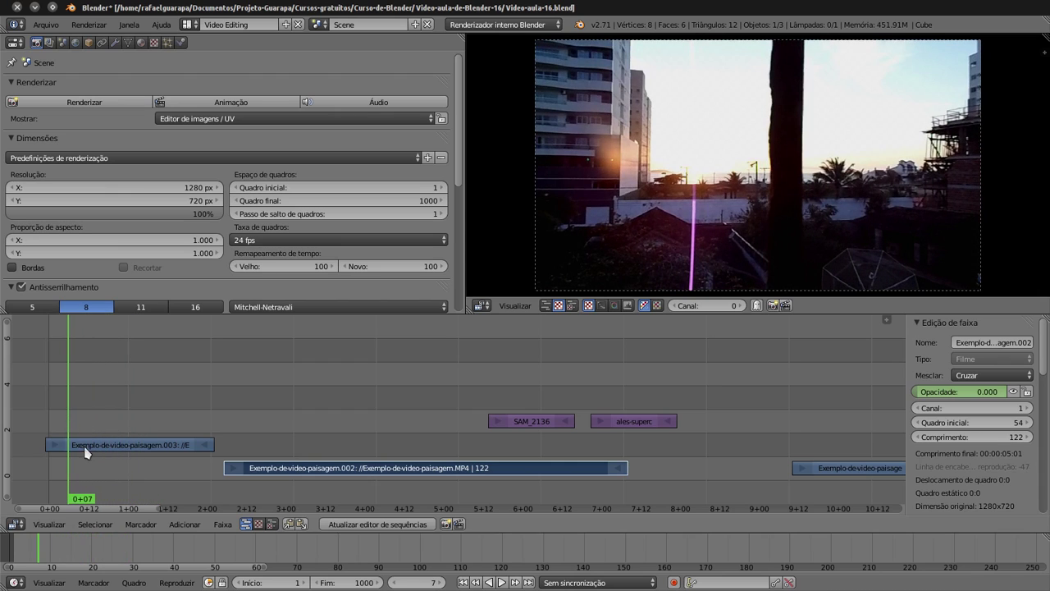
{"action": "right_click", "coordinate": [87, 451]}
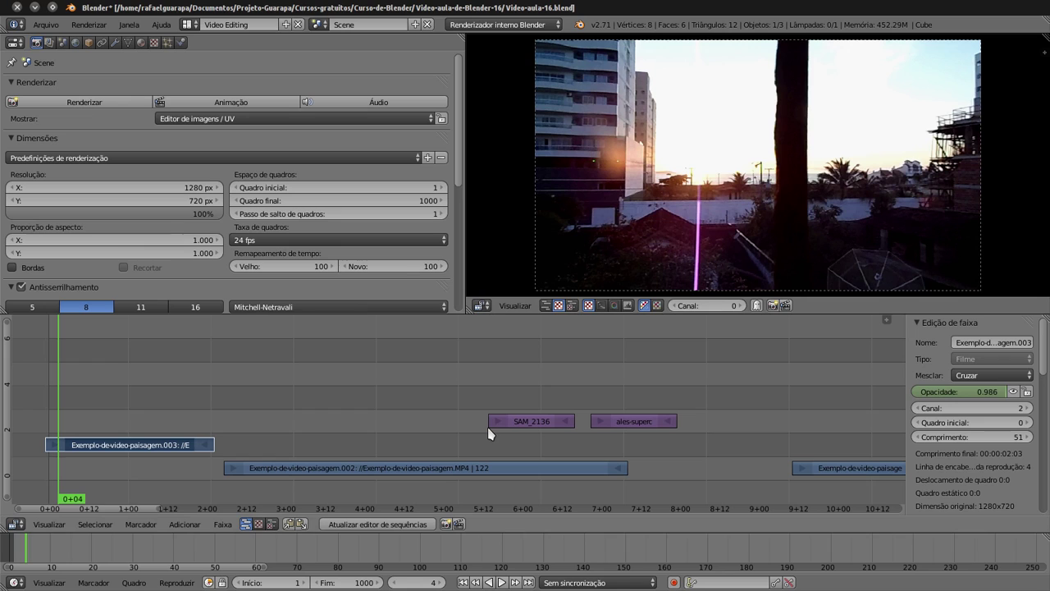
{"action": "left_click", "coordinate": [74, 428]}
{"action": "mouse_move", "coordinate": [74, 428]}
{"action": "left_mouse_down"}
{"action": "mouse_move", "coordinate": [254, 446]}
{"action": "mouse_move", "coordinate": [419, 446]}
{"action": "mouse_move", "coordinate": [440, 462]}
{"action": "mouse_move", "coordinate": [361, 460]}
{"action": "left_mouse_up"}
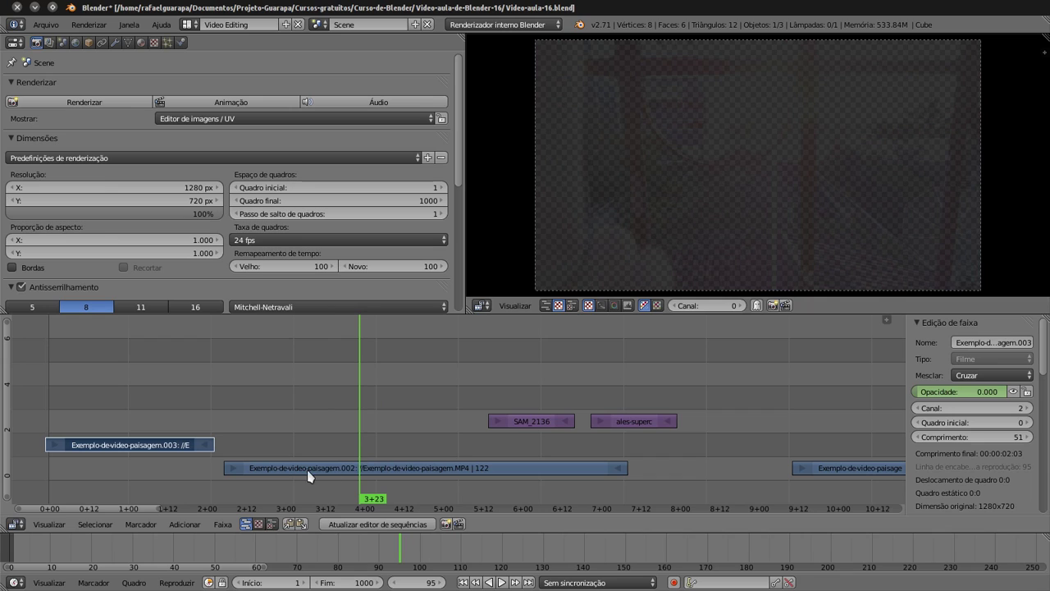
- Move the Exemplo-de-video-paisagem.002 strip so it starts at frame 1
{"action": "mouse_move", "coordinate": [300, 446]}
{"action": "left_mouse_down"}
{"action": "mouse_move", "coordinate": [263, 440]}
{"action": "mouse_move", "coordinate": [414, 458]}
{"action": "left_mouse_up"}
{"action": "right_click", "coordinate": [421, 469]}
{"action": "key", "text": "g"}
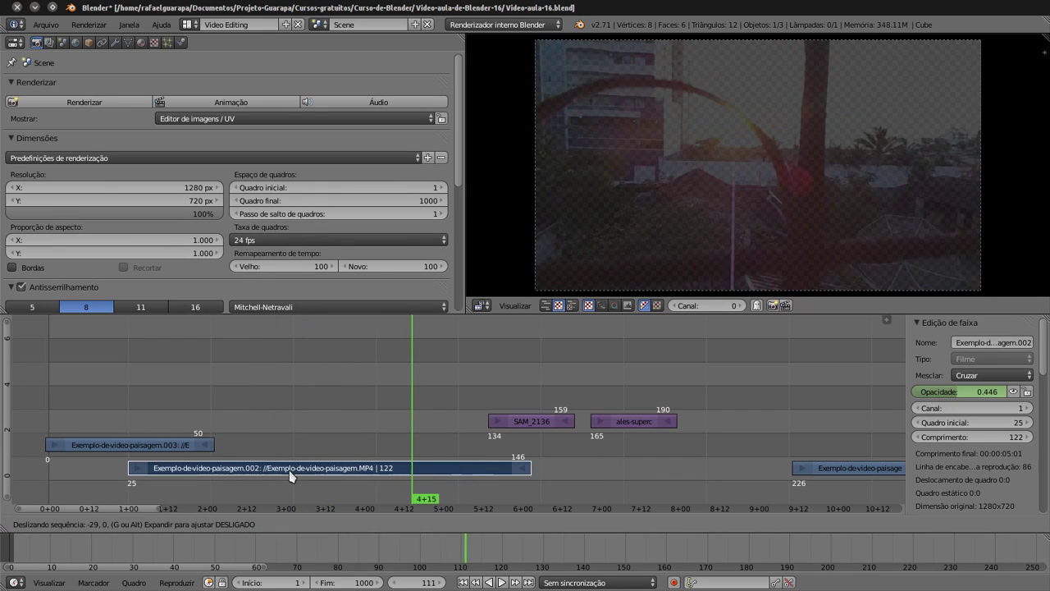
{"action": "left_click", "coordinate": [83, 423]}
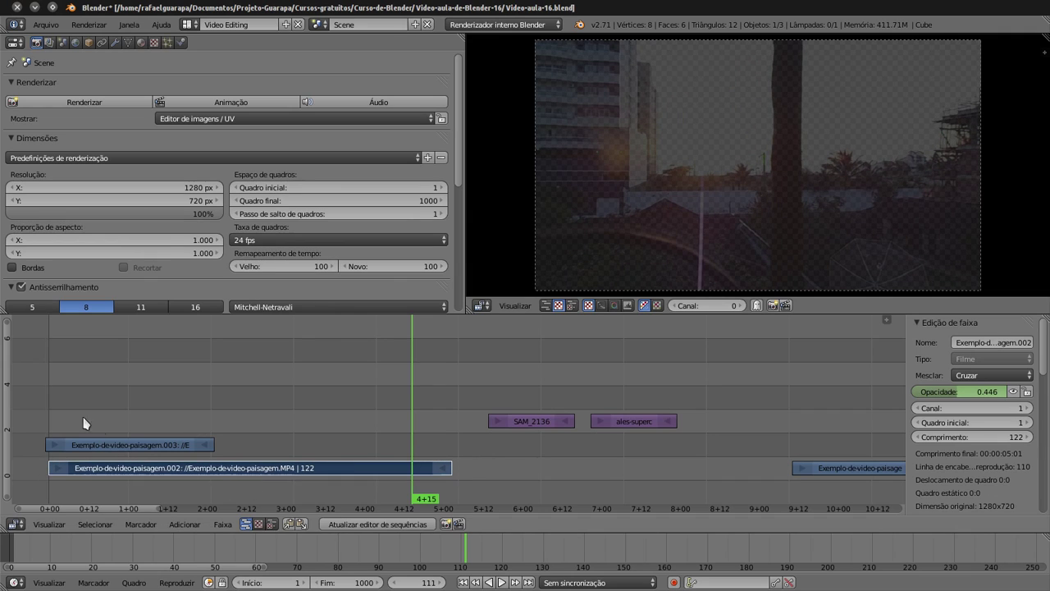
- Scrub from frame 1 through the landscape fade-in to the dog photo near frame 138
{"action": "mouse_move", "coordinate": [47, 406]}
{"action": "left_mouse_down"}
{"action": "mouse_move", "coordinate": [117, 422]}
{"action": "mouse_move", "coordinate": [213, 423]}
{"action": "left_mouse_up"}
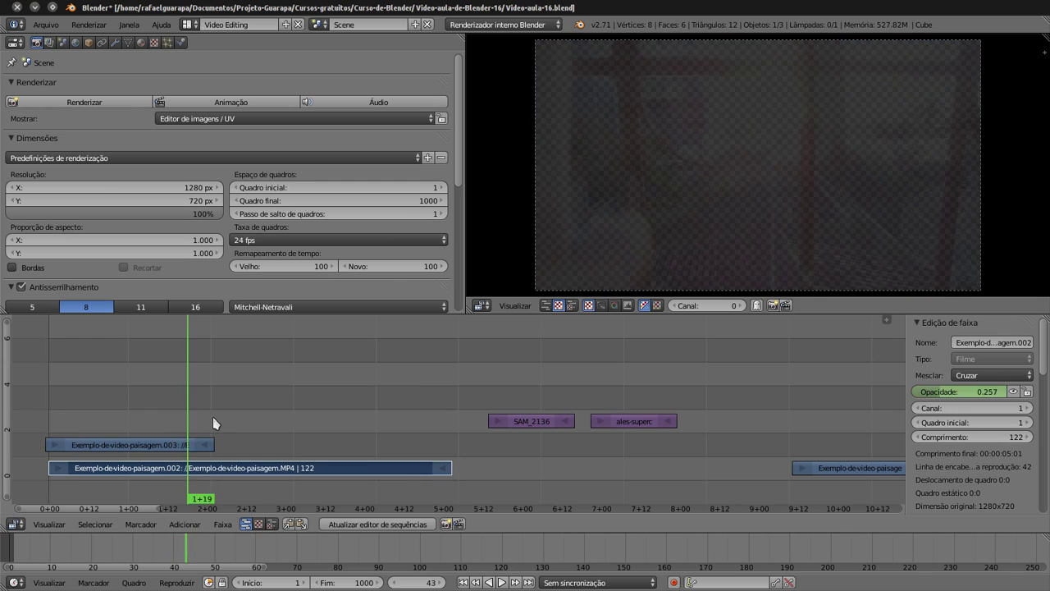
{"action": "left_click_drag", "start_coordinate": [214, 423], "coordinate": [323, 426]}
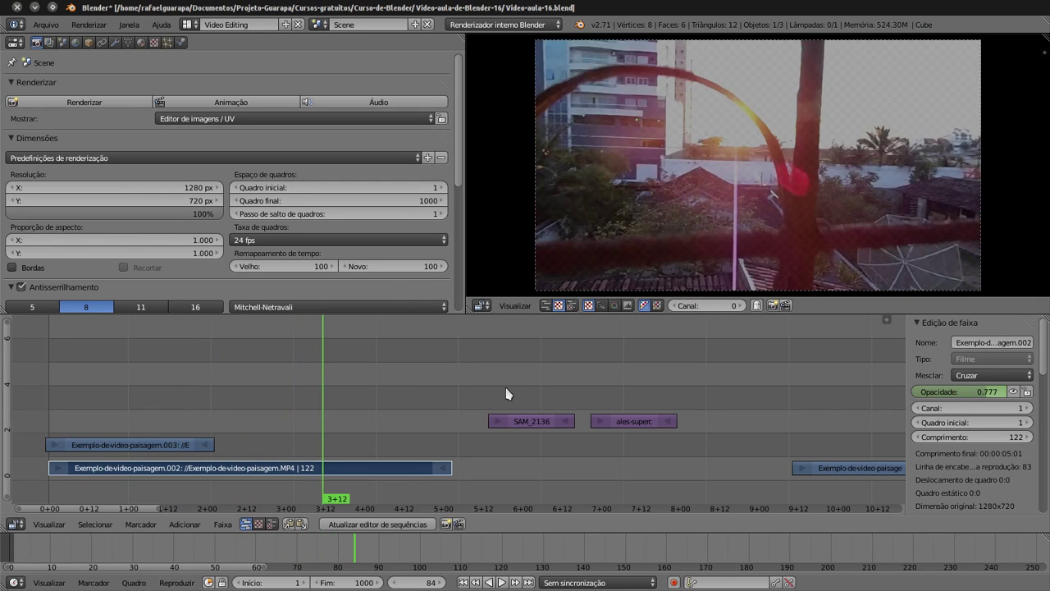
{"action": "left_click_drag", "start_coordinate": [506, 394], "coordinate": [503, 396]}
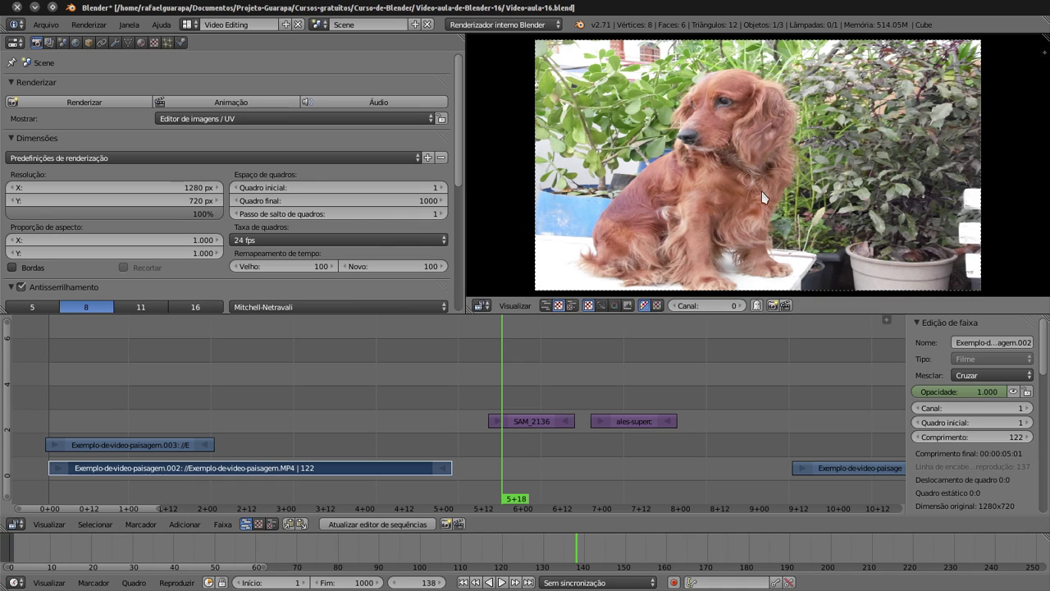
- Add a Curvas modifier to Exemplo-de-video-paisagem.002 and drag its curve point upward
{"action": "left_click_drag", "start_coordinate": [1046, 358], "coordinate": [1045, 492]}
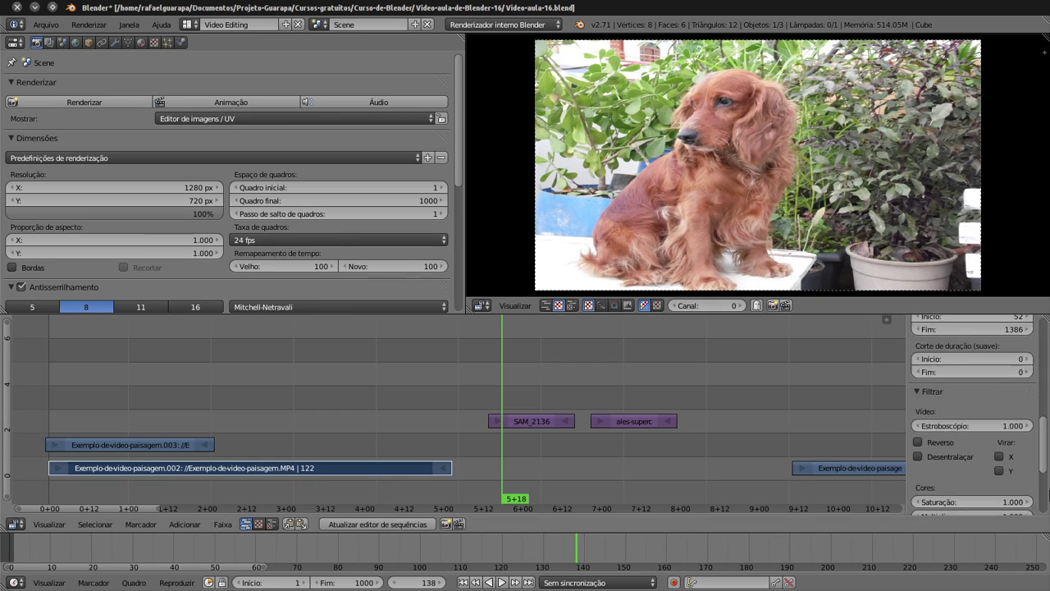
{"action": "left_click", "coordinate": [1003, 503]}
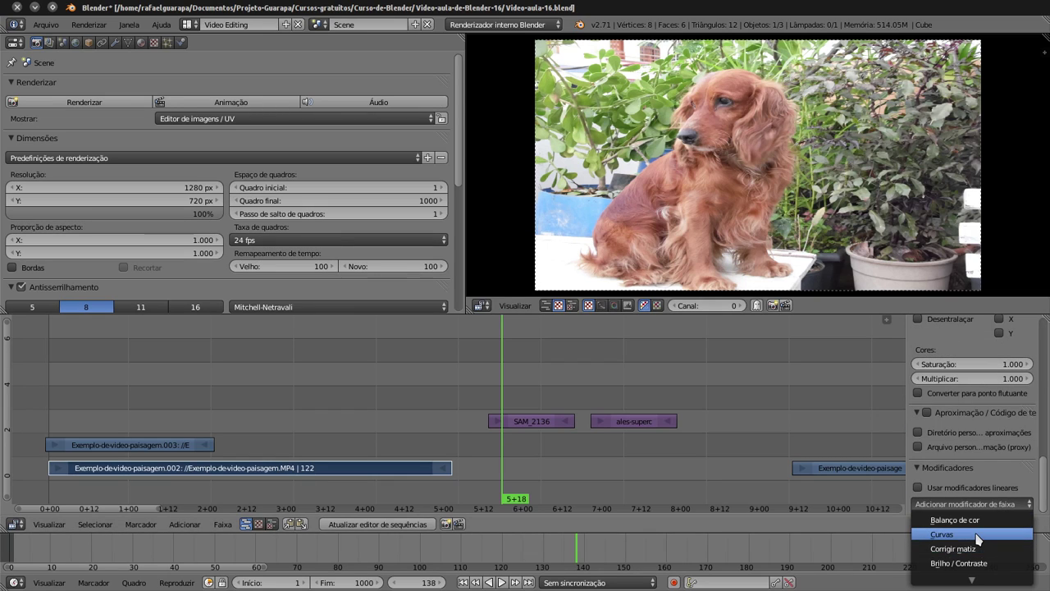
{"action": "left_click", "coordinate": [977, 534]}
{"action": "scroll", "coordinate": [1046, 463], "scroll_direction": "down", "scroll_amount": 5}
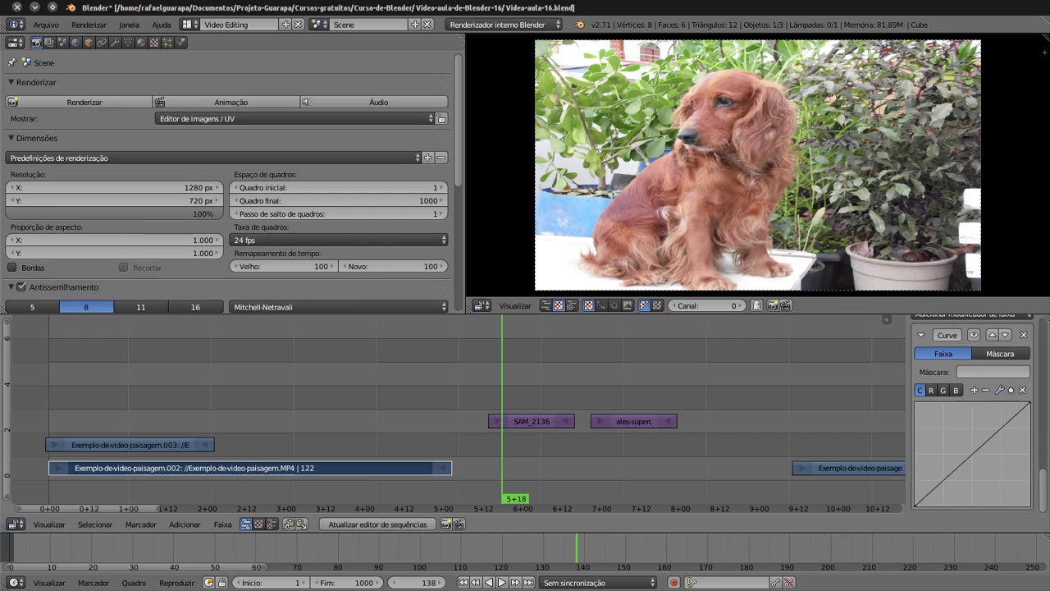
{"action": "mouse_move", "coordinate": [981, 459]}
{"action": "left_mouse_down"}
{"action": "mouse_move", "coordinate": [965, 454]}
{"action": "mouse_move", "coordinate": [956, 429]}
{"action": "mouse_move", "coordinate": [988, 457]}
{"action": "left_mouse_up"}
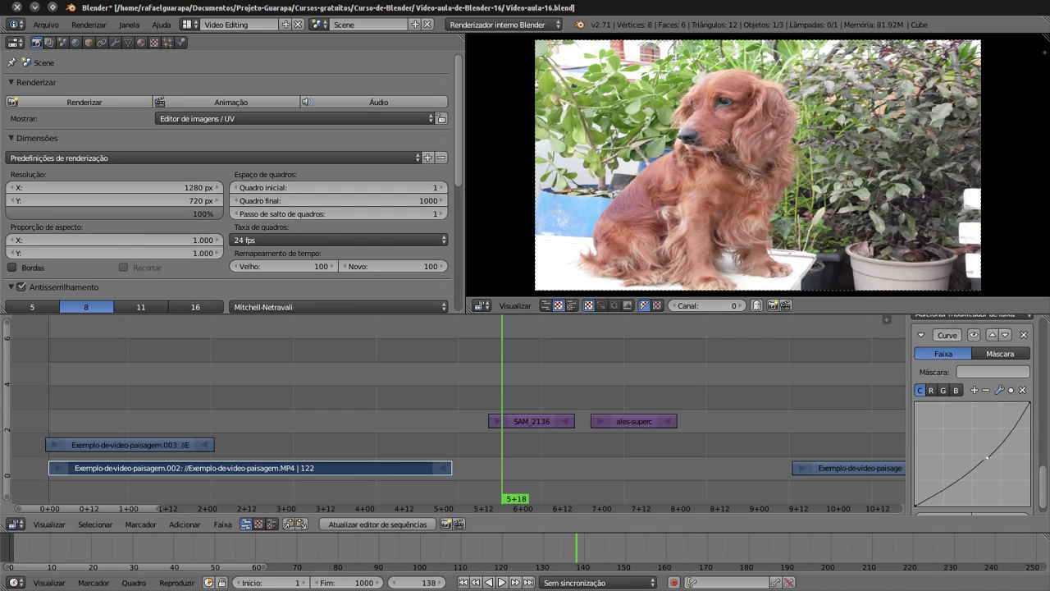
{"action": "right_click", "coordinate": [530, 421]}
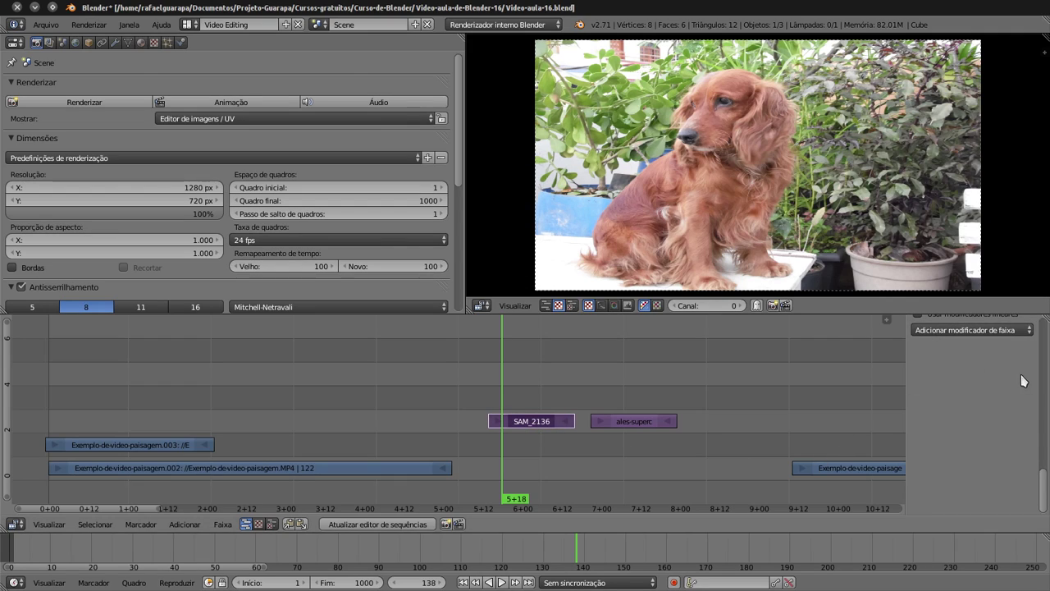
- Add a Curvas modifier to SAM_2136 and try bending its combined and green-channel curves
{"action": "left_click", "coordinate": [1001, 330]}
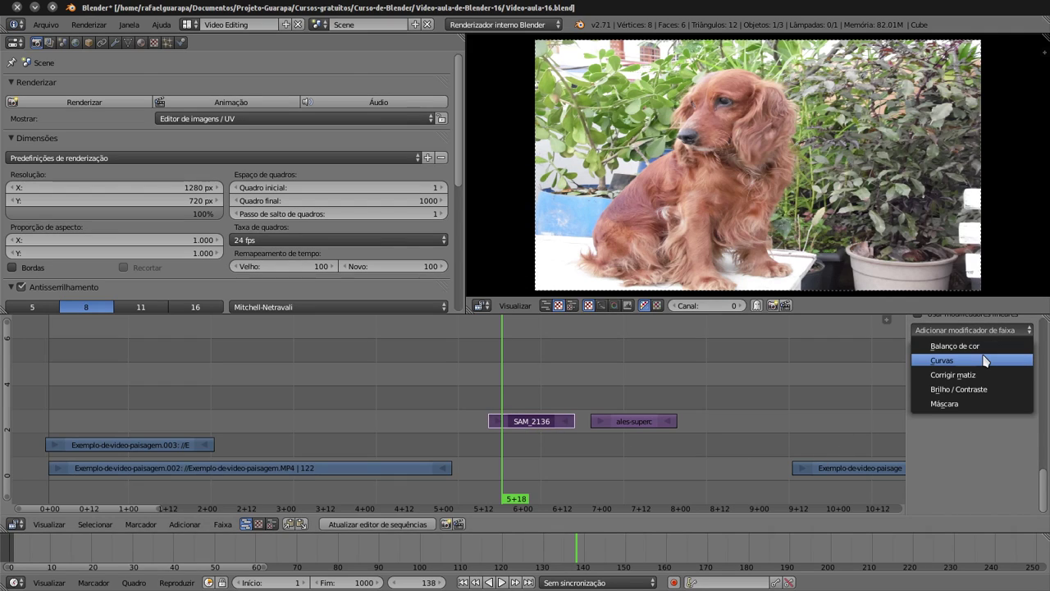
{"action": "left_click", "coordinate": [985, 361]}
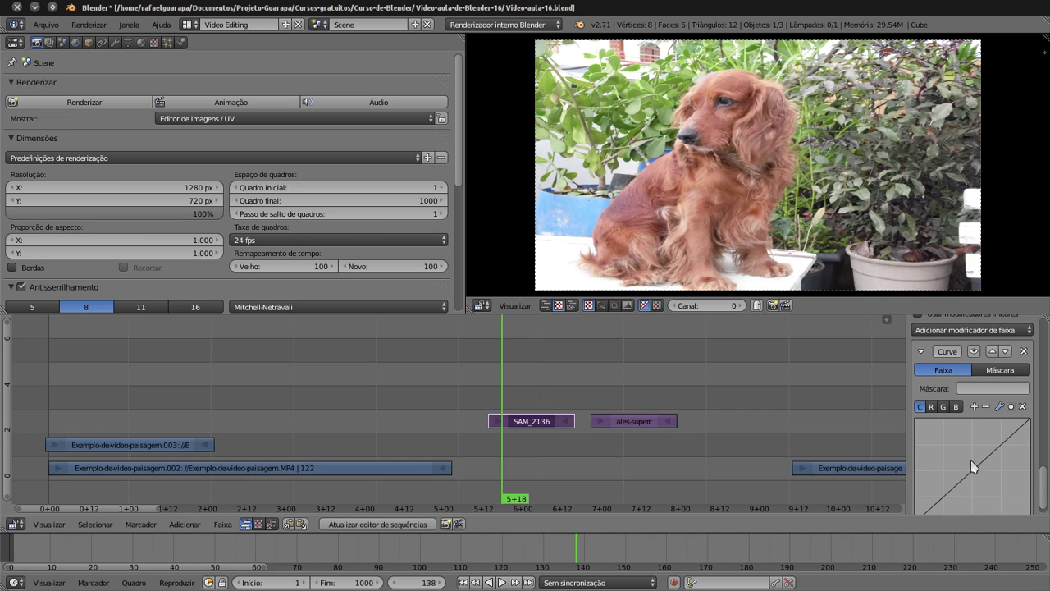
{"action": "mouse_move", "coordinate": [974, 468]}
{"action": "left_mouse_down"}
{"action": "mouse_move", "coordinate": [943, 440]}
{"action": "mouse_move", "coordinate": [981, 477]}
{"action": "left_mouse_up"}
{"action": "left_click_drag", "start_coordinate": [982, 477], "coordinate": [989, 468]}
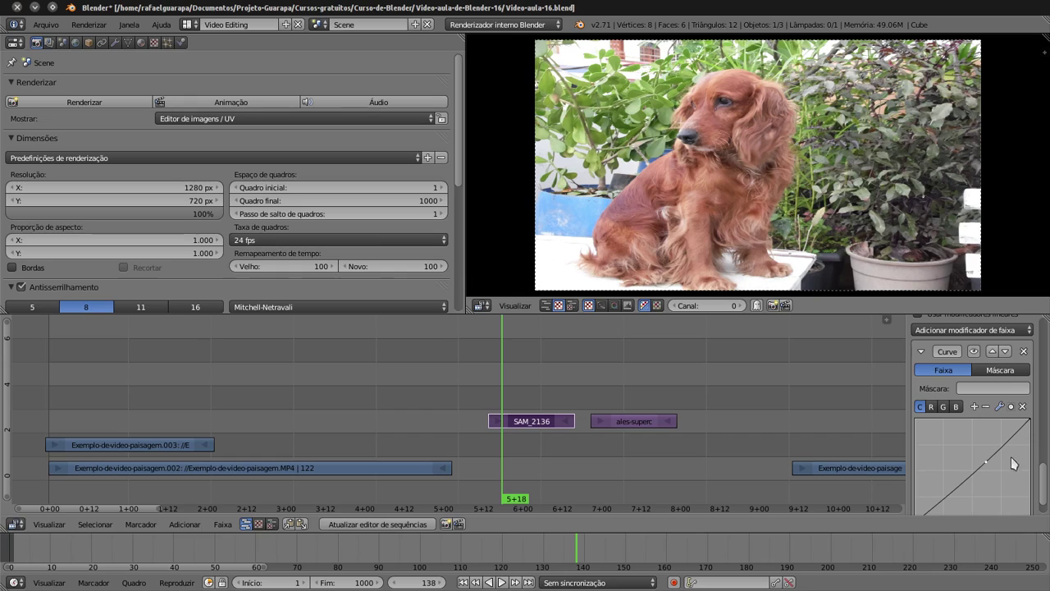
{"action": "left_click", "coordinate": [931, 407]}
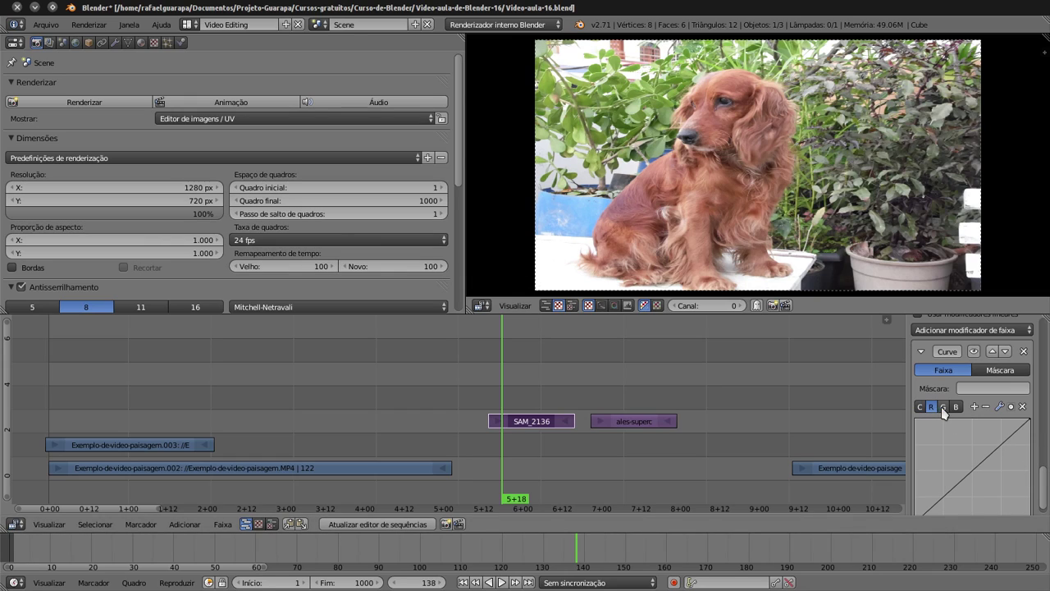
{"action": "left_click", "coordinate": [944, 407]}
{"action": "mouse_move", "coordinate": [965, 474]}
{"action": "left_mouse_down"}
{"action": "mouse_move", "coordinate": [950, 450]}
{"action": "mouse_move", "coordinate": [973, 480]}
{"action": "left_mouse_up"}
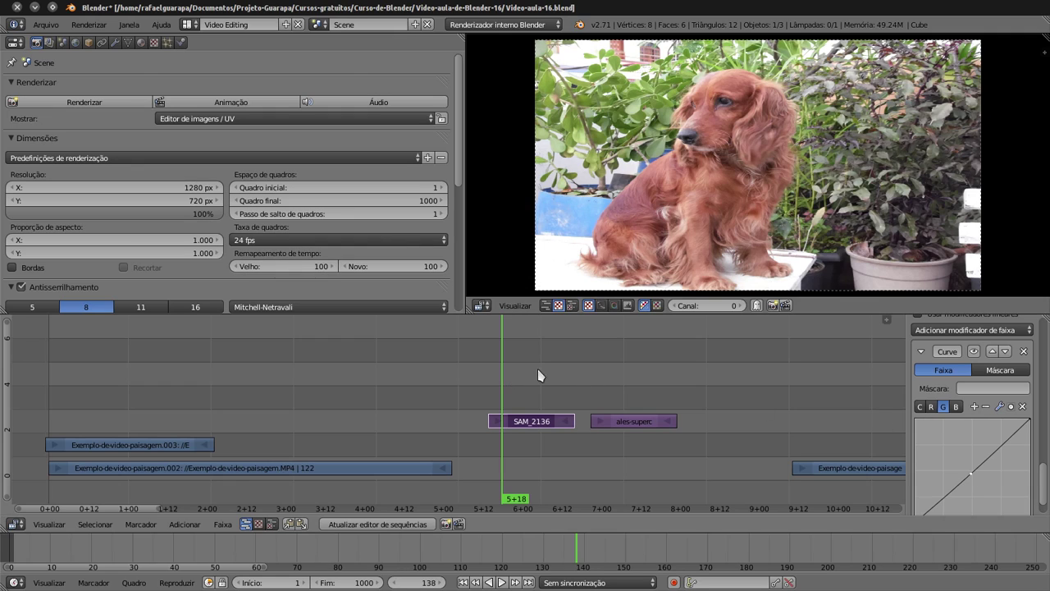
{"action": "key", "text": "Right"}
{"action": "key", "text": "Right"}
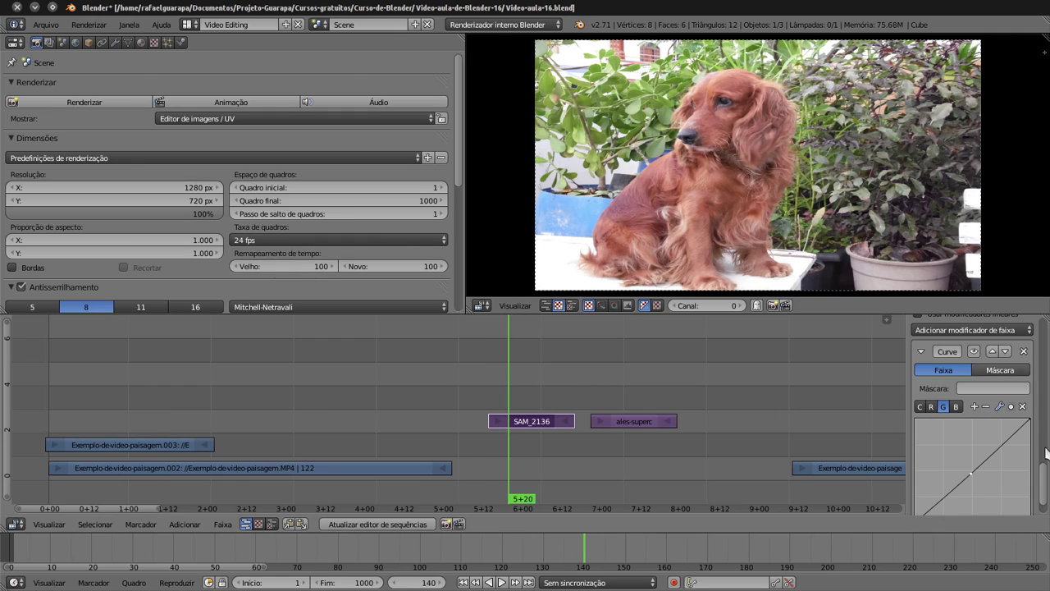
- Scroll the sidebar to Edição de faixa and bring the playhead to frame 134
{"action": "left_click_drag", "start_coordinate": [1046, 490], "coordinate": [1041, 320]}
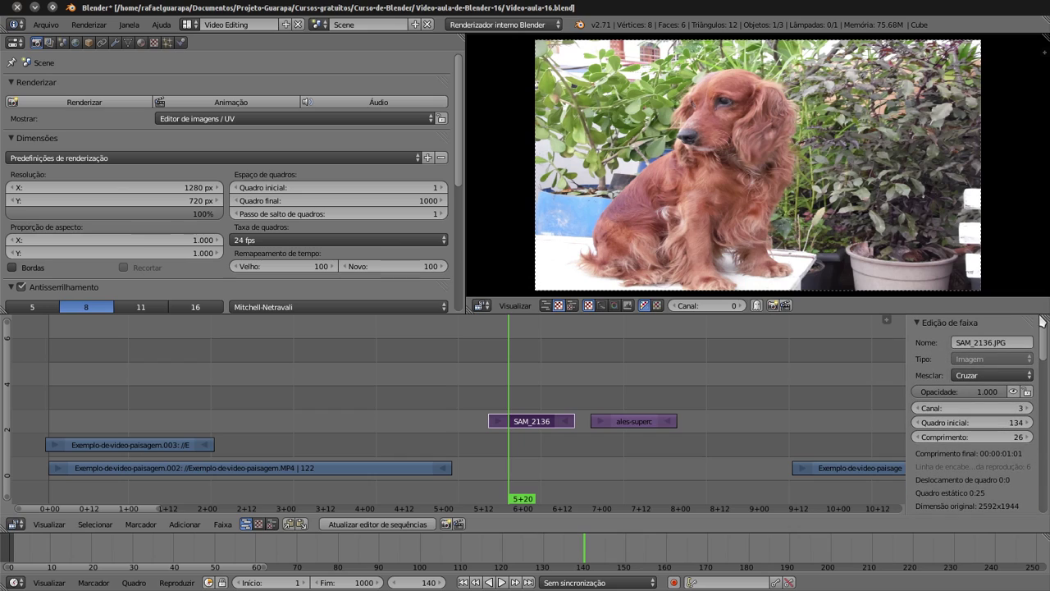
{"action": "key", "text": "Left"}
{"action": "key", "text": "Left"}
{"action": "key", "text": "Left"}
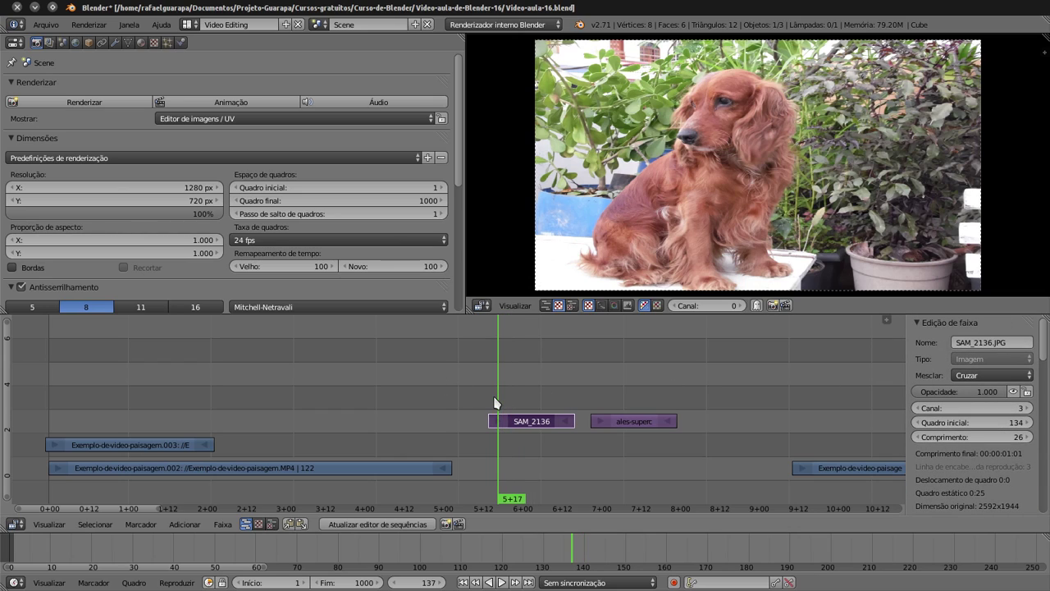
{"action": "key", "text": "Left"}
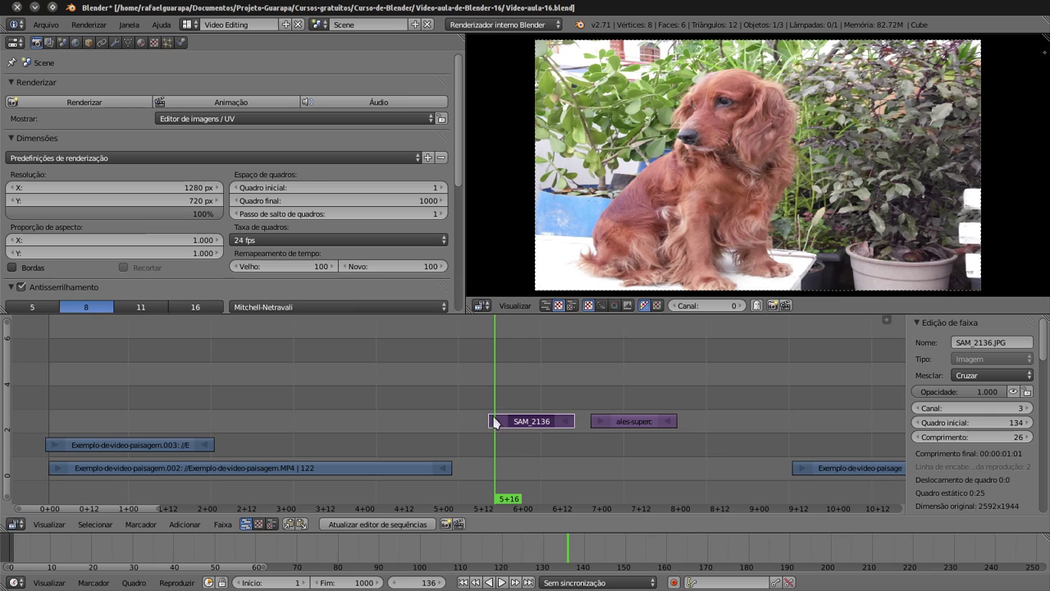
{"action": "key", "text": "Left"}
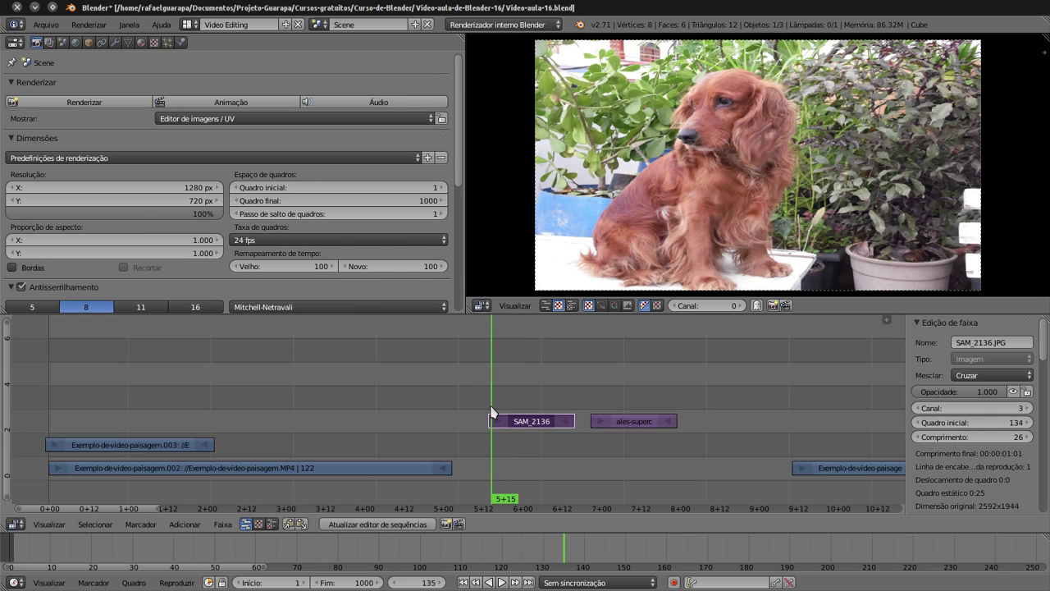
{"action": "key", "text": "Left"}
{"action": "key", "text": "Left"}
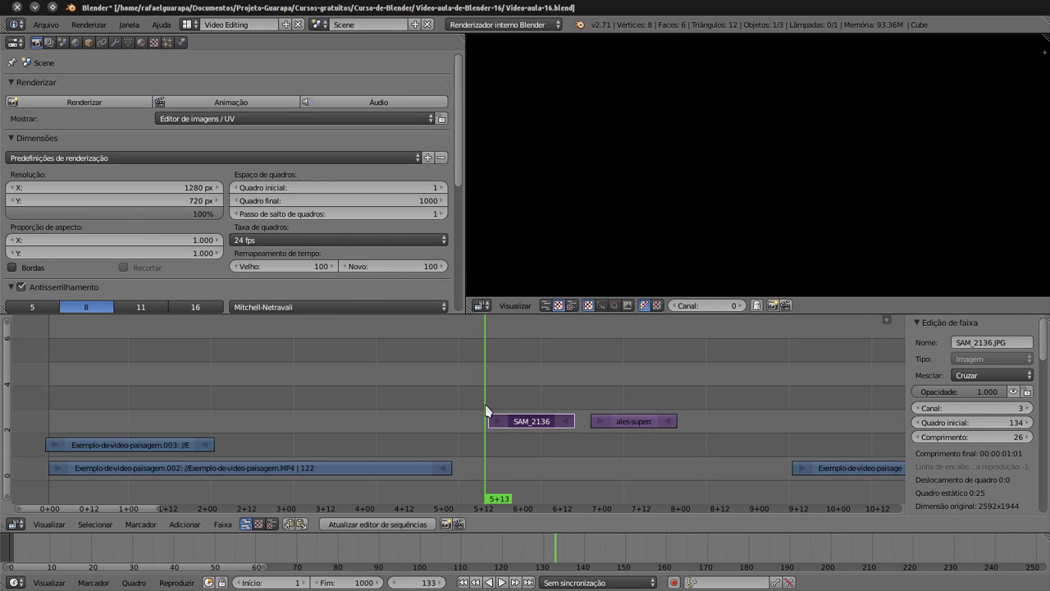
{"action": "left_click_drag", "start_coordinate": [486, 411], "coordinate": [493, 410]}
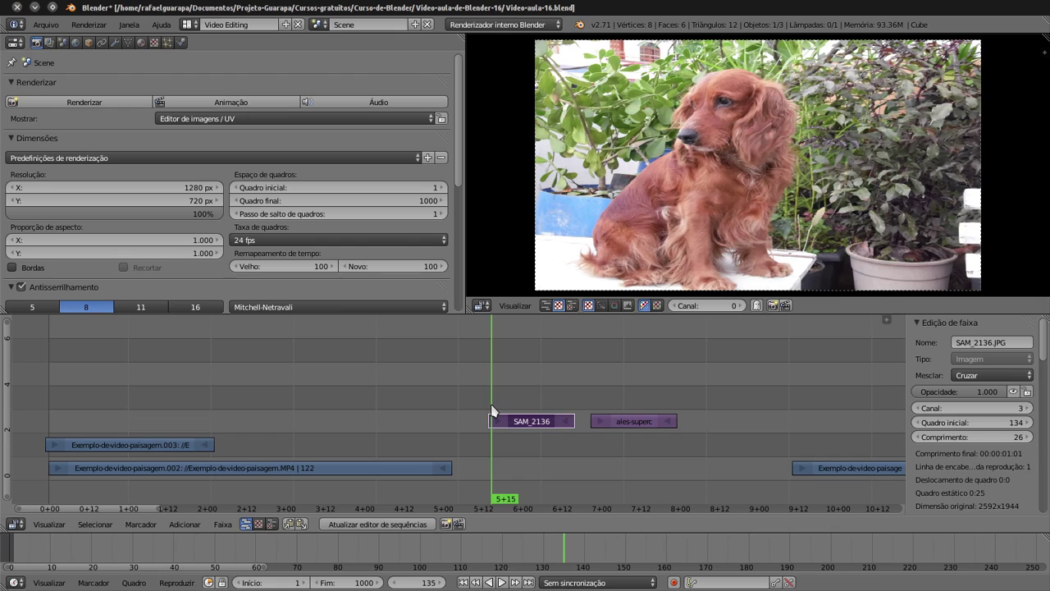
{"action": "mouse_move", "coordinate": [490, 410]}
{"action": "left_mouse_down"}
{"action": "mouse_move", "coordinate": [564, 409]}
{"action": "mouse_move", "coordinate": [492, 403]}
{"action": "left_mouse_up"}
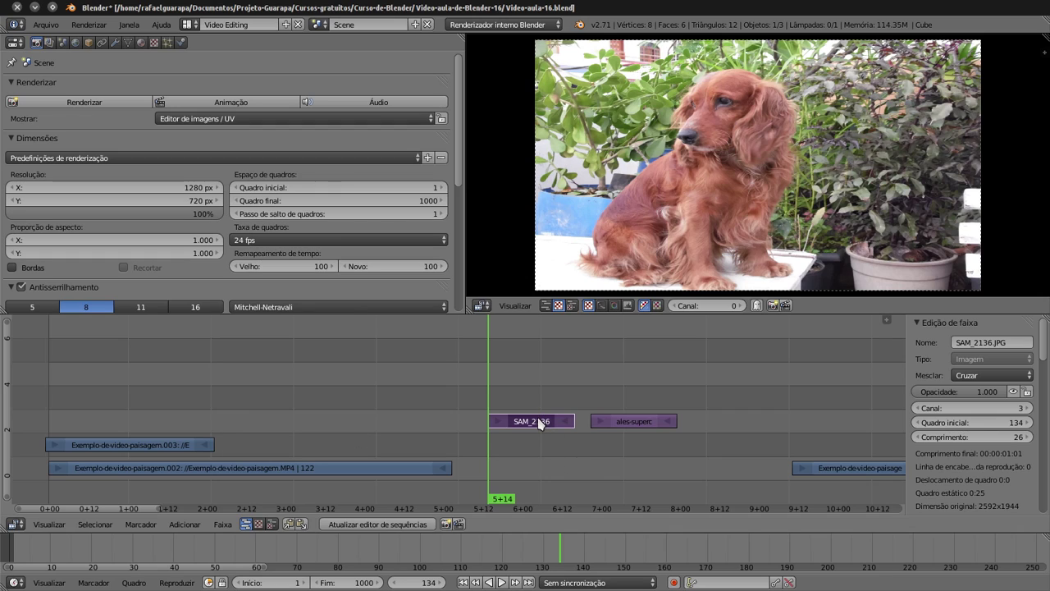
- Select the SAM_2136 strip and try Opacidade 0, then restore it to 1
{"action": "right_click", "coordinate": [641, 423]}
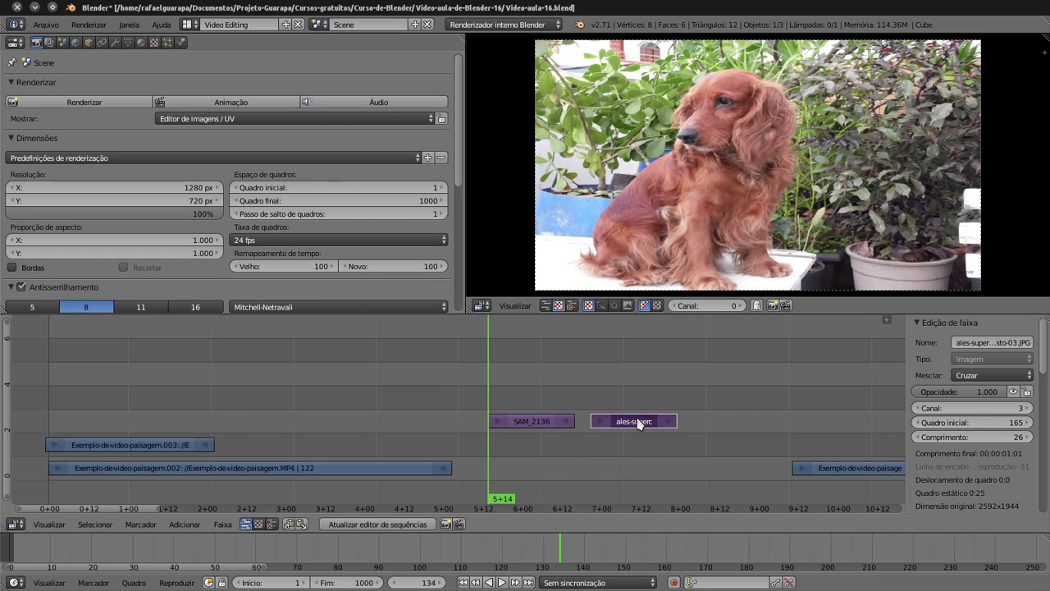
{"action": "right_click", "coordinate": [531, 425]}
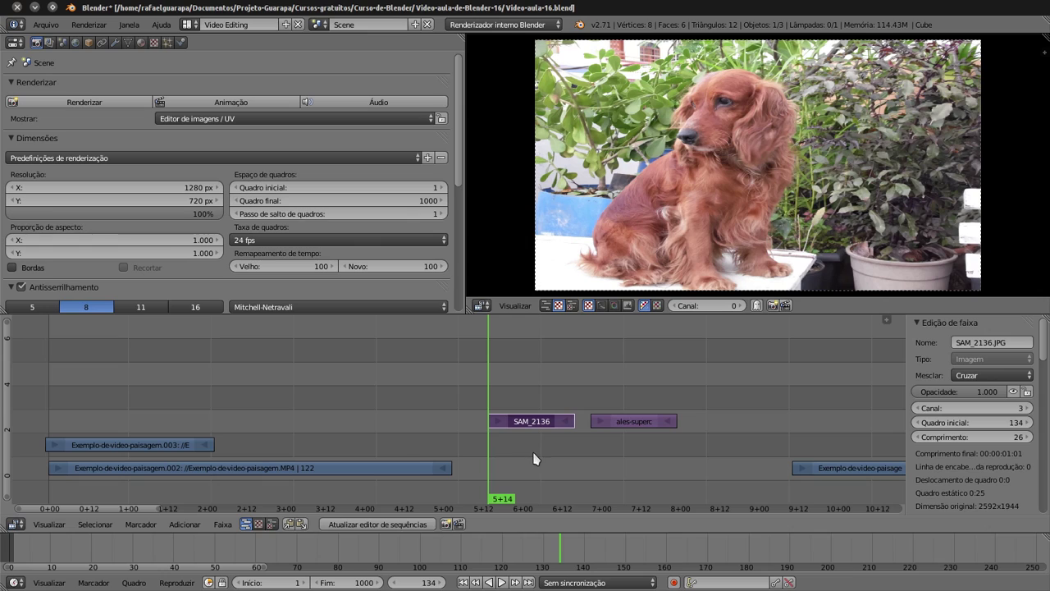
{"action": "left_click", "coordinate": [939, 392]}
{"action": "type", "text": "0.000"}
{"action": "key", "text": "Return"}
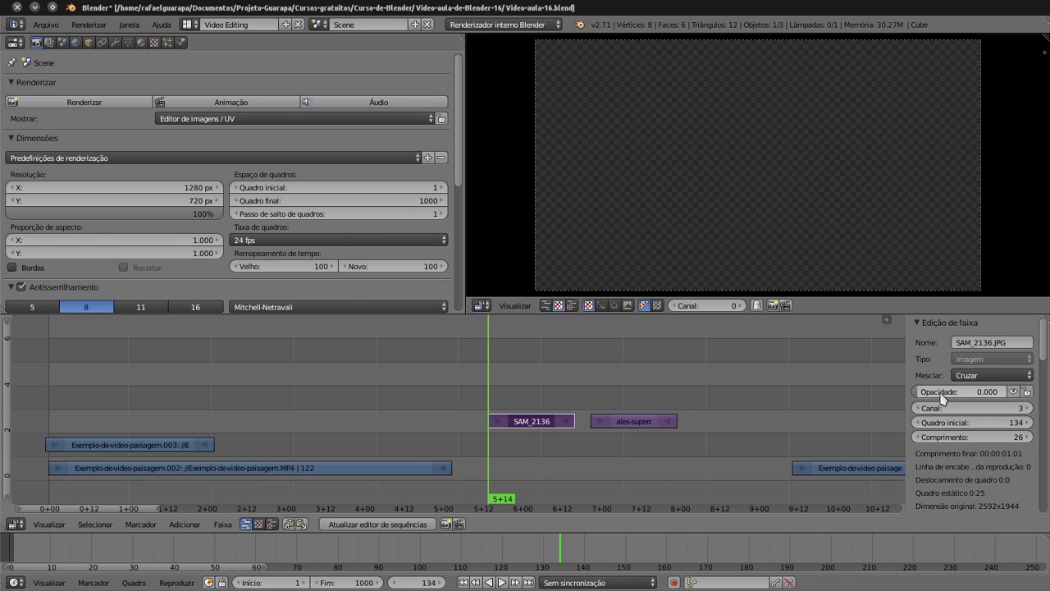
{"action": "left_click", "coordinate": [940, 393]}
{"action": "type", "text": "1.000"}
{"action": "key", "text": "Return"}
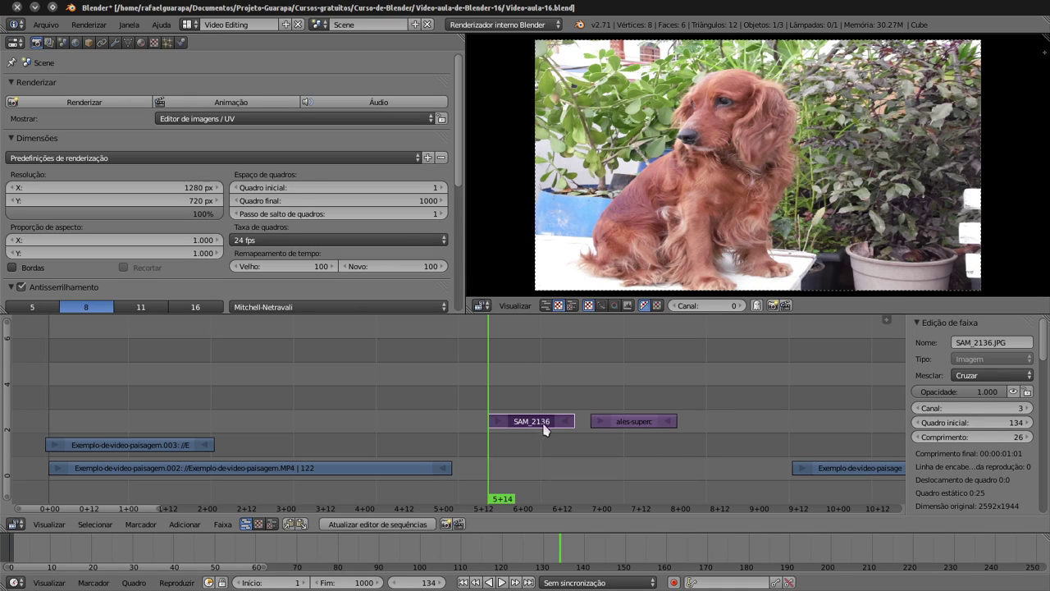
- Keyframe Opacidade 1 at frame 160 and Opacidade 0 at frame 134
{"action": "left_click", "coordinate": [575, 402]}
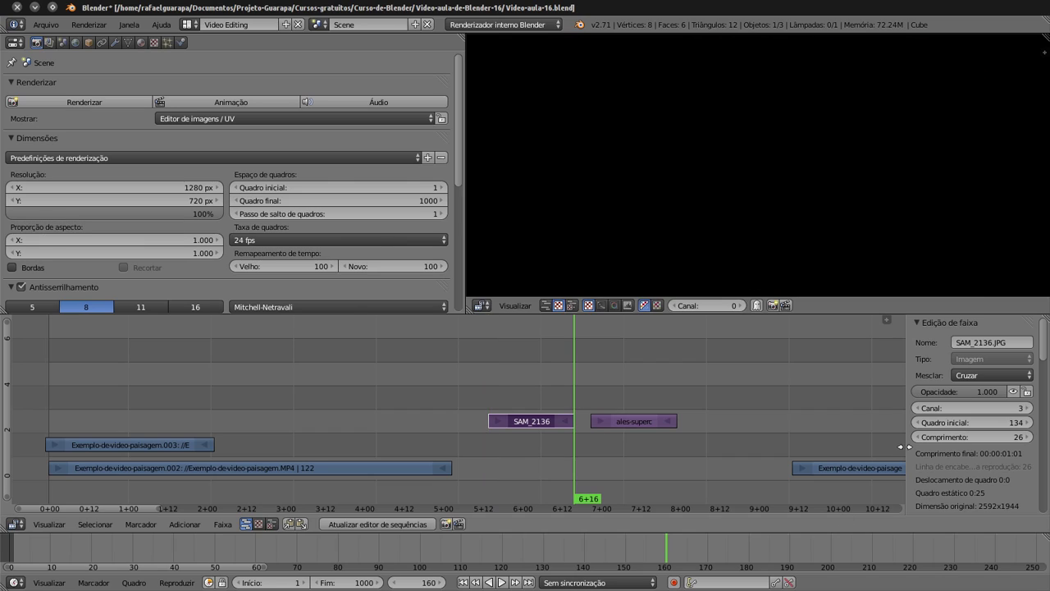
{"action": "right_click", "coordinate": [936, 391]}
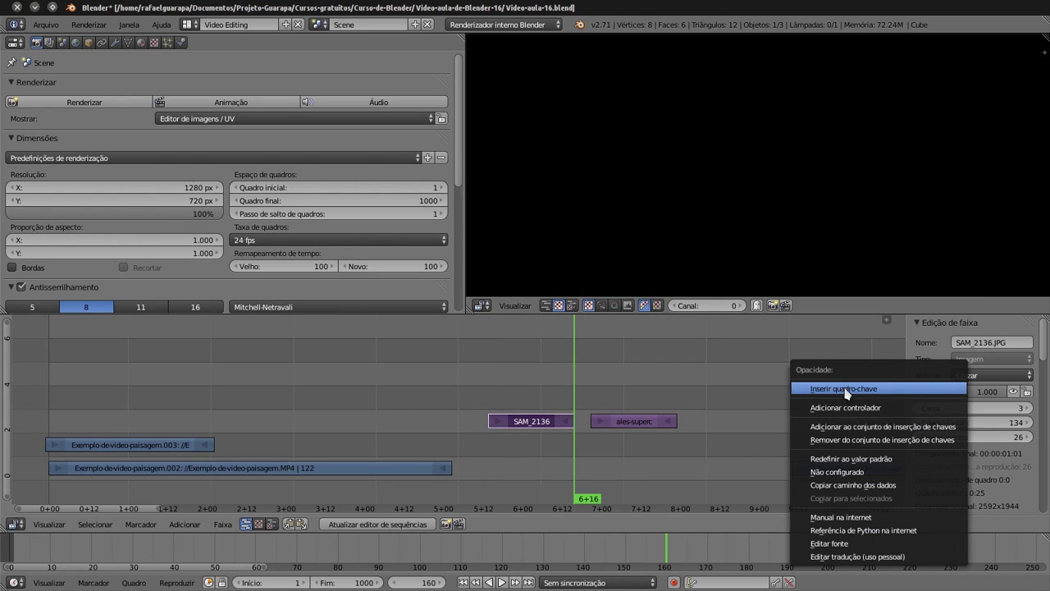
{"action": "left_click", "coordinate": [847, 389]}
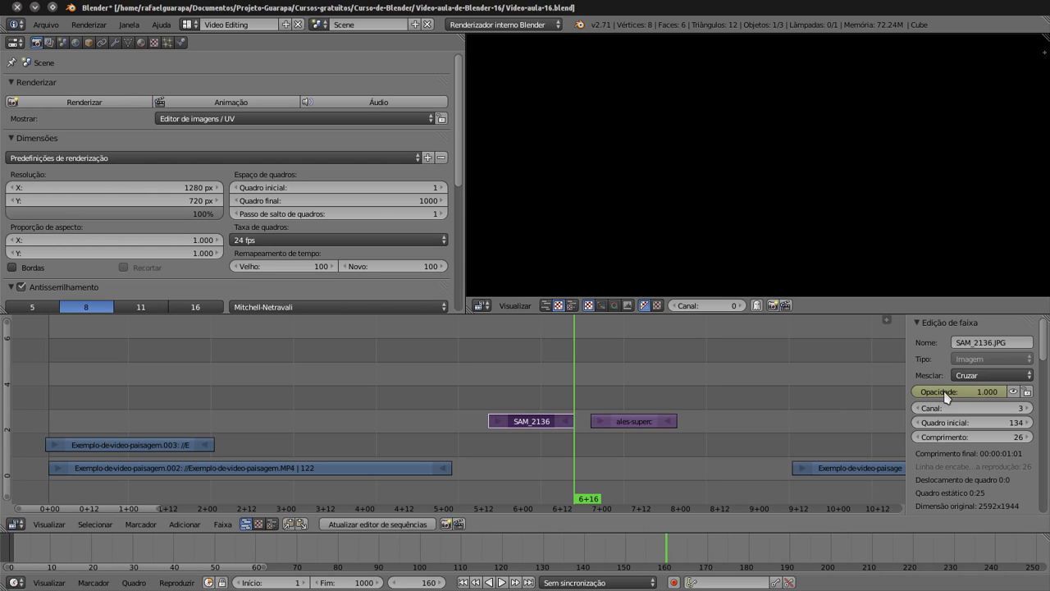
{"action": "left_click", "coordinate": [490, 393]}
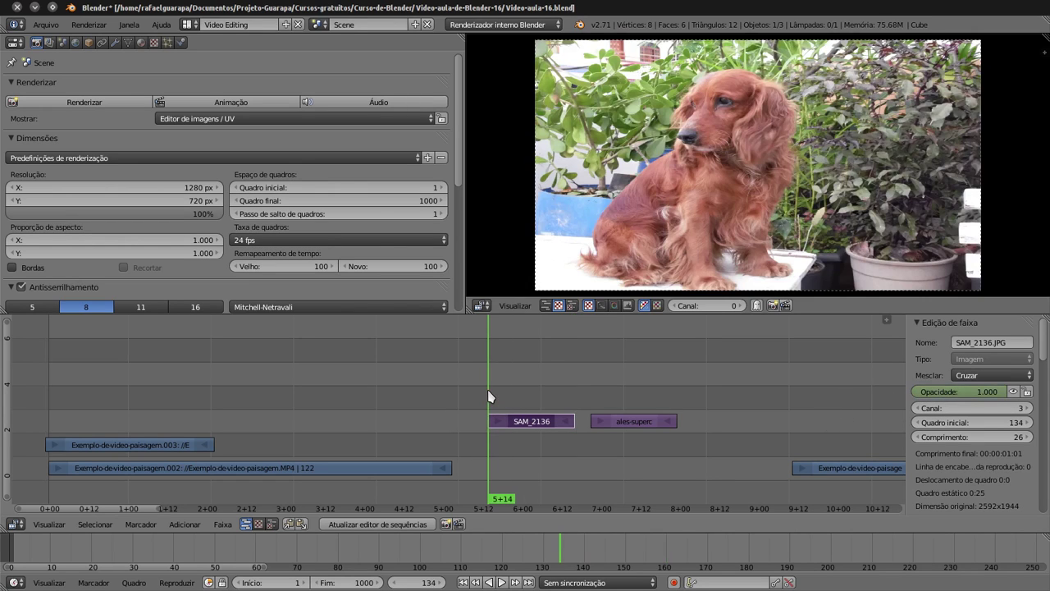
{"action": "key", "text": "BackSpace"}
{"action": "right_click", "coordinate": [951, 394]}
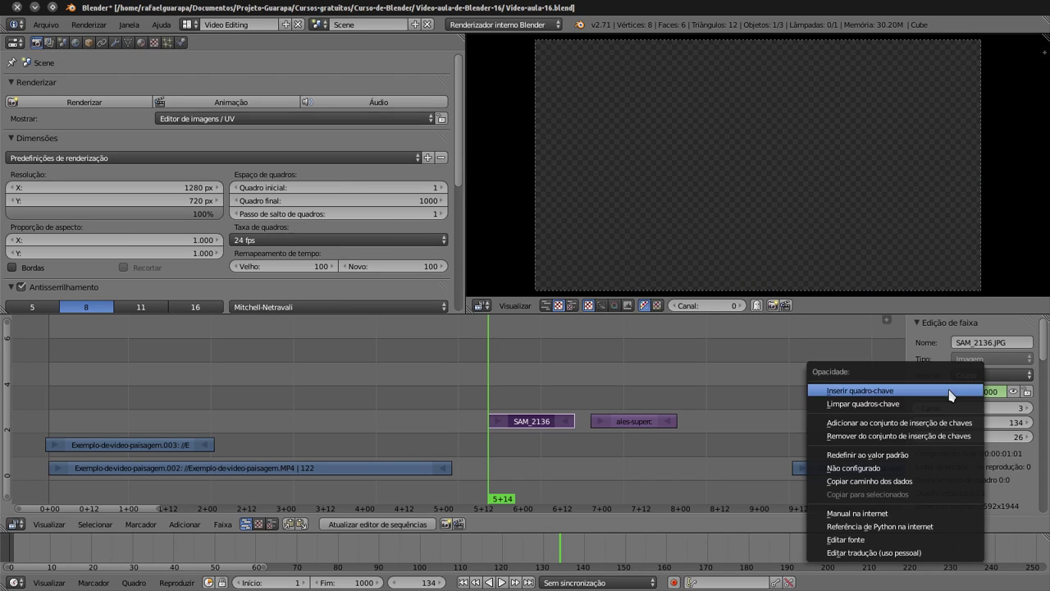
{"action": "left_click", "coordinate": [947, 391]}
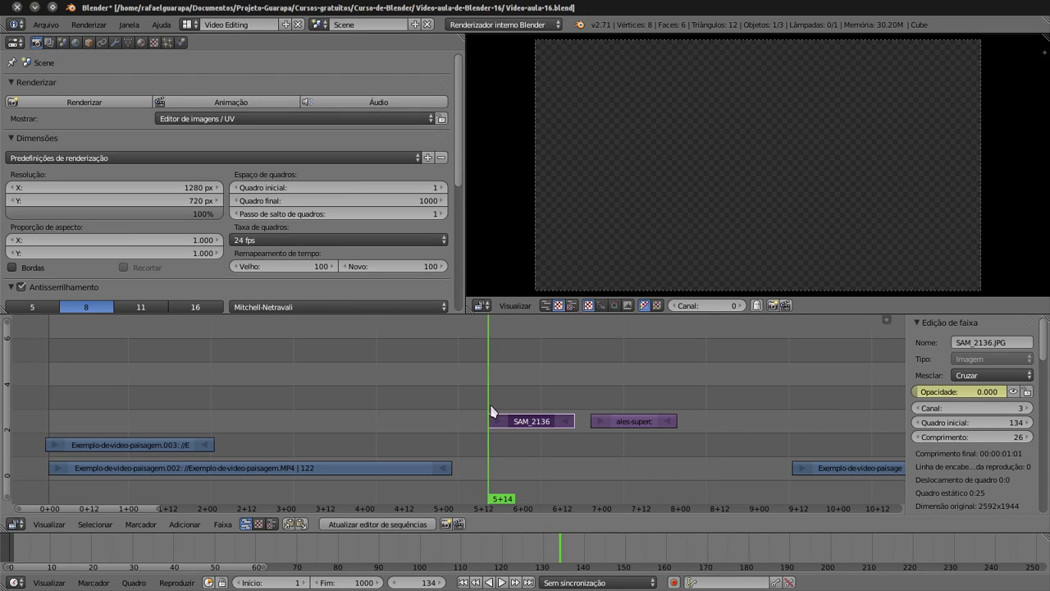
- Scrub frames 134 to 160 to check the dog photo's fade-in
{"action": "mouse_move", "coordinate": [498, 408]}
{"action": "left_mouse_down"}
{"action": "mouse_move", "coordinate": [535, 408]}
{"action": "mouse_move", "coordinate": [510, 404]}
{"action": "left_mouse_up"}
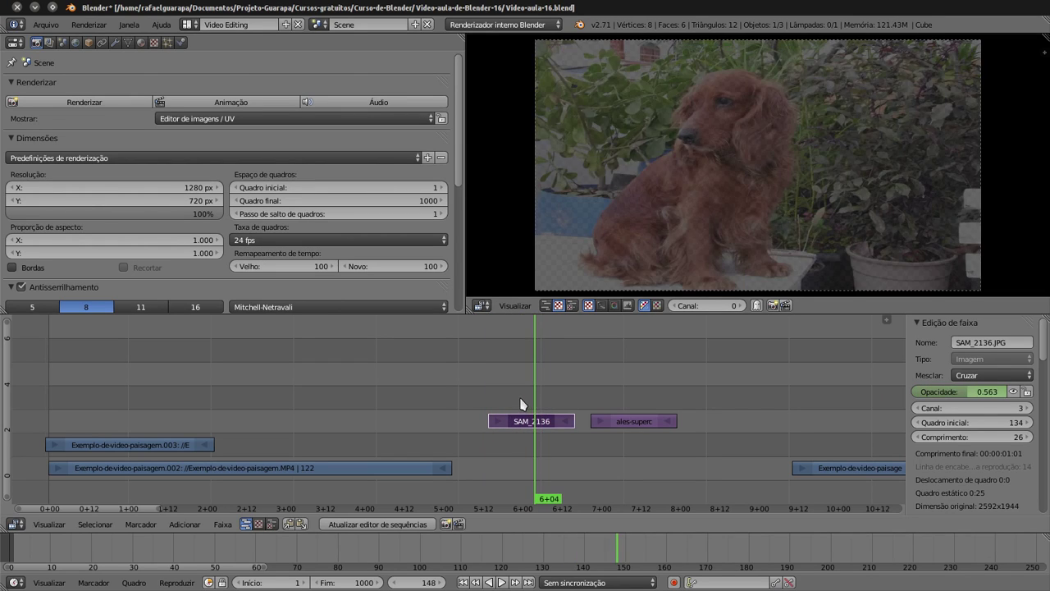
{"action": "left_click", "coordinate": [511, 404]}
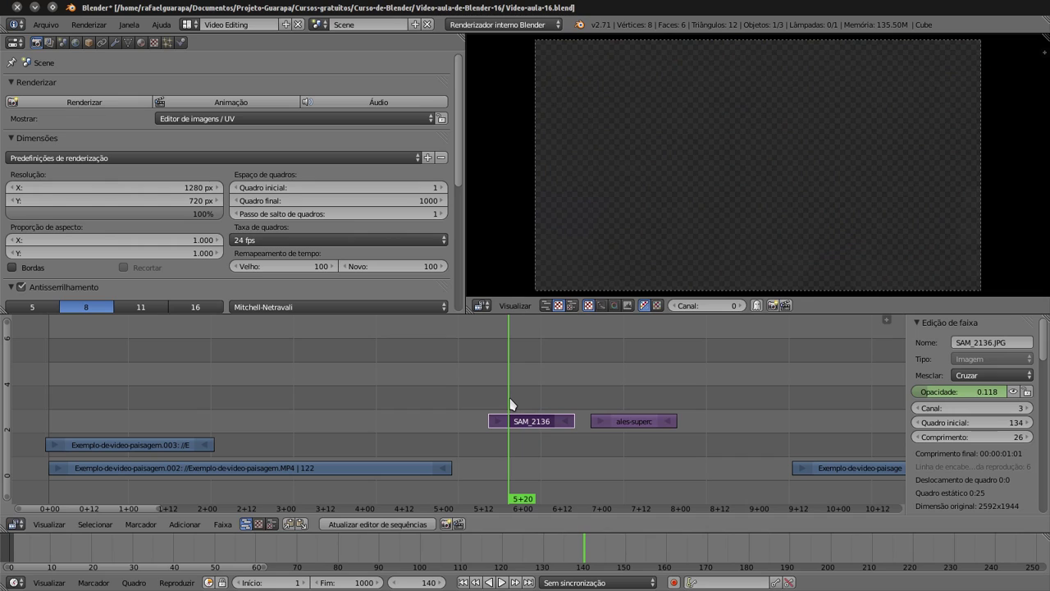
{"action": "left_click_drag", "start_coordinate": [511, 404], "coordinate": [561, 406]}
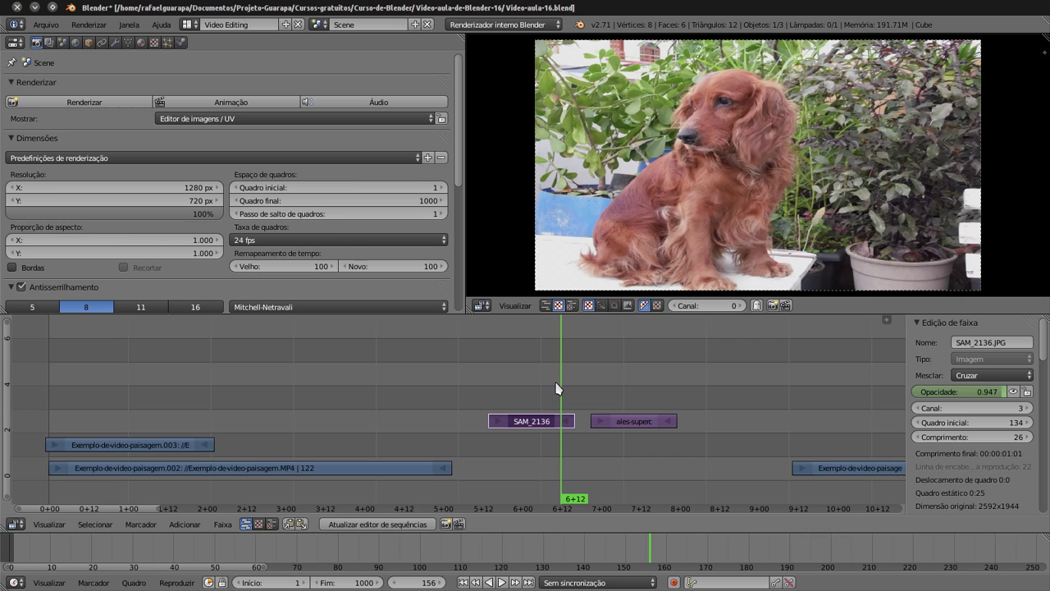
{"action": "mouse_move", "coordinate": [562, 389]}
{"action": "left_mouse_down"}
{"action": "mouse_move", "coordinate": [504, 392]}
{"action": "mouse_move", "coordinate": [565, 399]}
{"action": "left_mouse_up"}
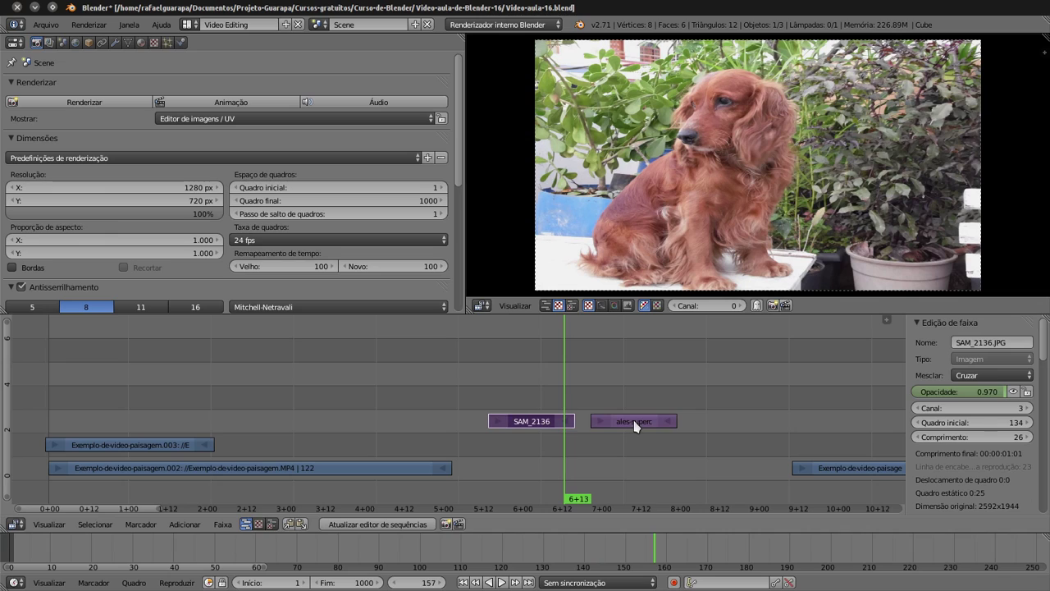
- Select the ales-superc strip and keyframe full Opacidade at its start frame 165
{"action": "right_click", "coordinate": [636, 422]}
{"action": "left_click", "coordinate": [595, 398]}
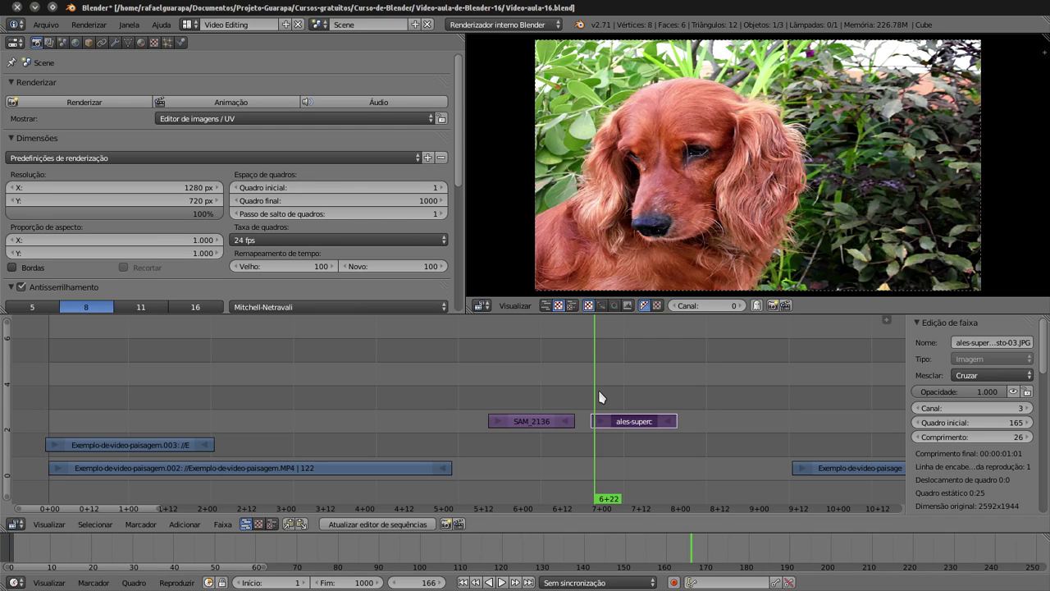
{"action": "left_click", "coordinate": [591, 401]}
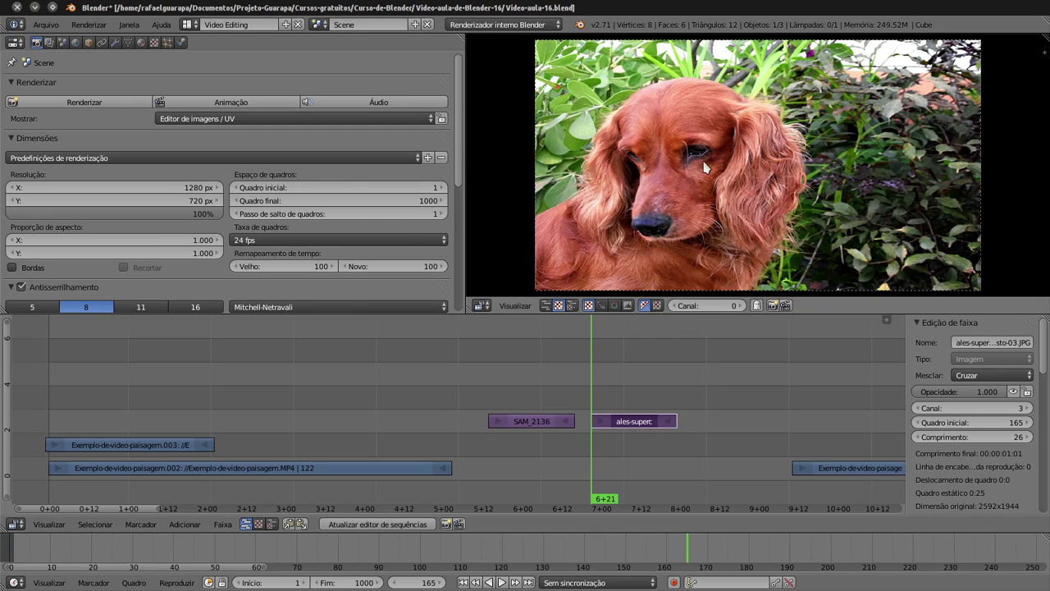
{"action": "left_click", "coordinate": [679, 403]}
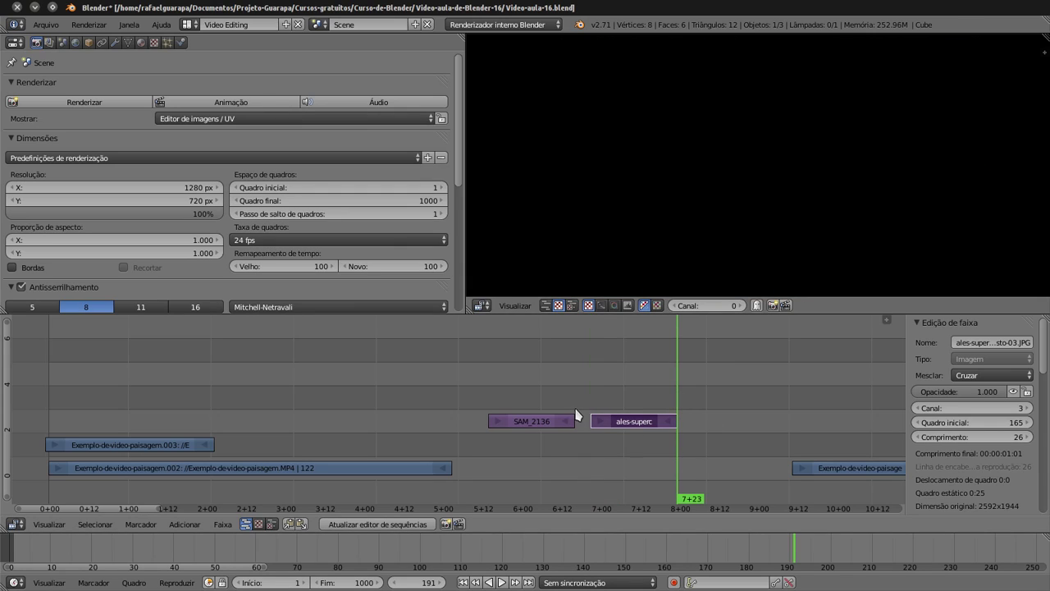
{"action": "left_click", "coordinate": [588, 395]}
{"action": "left_click", "coordinate": [591, 397]}
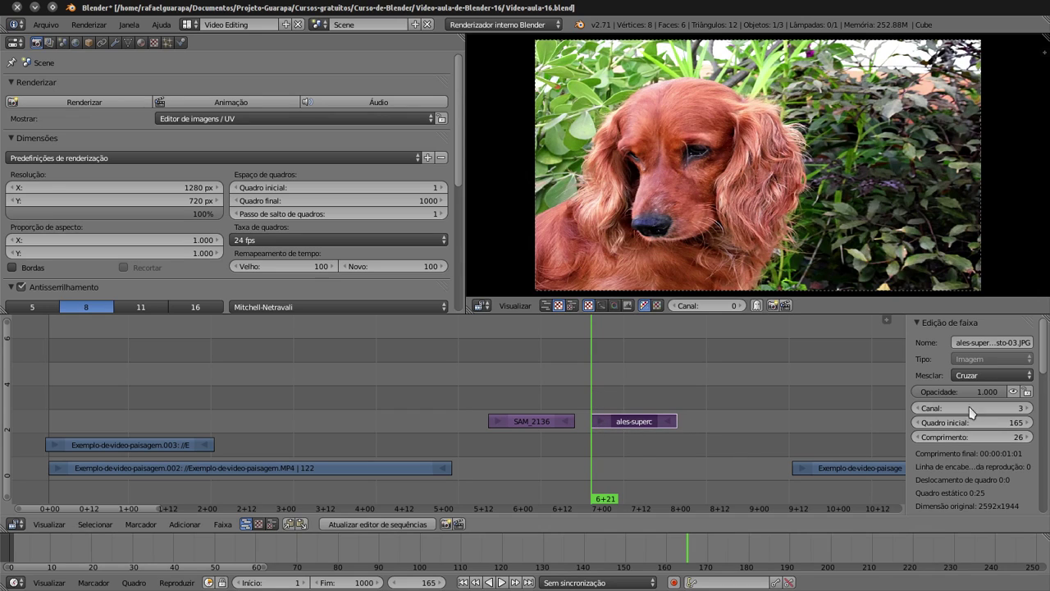
{"action": "right_click", "coordinate": [940, 392]}
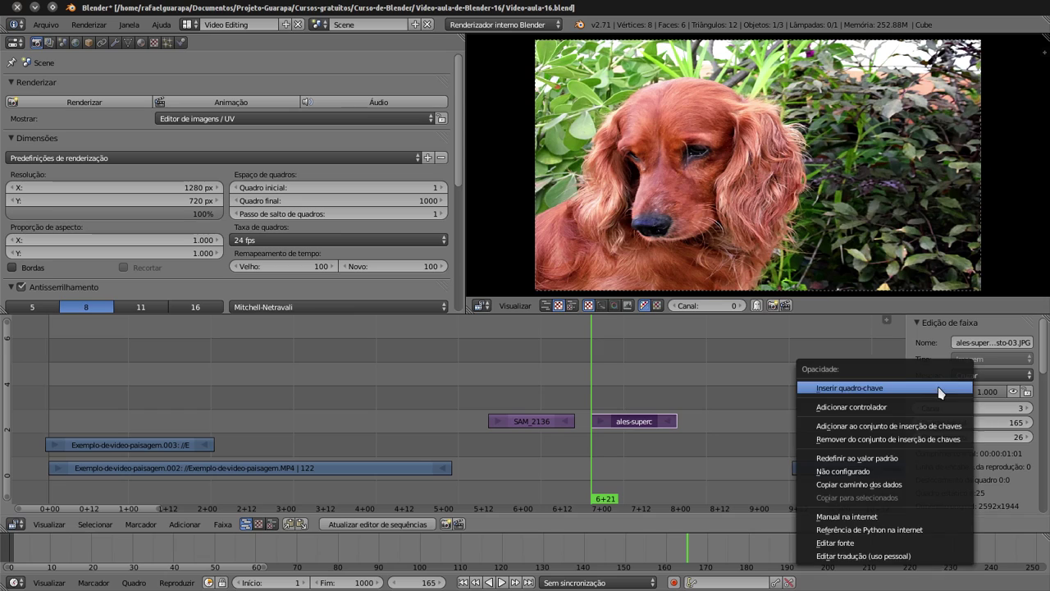
{"action": "left_click", "coordinate": [877, 397]}
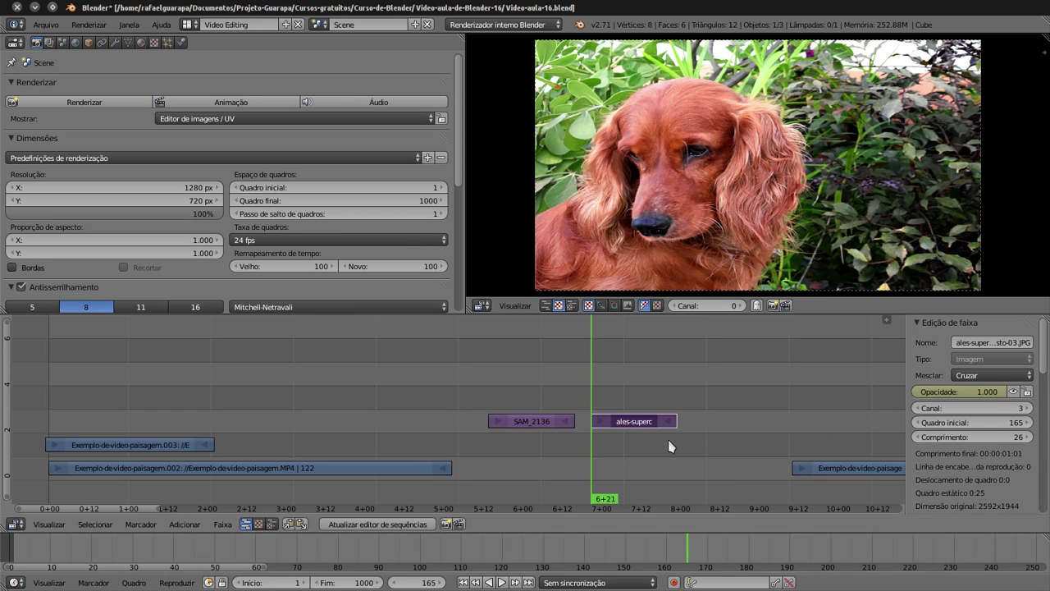
- Set Opacidade to 0 at frame 191 and keyframe it
{"action": "left_click", "coordinate": [678, 408]}
{"action": "left_click", "coordinate": [1007, 392]}
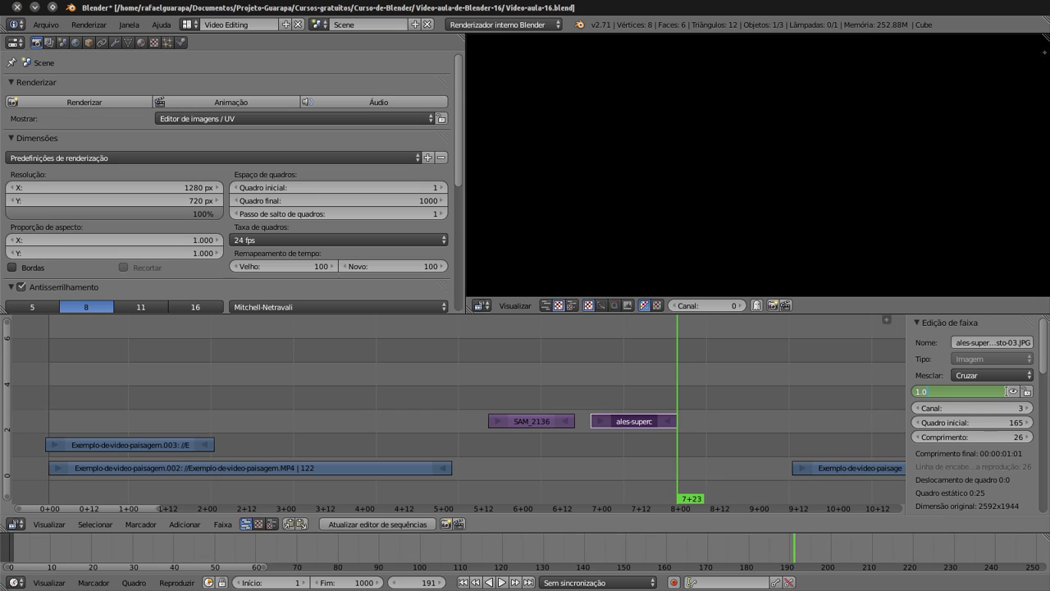
{"action": "type", "text": "0"}
{"action": "key", "text": "Return"}
{"action": "right_click", "coordinate": [948, 398]}
{"action": "left_click", "coordinate": [945, 398]}
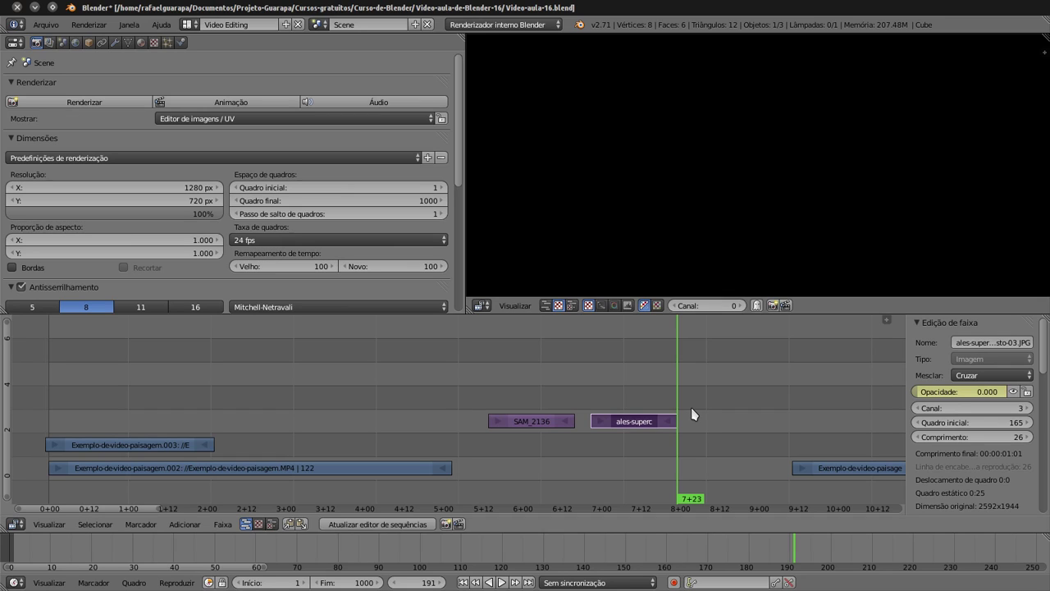
- Scrub frames 166 to 172 to check the ales-superc fade-out
{"action": "left_click", "coordinate": [594, 399]}
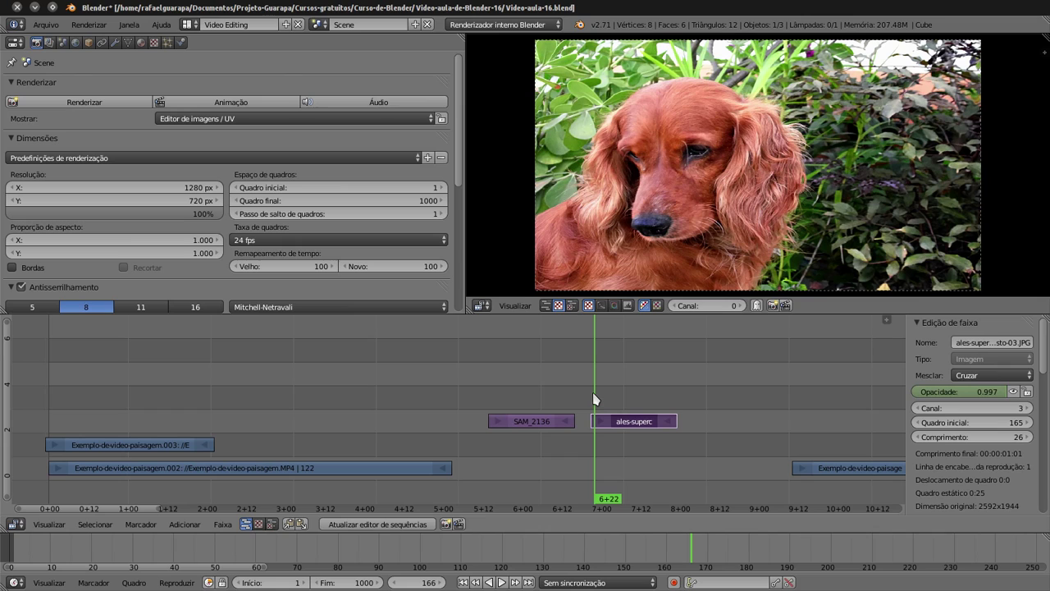
{"action": "mouse_move", "coordinate": [596, 399]}
{"action": "left_mouse_down"}
{"action": "mouse_move", "coordinate": [657, 408]}
{"action": "mouse_move", "coordinate": [611, 402]}
{"action": "left_mouse_up"}
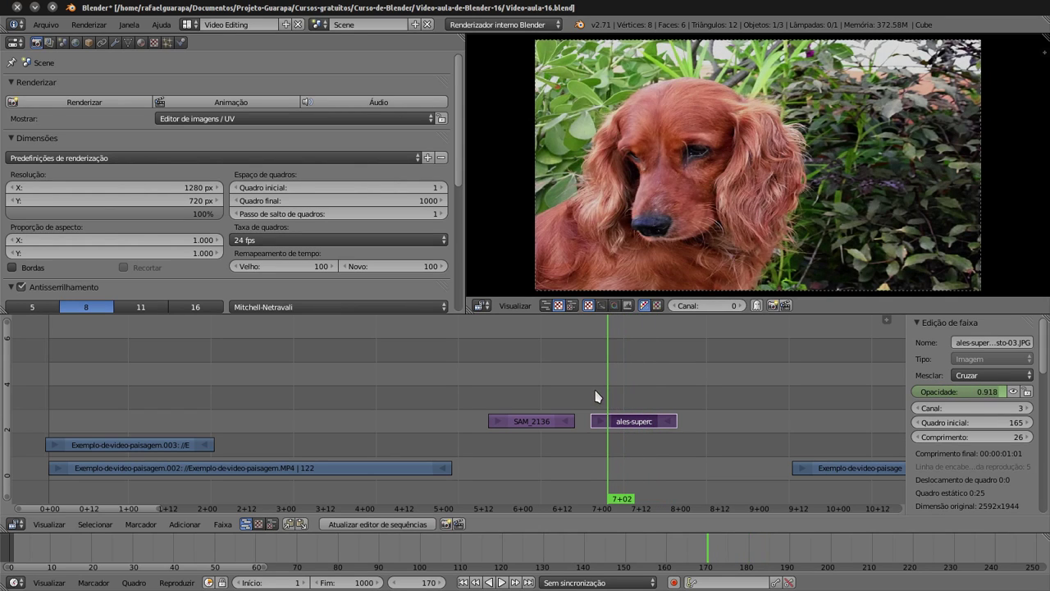
{"action": "left_click_drag", "start_coordinate": [611, 402], "coordinate": [622, 404]}
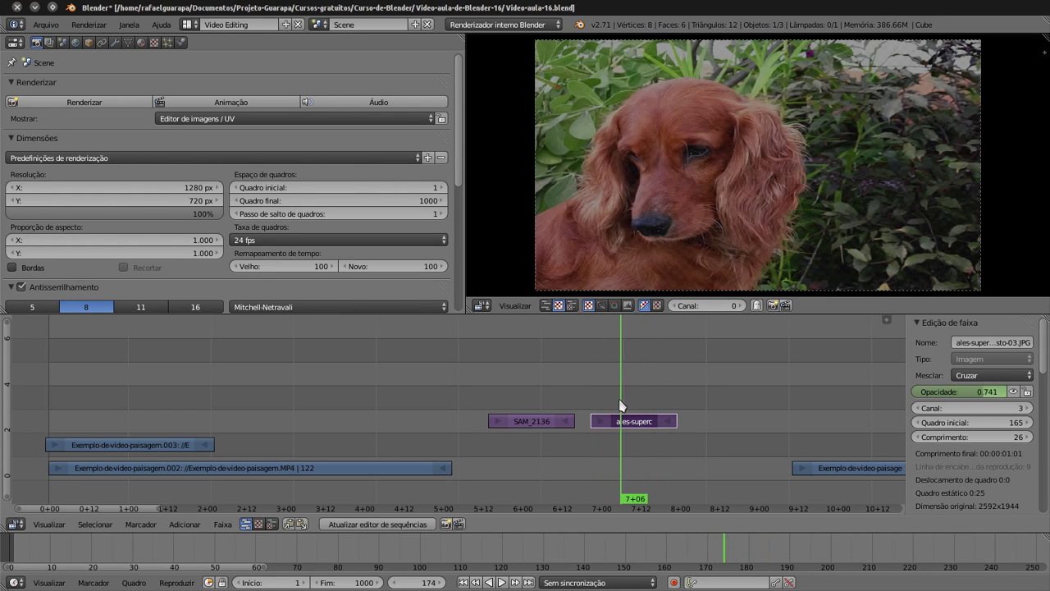
{"action": "right_click", "coordinate": [540, 423]}
{"action": "key", "text": "g"}
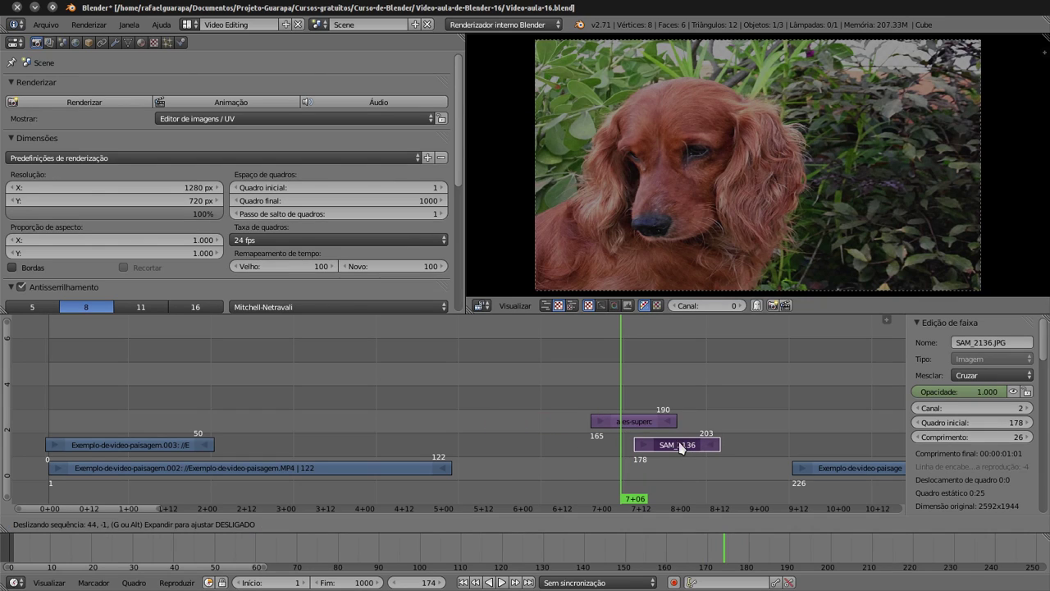
- Drop SAM_2136 on channel 2 at frame 173 and scrub the crossfade through frame 192
{"action": "left_click", "coordinate": [652, 445]}
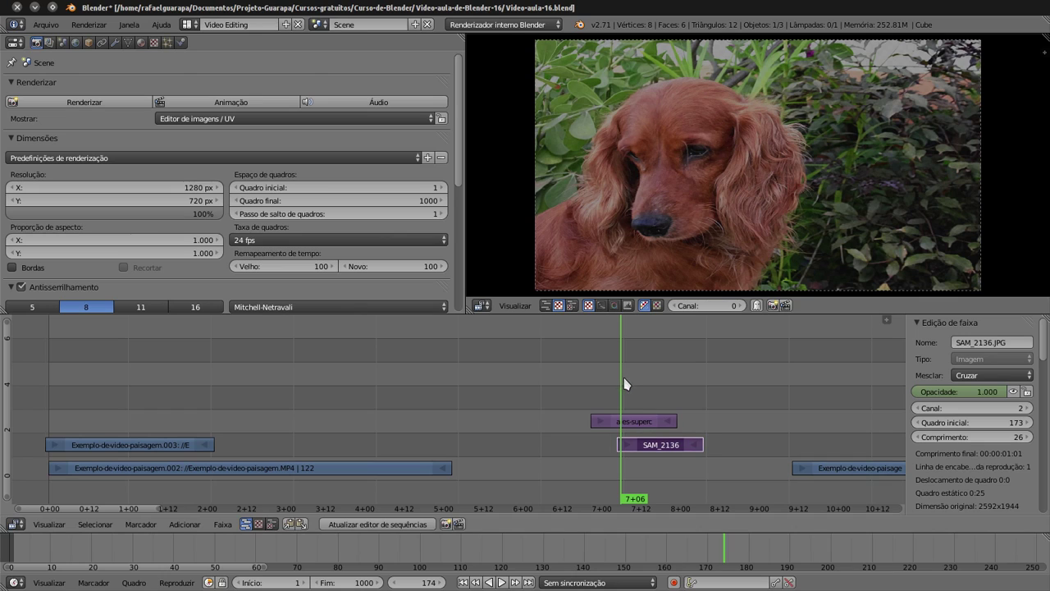
{"action": "left_click", "coordinate": [600, 385]}
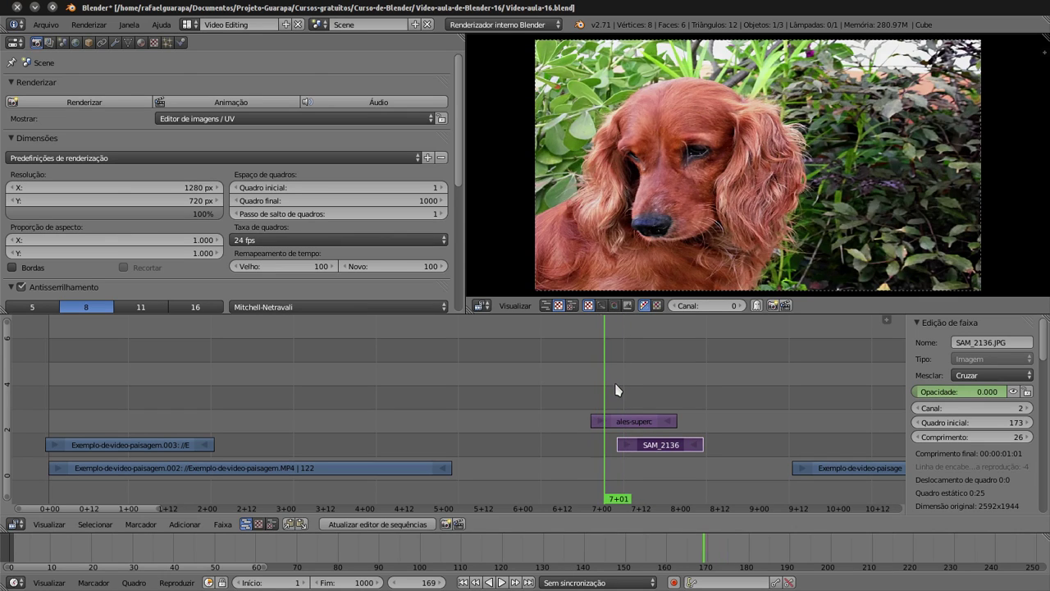
{"action": "left_click", "coordinate": [625, 392]}
{"action": "left_click_drag", "start_coordinate": [633, 394], "coordinate": [694, 394]}
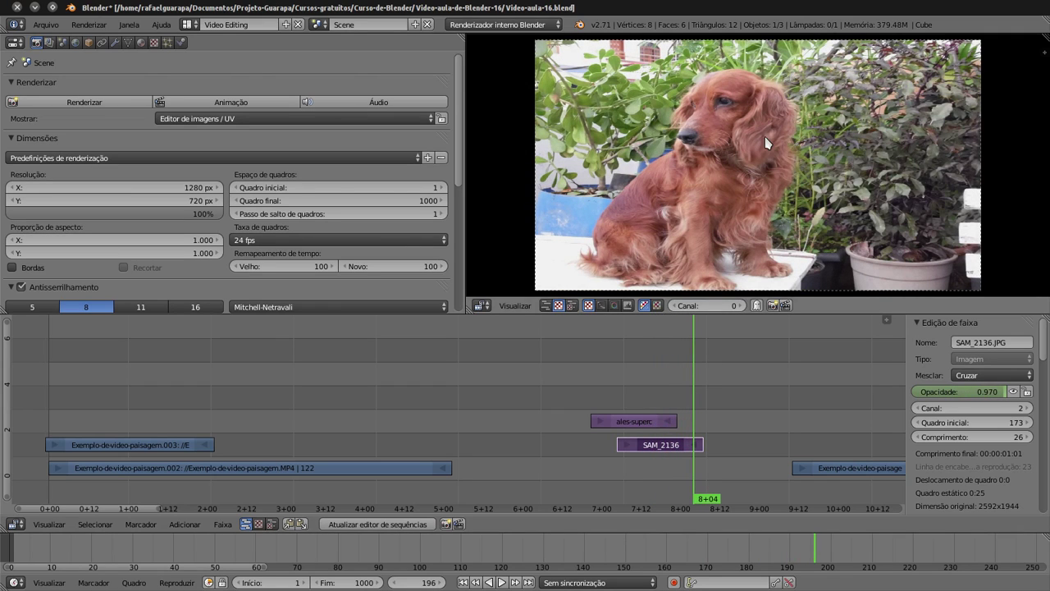
{"action": "left_click_drag", "start_coordinate": [691, 379], "coordinate": [688, 370]}
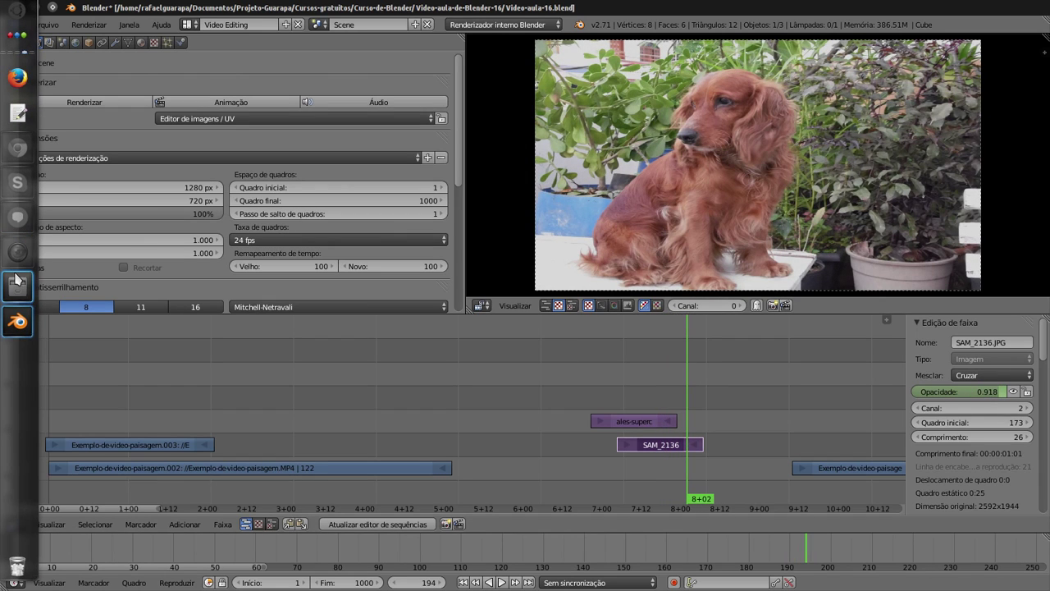
- Drag the portrait JPG from Dolphin into the sequencer as a 26-frame strip on channel 4 at frame 149
{"action": "left_click", "coordinate": [17, 285]}
{"action": "mouse_move", "coordinate": [619, 328]}
{"action": "left_mouse_down"}
{"action": "mouse_move", "coordinate": [806, 431]}
{"action": "mouse_move", "coordinate": [809, 475]}
{"action": "left_mouse_up"}
{"action": "left_click_drag", "start_coordinate": [718, 537], "coordinate": [714, 370]}
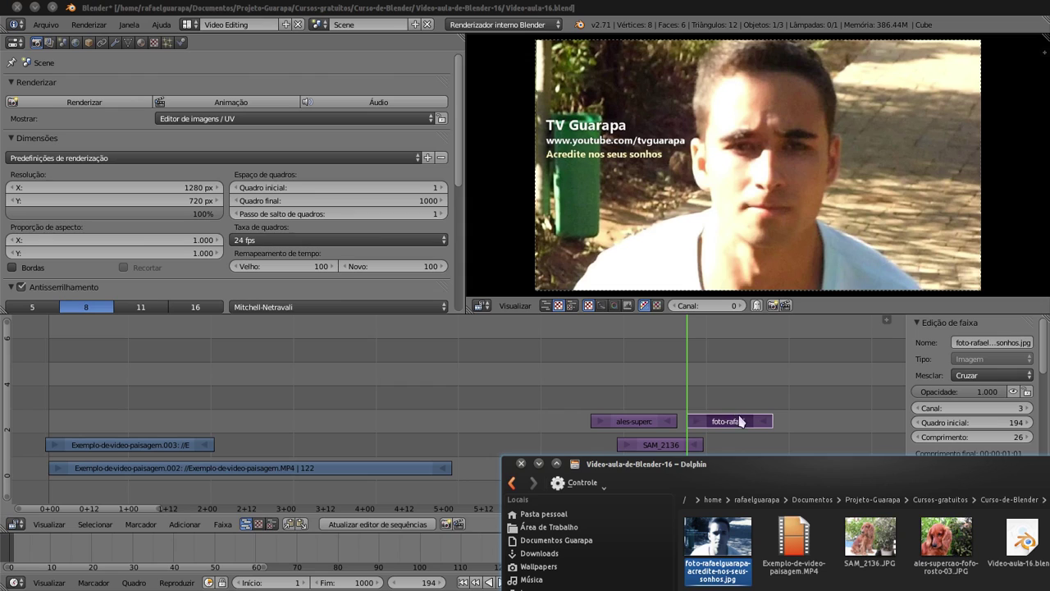
{"action": "left_click", "coordinate": [577, 377]}
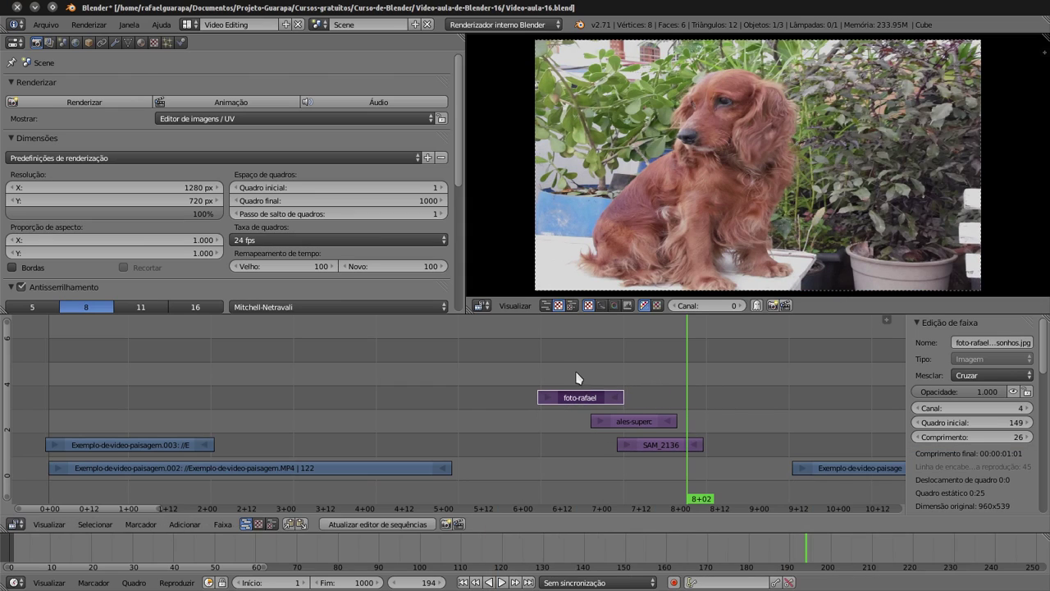
{"action": "left_click_drag", "start_coordinate": [577, 378], "coordinate": [539, 373]}
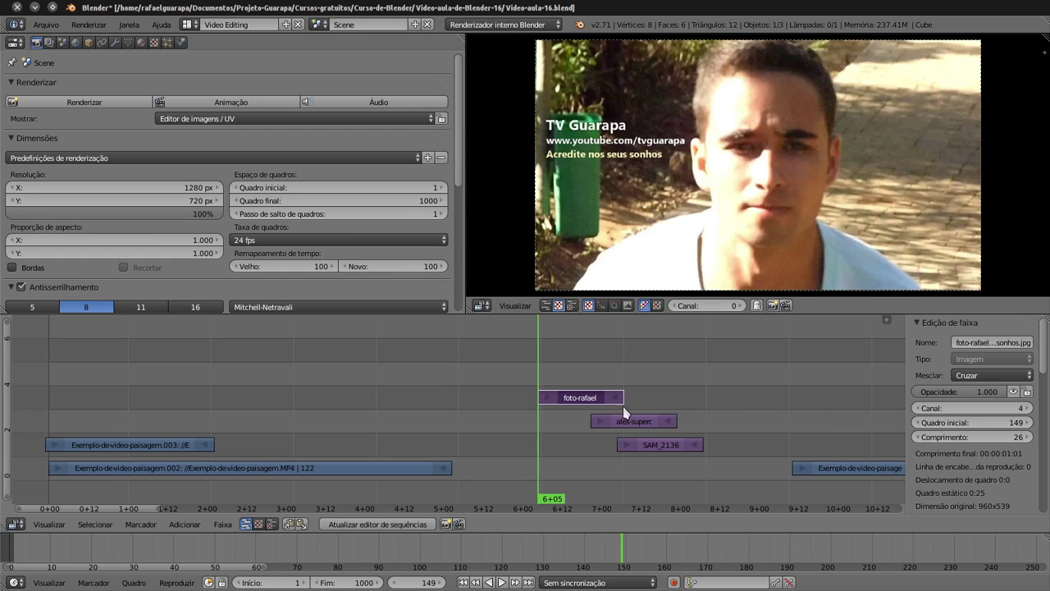
- Keyframe the portrait's opacity at full at its start and at zero near its end, around frame 175
{"action": "right_click", "coordinate": [942, 394]}
{"action": "left_click", "coordinate": [923, 391]}
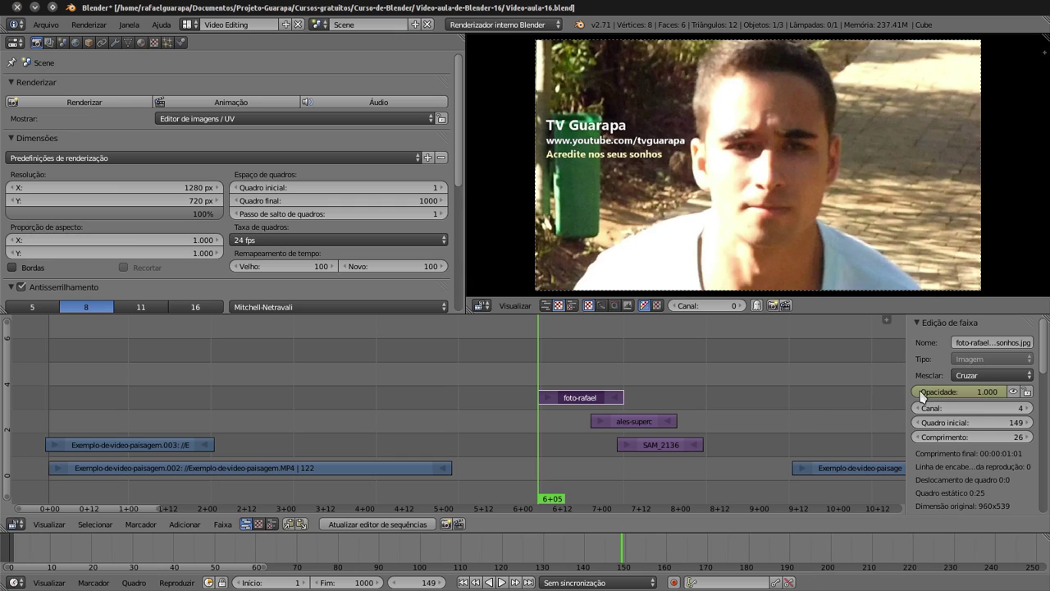
{"action": "left_click_drag", "start_coordinate": [621, 386], "coordinate": [624, 383]}
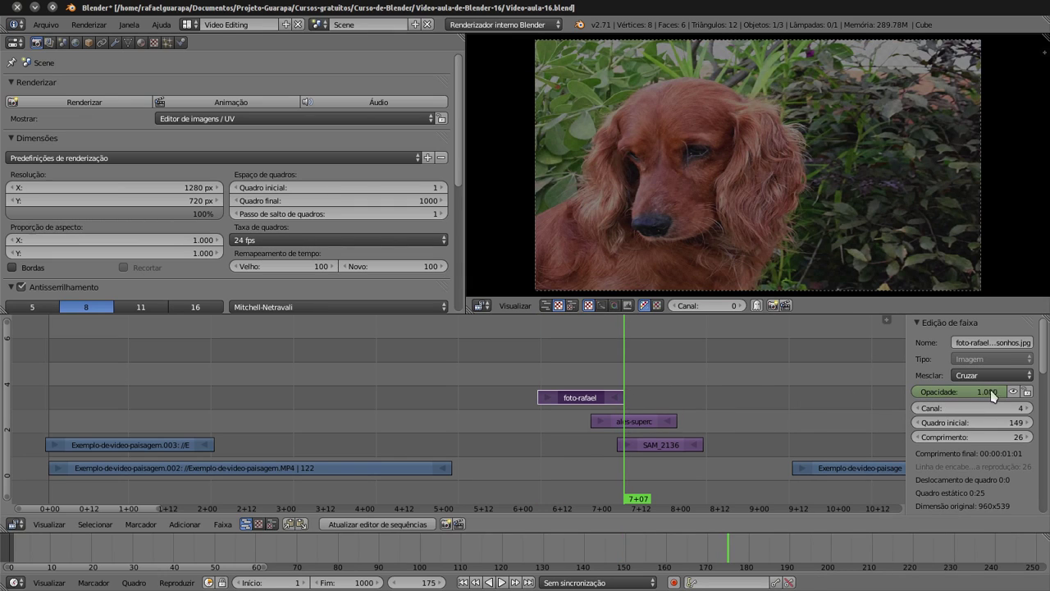
{"action": "left_click", "coordinate": [974, 391]}
{"action": "type", "text": "0.000"}
{"action": "key", "text": "Return"}
{"action": "left_click", "coordinate": [621, 398]}
{"action": "left_click", "coordinate": [610, 400]}
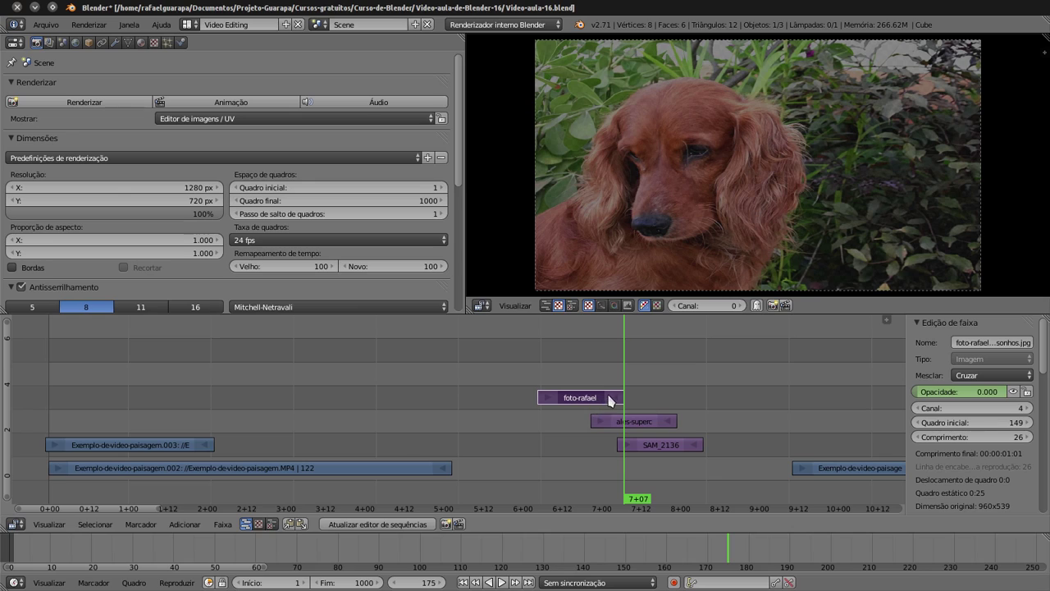
{"action": "right_click", "coordinate": [953, 394]}
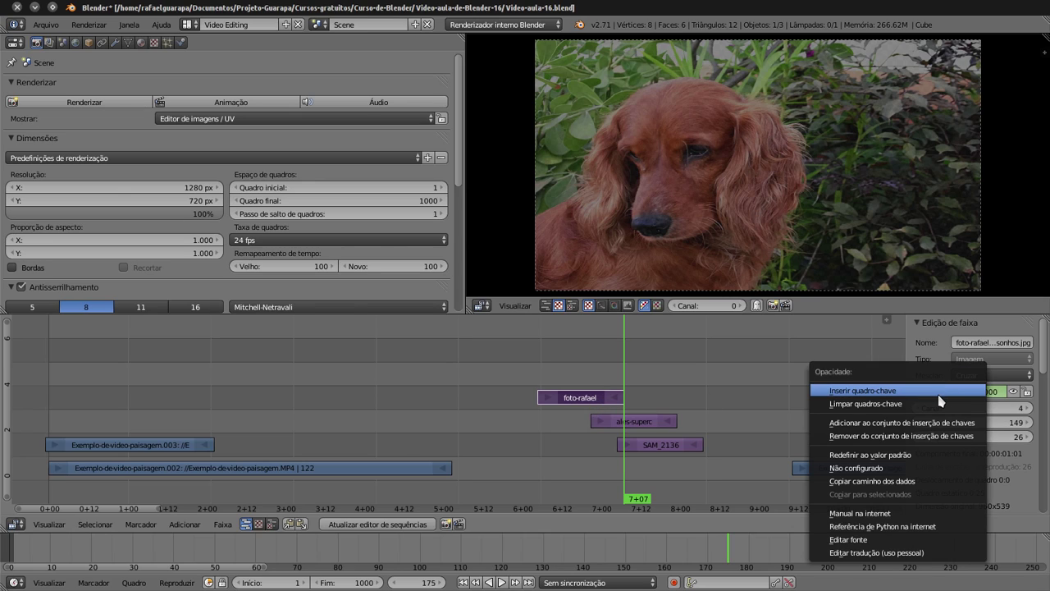
{"action": "left_click", "coordinate": [940, 392]}
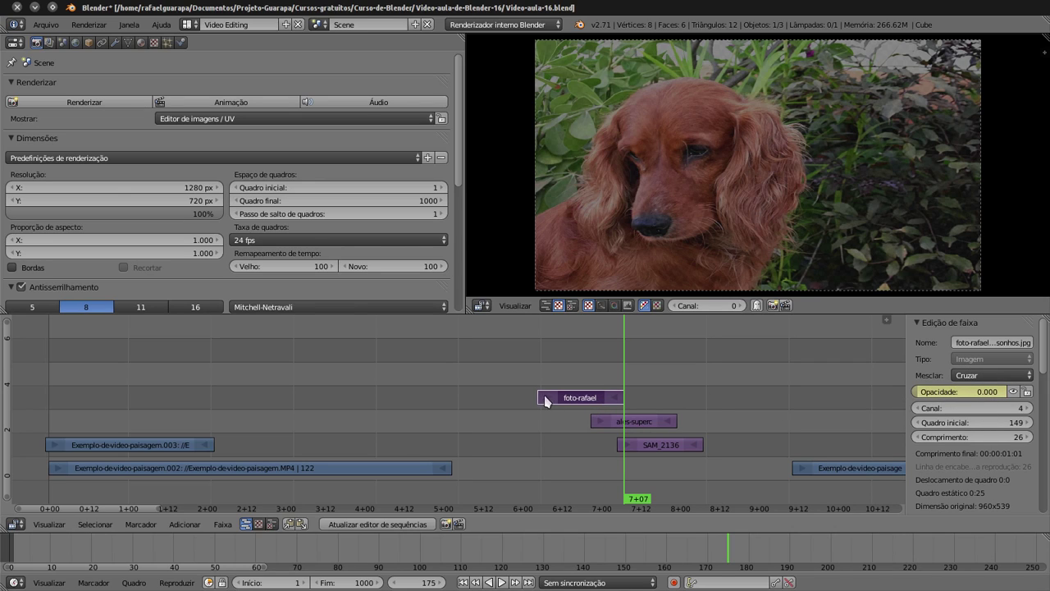
{"action": "left_click_drag", "start_coordinate": [542, 381], "coordinate": [576, 381]}
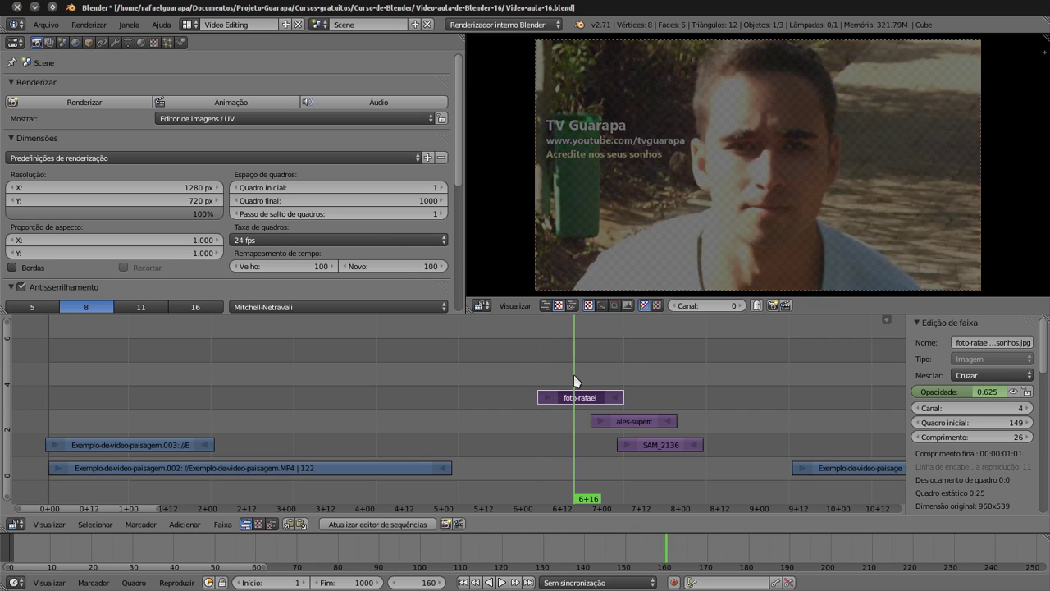
- Move the foto-rafael strip to start at frame 155 and scrub through the crossfade into the dog photo
{"action": "key", "text": "g"}
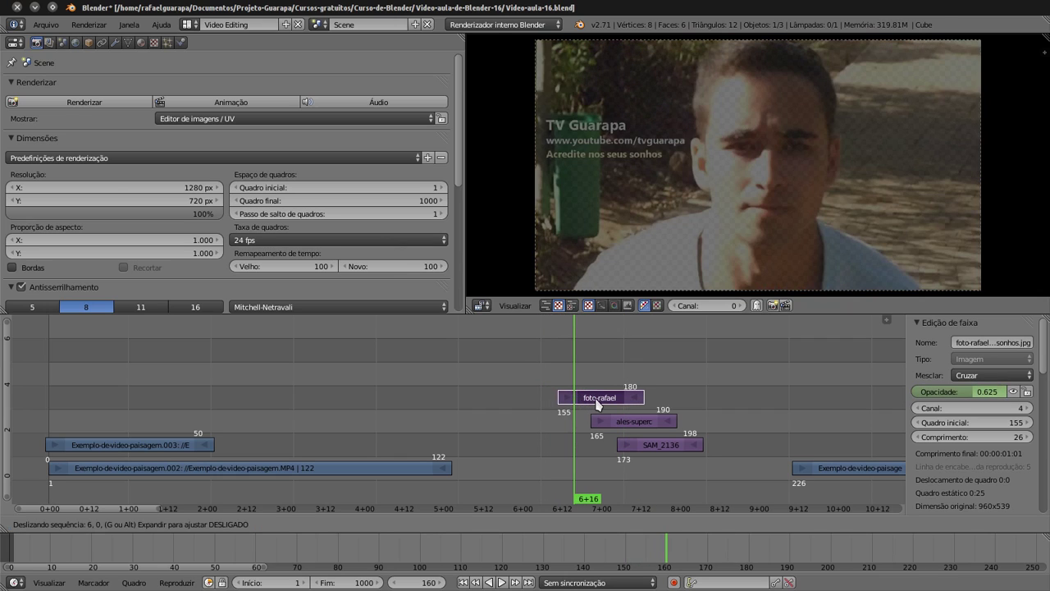
{"action": "left_click", "coordinate": [596, 402]}
{"action": "left_click", "coordinate": [585, 387]}
{"action": "left_click_drag", "start_coordinate": [586, 388], "coordinate": [622, 392]}
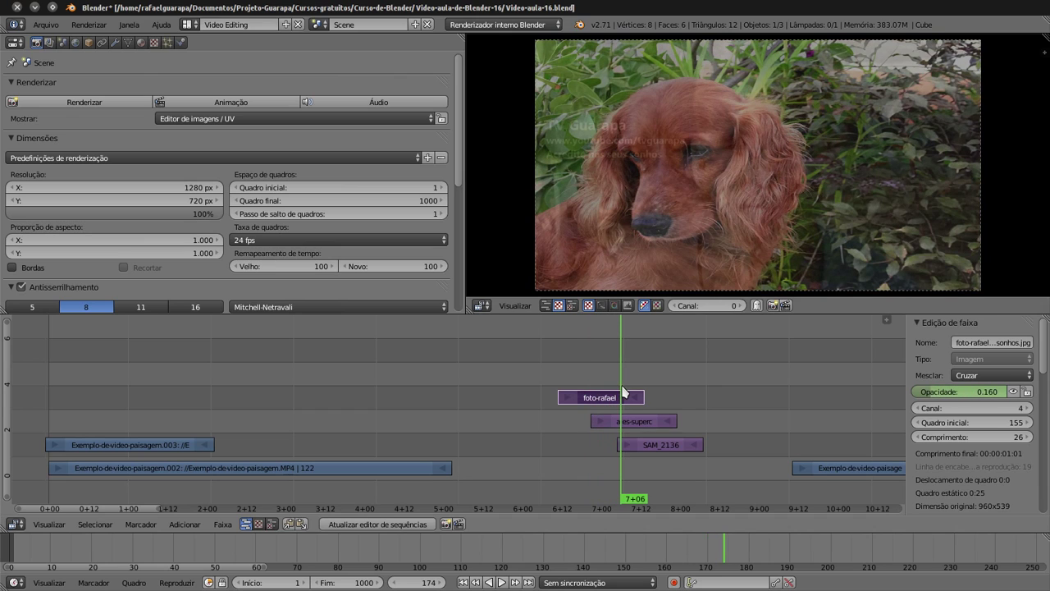
{"action": "left_click_drag", "start_coordinate": [622, 392], "coordinate": [691, 389]}
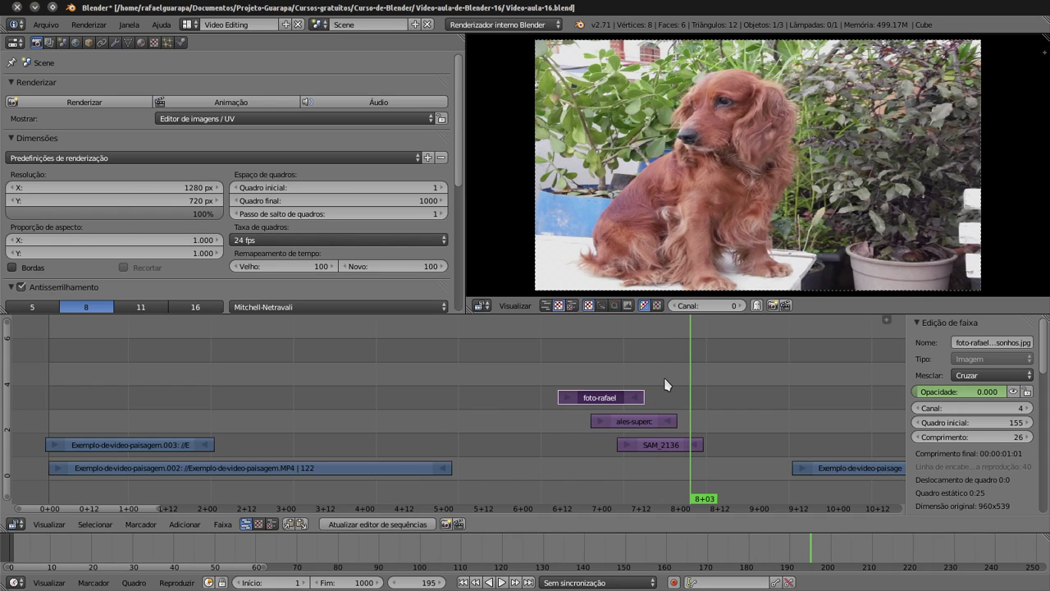
- Move foto-rafael up to channel 5 and earlier, and shift the ales-superc dog strip to frame 162
{"action": "left_click_drag", "start_coordinate": [609, 402], "coordinate": [589, 388]}
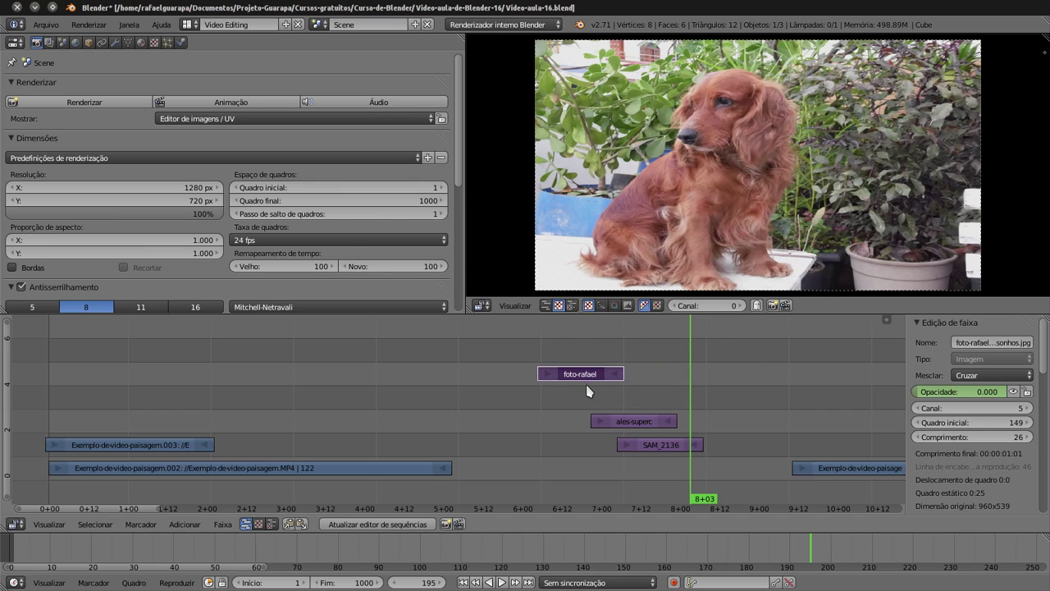
{"action": "left_click_drag", "start_coordinate": [586, 380], "coordinate": [428, 380]}
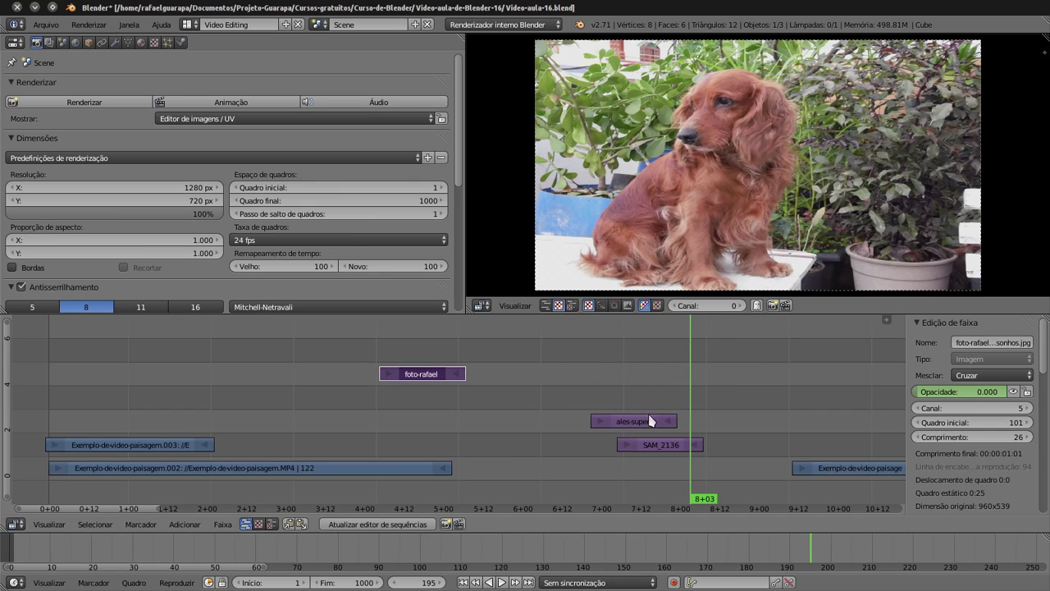
{"action": "mouse_move", "coordinate": [651, 421]}
{"action": "left_mouse_down"}
{"action": "mouse_move", "coordinate": [829, 350]}
{"action": "mouse_move", "coordinate": [594, 427]}
{"action": "left_mouse_up"}
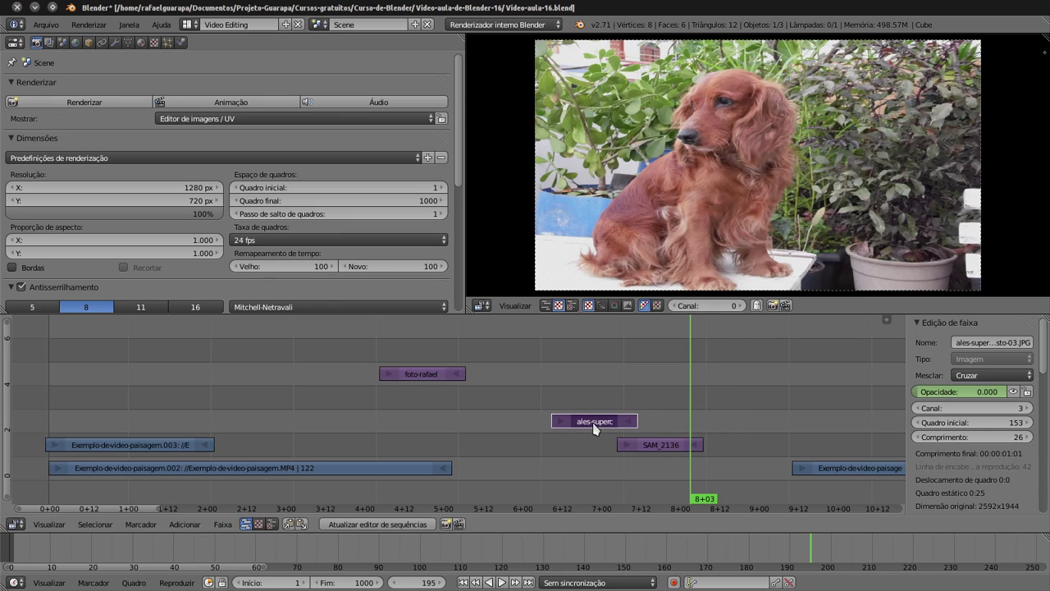
{"action": "left_click", "coordinate": [446, 349]}
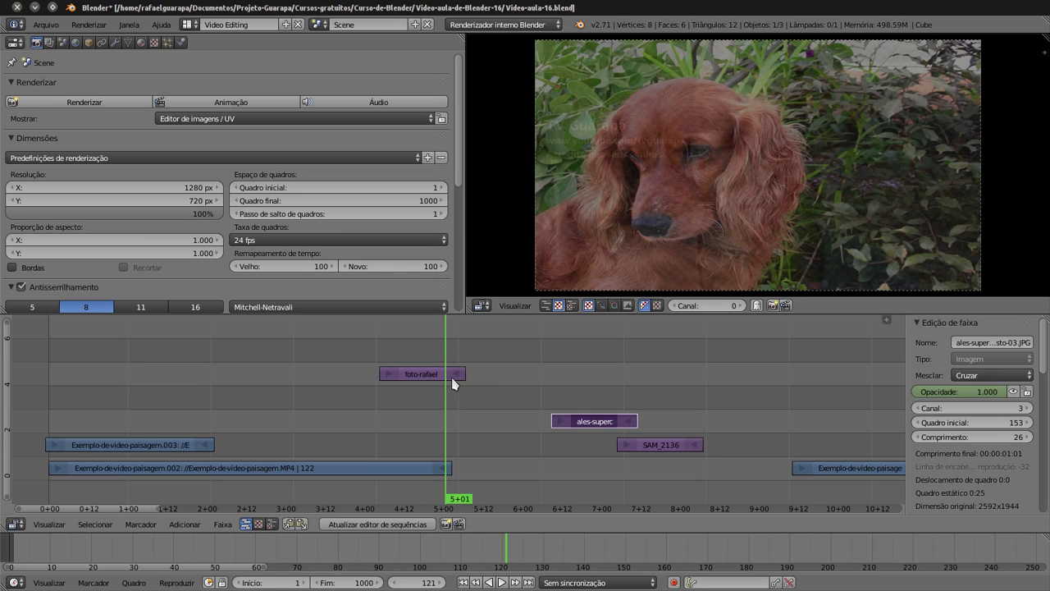
{"action": "left_click_drag", "start_coordinate": [421, 356], "coordinate": [394, 356]}
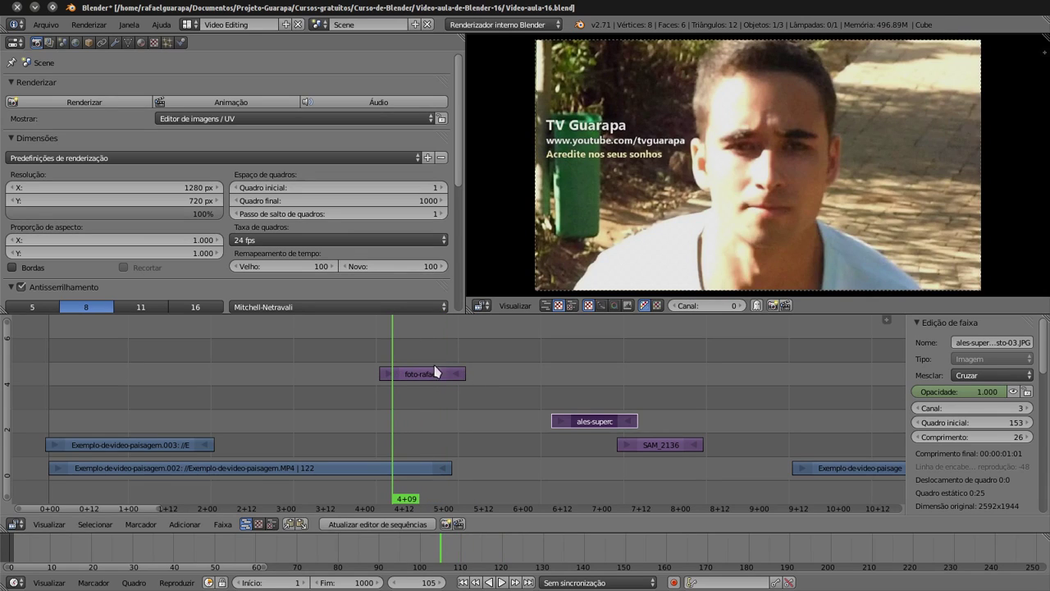
- Lengthen foto-rafael to span frames 119–185 and scrub through its fade-out
{"action": "left_click_drag", "start_coordinate": [465, 377], "coordinate": [621, 377]}
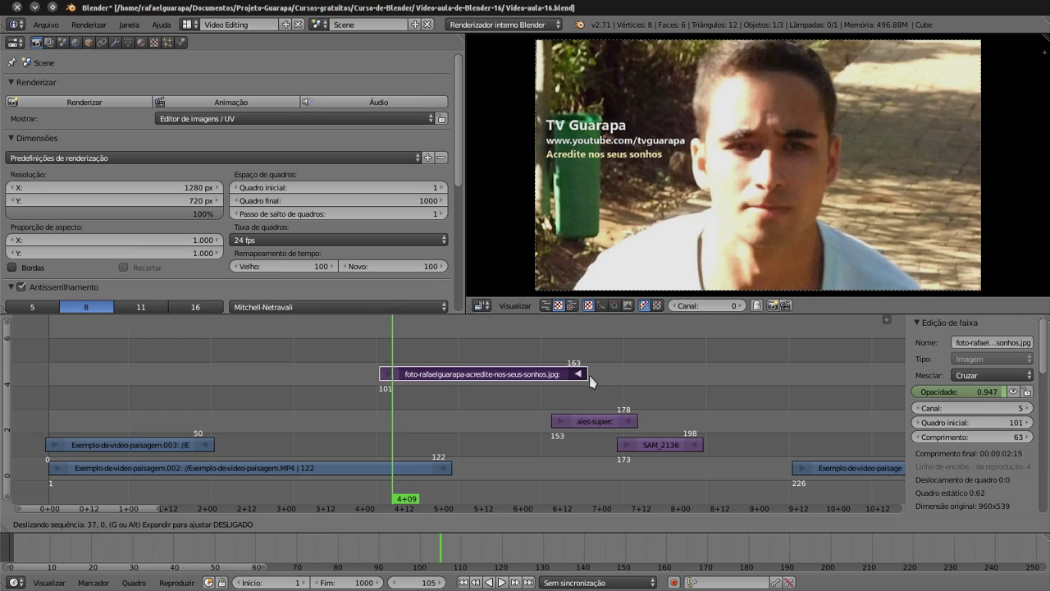
{"action": "mouse_move", "coordinate": [621, 378]}
{"action": "left_mouse_down"}
{"action": "mouse_move", "coordinate": [539, 379]}
{"action": "mouse_move", "coordinate": [564, 390]}
{"action": "left_mouse_up"}
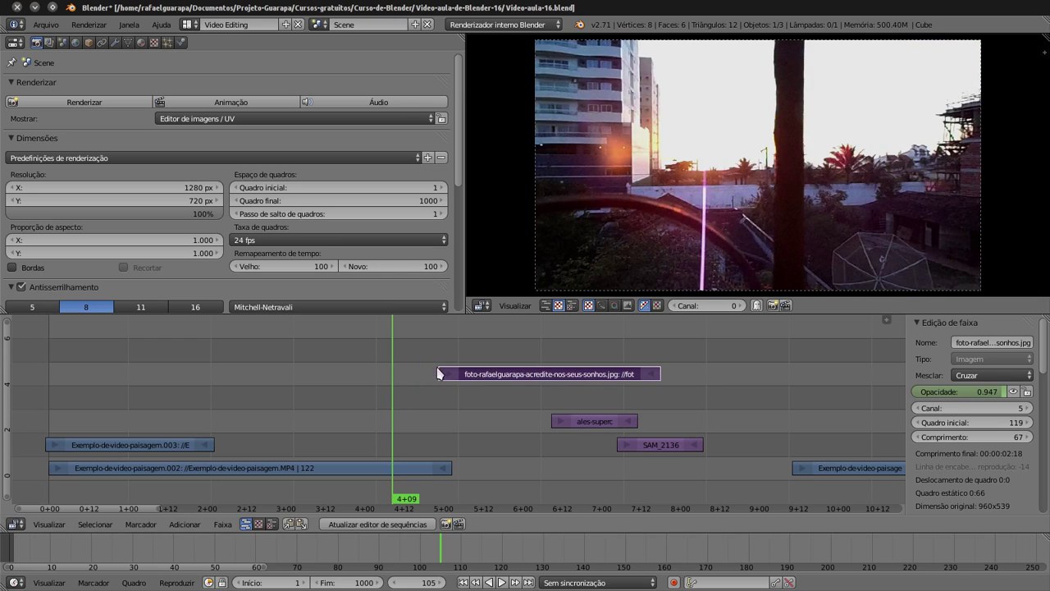
{"action": "mouse_move", "coordinate": [440, 374]}
{"action": "left_mouse_down"}
{"action": "mouse_move", "coordinate": [541, 373]}
{"action": "mouse_move", "coordinate": [457, 375]}
{"action": "mouse_move", "coordinate": [449, 361]}
{"action": "mouse_move", "coordinate": [573, 358]}
{"action": "mouse_move", "coordinate": [586, 402]}
{"action": "mouse_move", "coordinate": [749, 495]}
{"action": "left_mouse_up"}
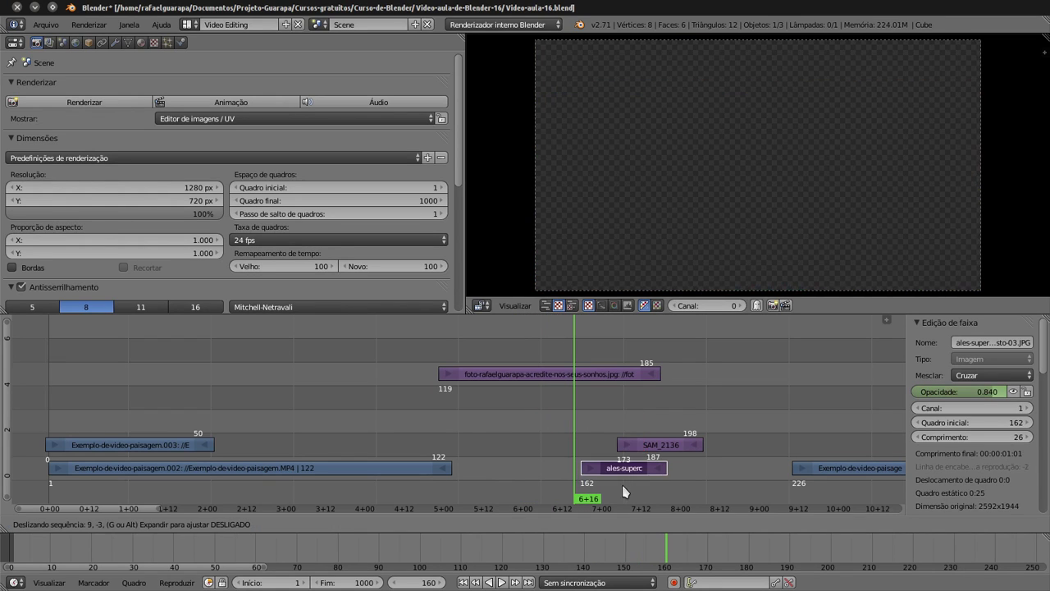
- Move SAM_2136 later to start at frame 199 and preview the portrait fading out
{"action": "left_click_drag", "start_coordinate": [667, 448], "coordinate": [753, 449]}
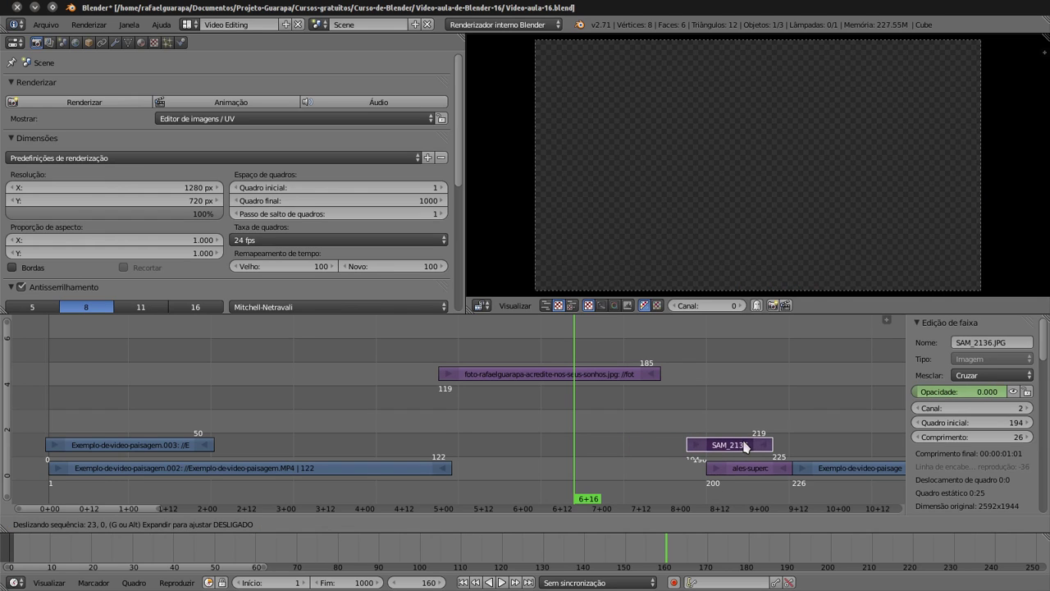
{"action": "left_click", "coordinate": [512, 361]}
{"action": "mouse_move", "coordinate": [460, 365]}
{"action": "left_mouse_down"}
{"action": "mouse_move", "coordinate": [638, 359]}
{"action": "mouse_move", "coordinate": [448, 350]}
{"action": "left_mouse_up"}
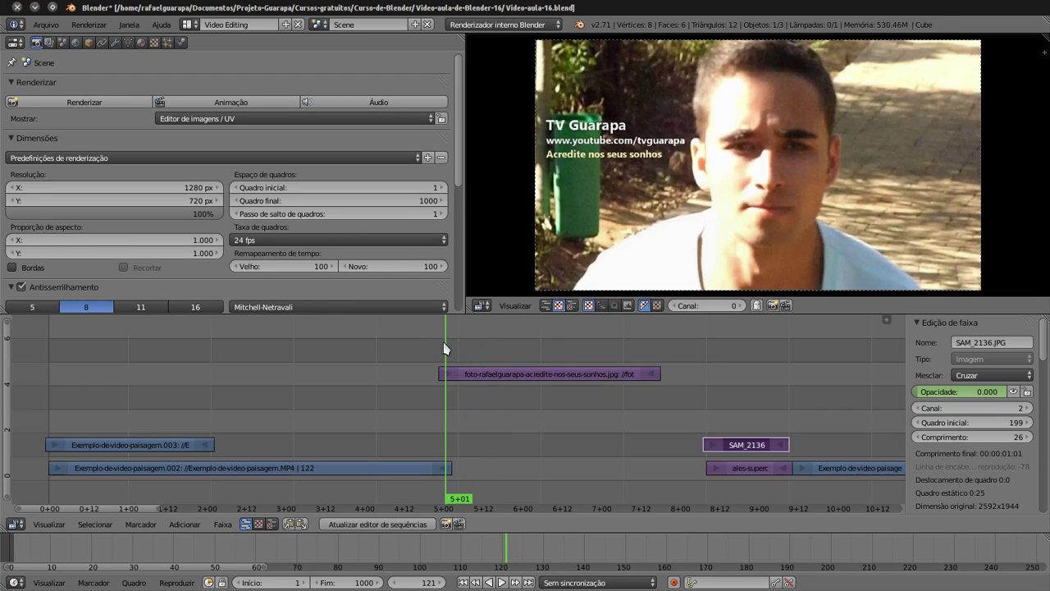
{"action": "left_click_drag", "start_coordinate": [448, 350], "coordinate": [522, 363]}
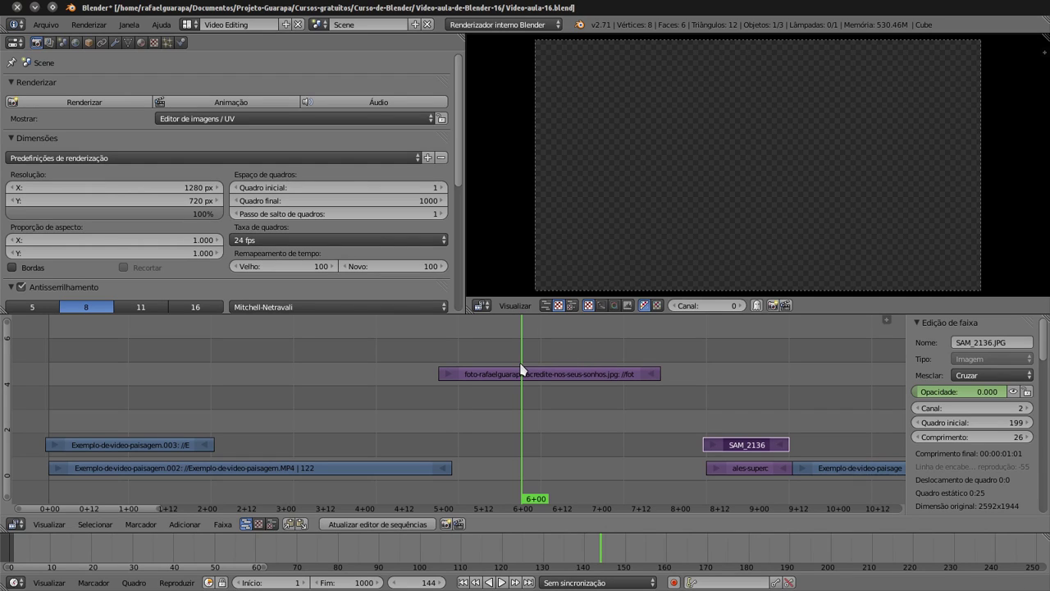
- Trim the foto-rafael strip's end back to frame 143 and check the fade-out
{"action": "mouse_move", "coordinate": [522, 367]}
{"action": "left_mouse_down"}
{"action": "mouse_move", "coordinate": [663, 365]}
{"action": "mouse_move", "coordinate": [440, 359]}
{"action": "left_mouse_up"}
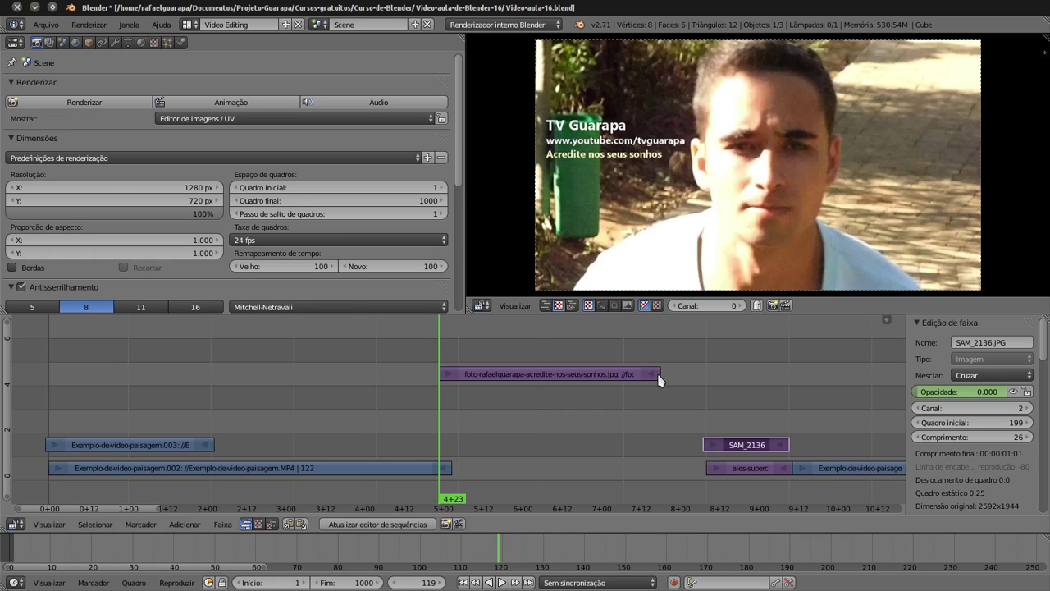
{"action": "left_click_drag", "start_coordinate": [659, 379], "coordinate": [517, 376]}
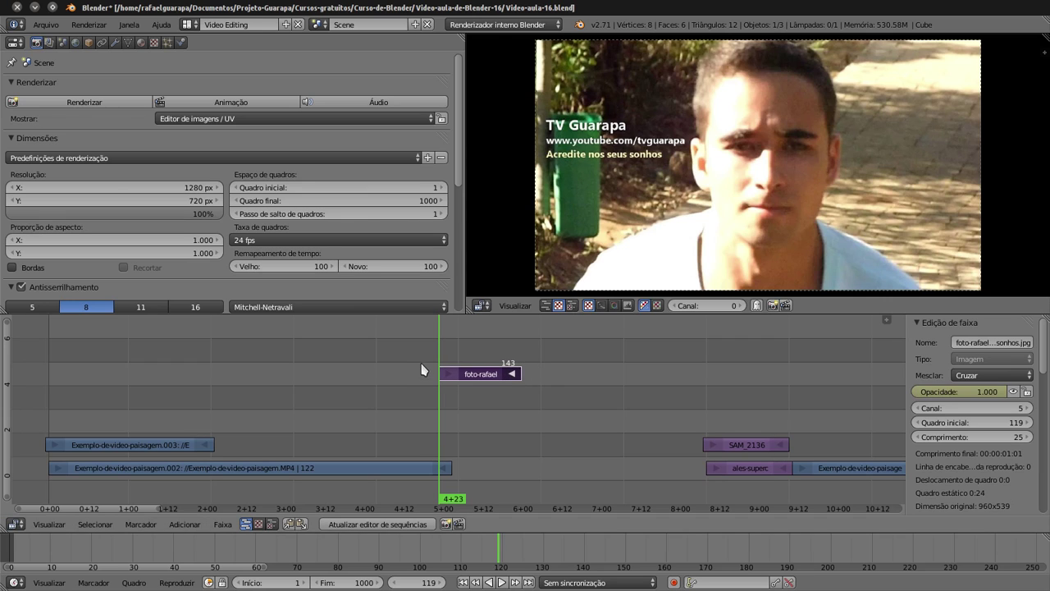
{"action": "mouse_move", "coordinate": [430, 364]}
{"action": "left_mouse_down"}
{"action": "mouse_move", "coordinate": [496, 354]}
{"action": "mouse_move", "coordinate": [436, 354]}
{"action": "left_mouse_up"}
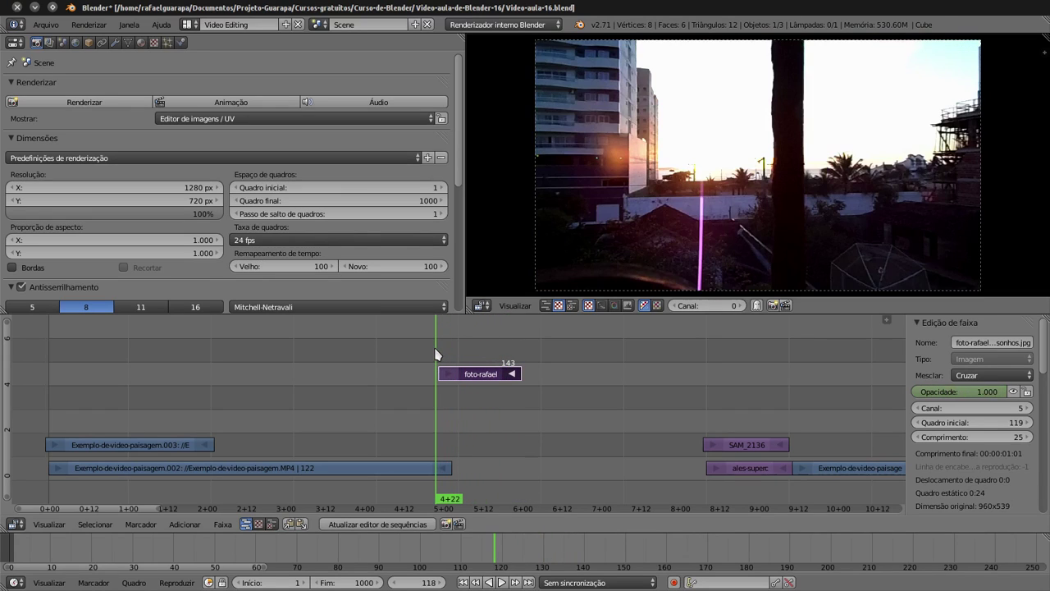
- Move the shortened 25-frame foto-rafael strip to start at frame 140
{"action": "left_click", "coordinate": [452, 361]}
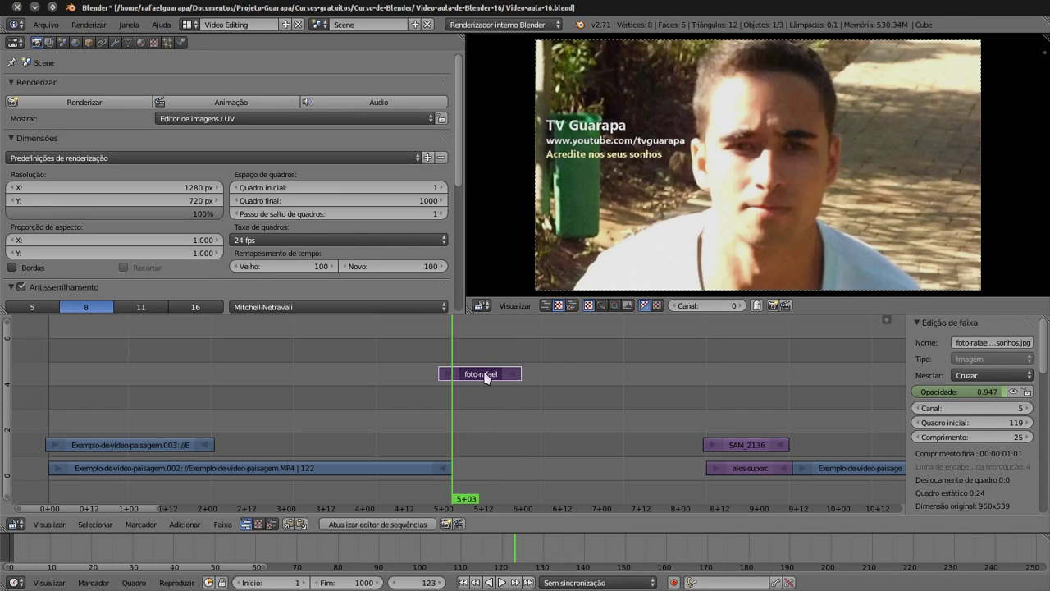
{"action": "key", "text": "g"}
{"action": "left_click", "coordinate": [548, 377]}
{"action": "left_click", "coordinate": [507, 352]}
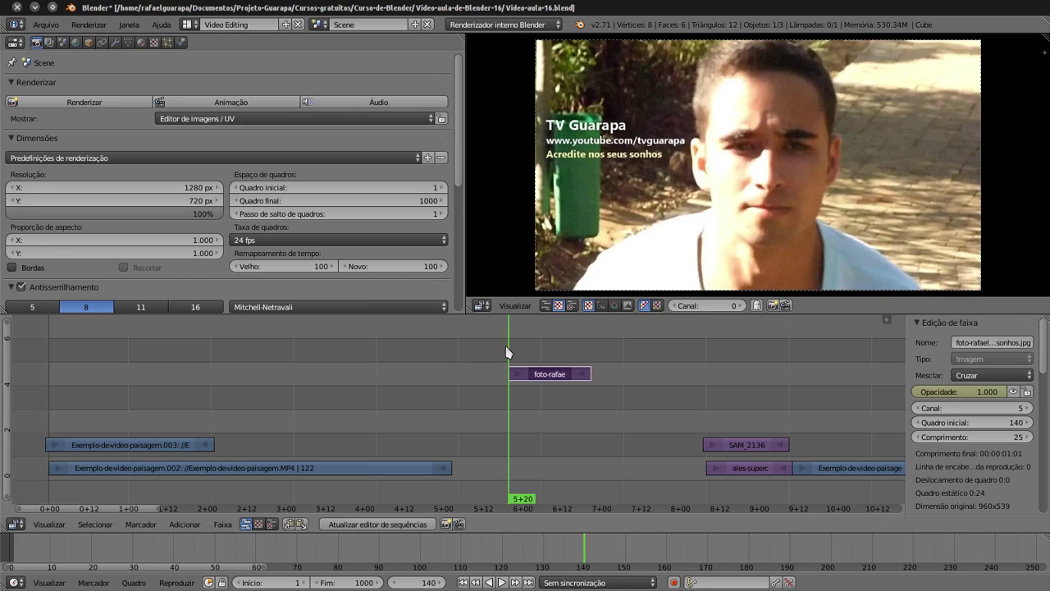
- Drag the foto-rafael image from Dolphin into the sequencer and delete the extra copy on channel 2
{"action": "mouse_move", "coordinate": [3, 221]}
{"action": "left_click", "coordinate": [17, 289]}
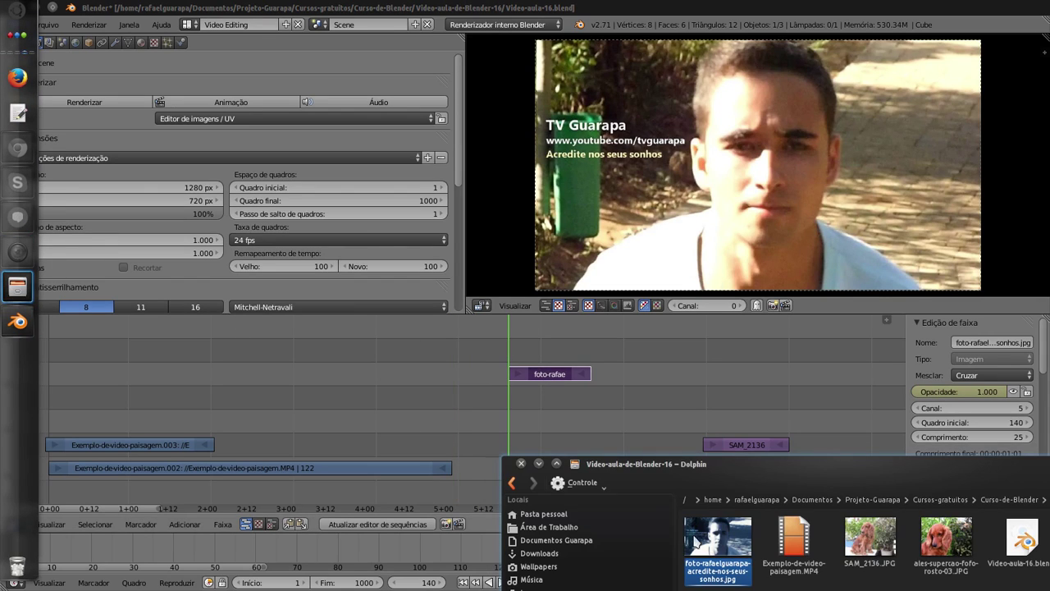
{"action": "left_click_drag", "start_coordinate": [718, 542], "coordinate": [456, 380]}
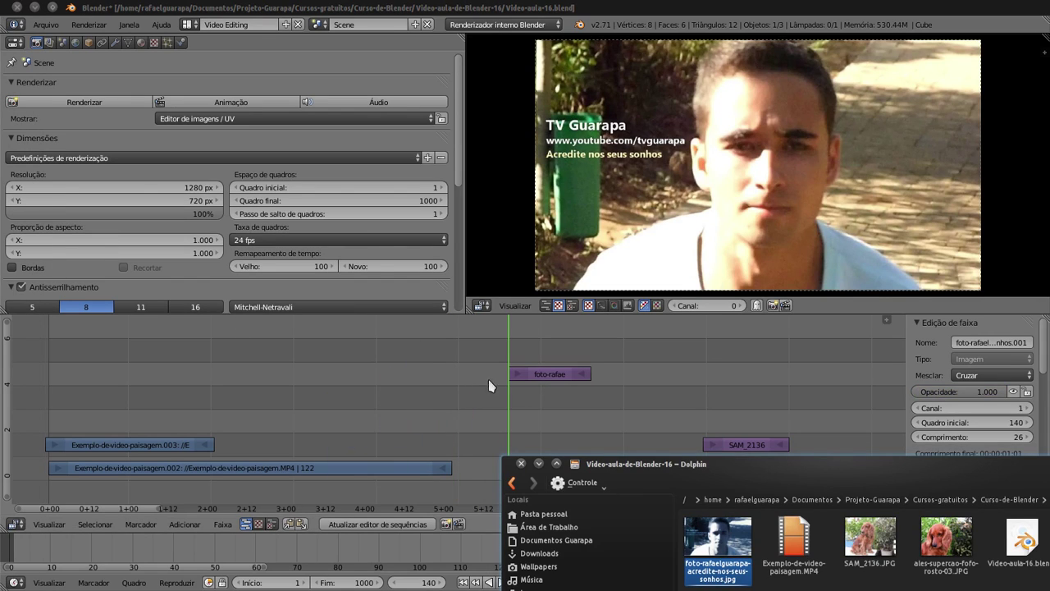
{"action": "left_click_drag", "start_coordinate": [718, 542], "coordinate": [579, 417]}
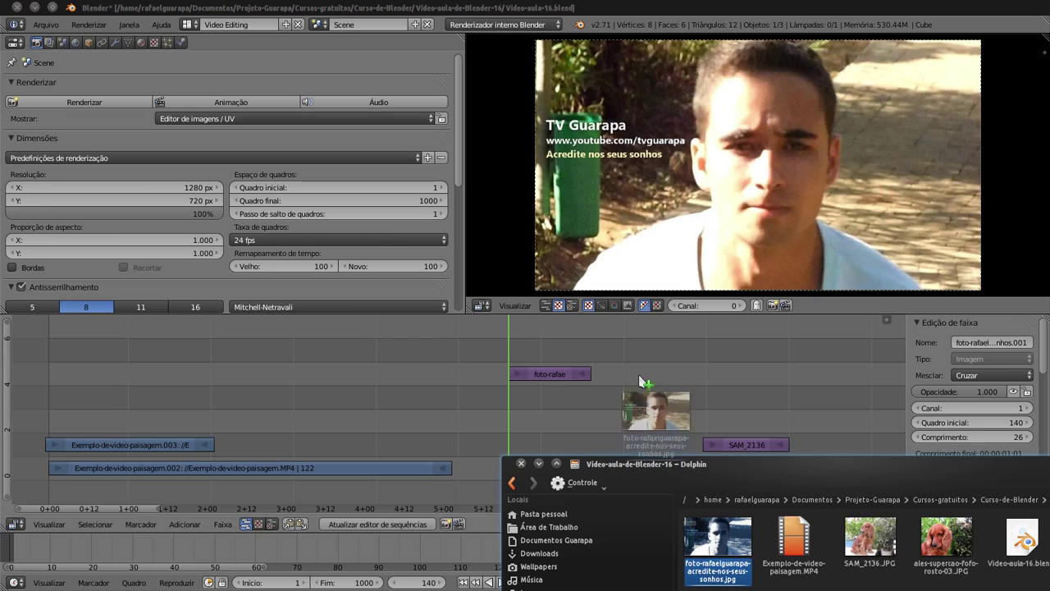
{"action": "left_click", "coordinate": [561, 427]}
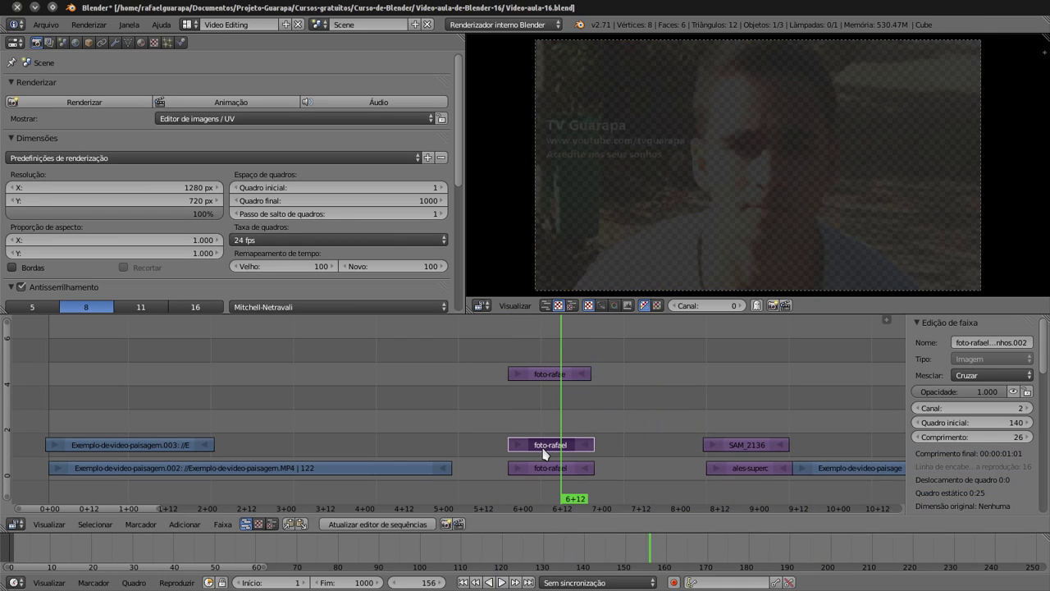
{"action": "key", "text": "x"}
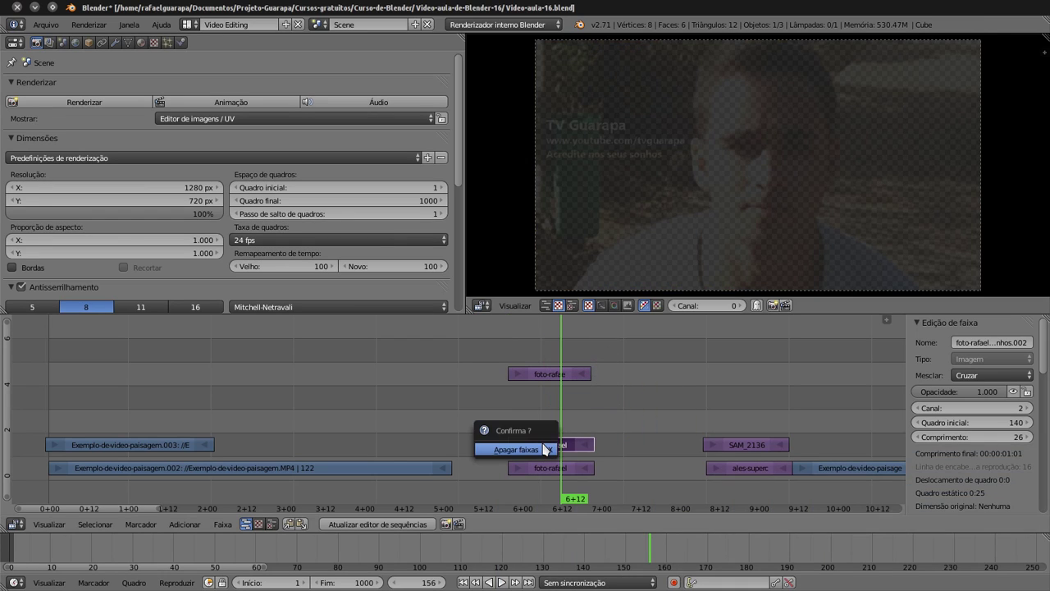
{"action": "left_click", "coordinate": [543, 450]}
- Place the remaining foto-rafael copy on channel 5, starting at frame 114
{"action": "right_click", "coordinate": [550, 468]}
{"action": "key", "text": "g"}
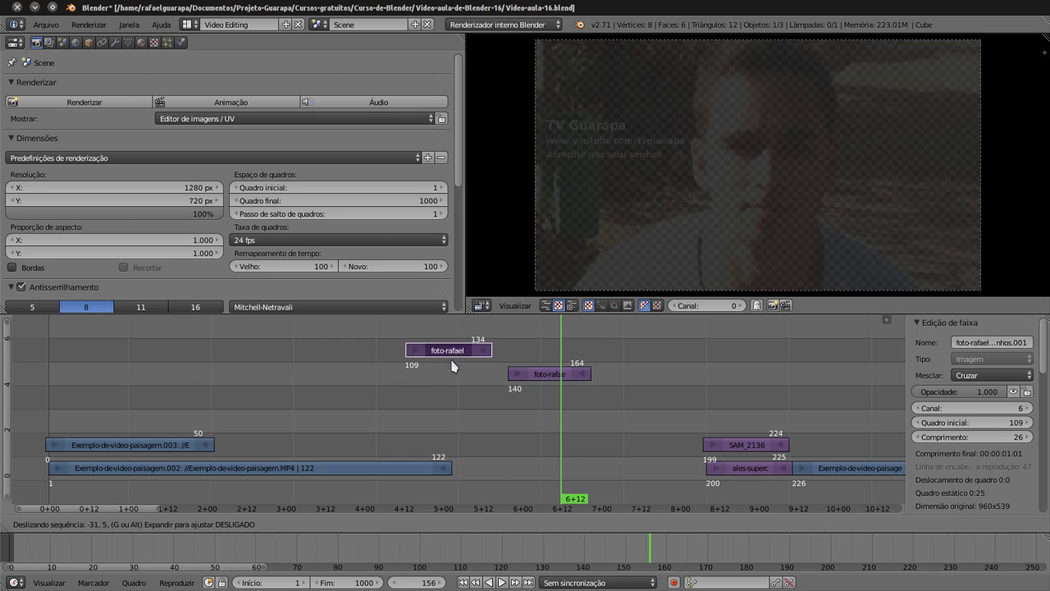
{"action": "left_click", "coordinate": [456, 374]}
{"action": "left_click", "coordinate": [410, 361]}
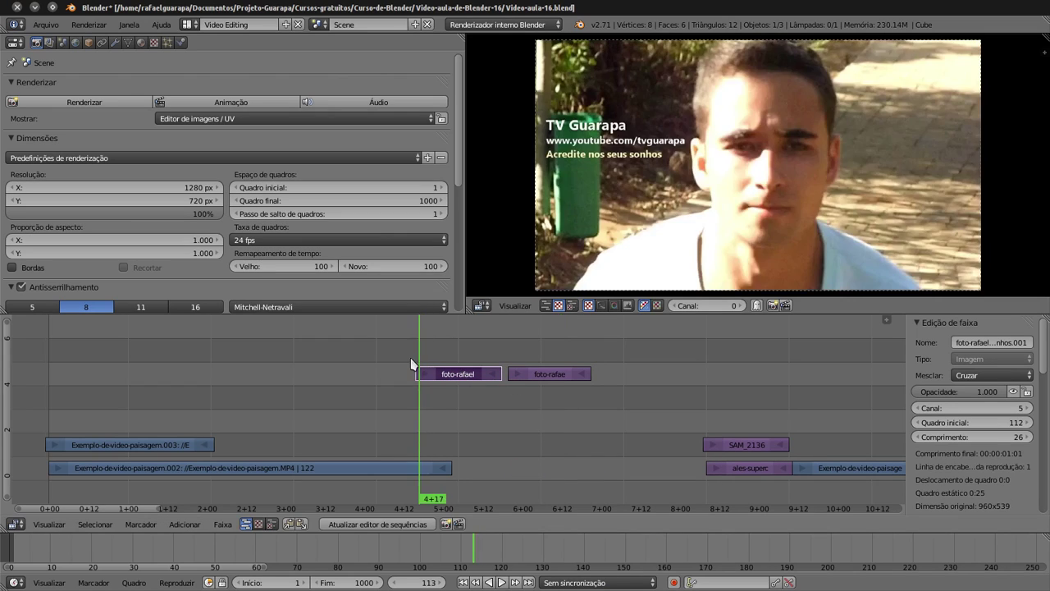
{"action": "key", "text": "g"}
{"action": "left_click", "coordinate": [451, 371]}
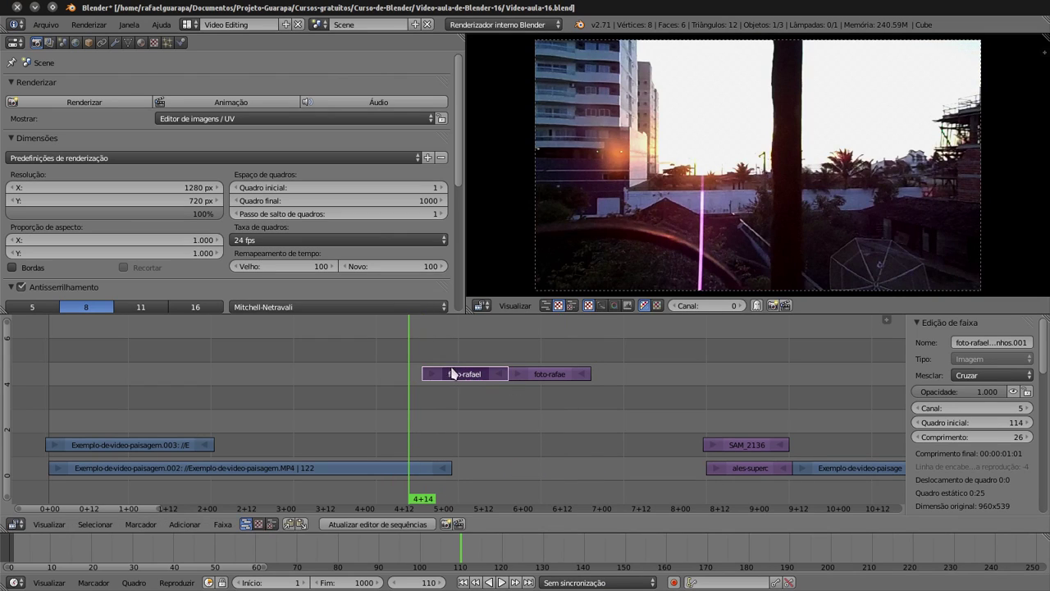
{"action": "left_click", "coordinate": [425, 356]}
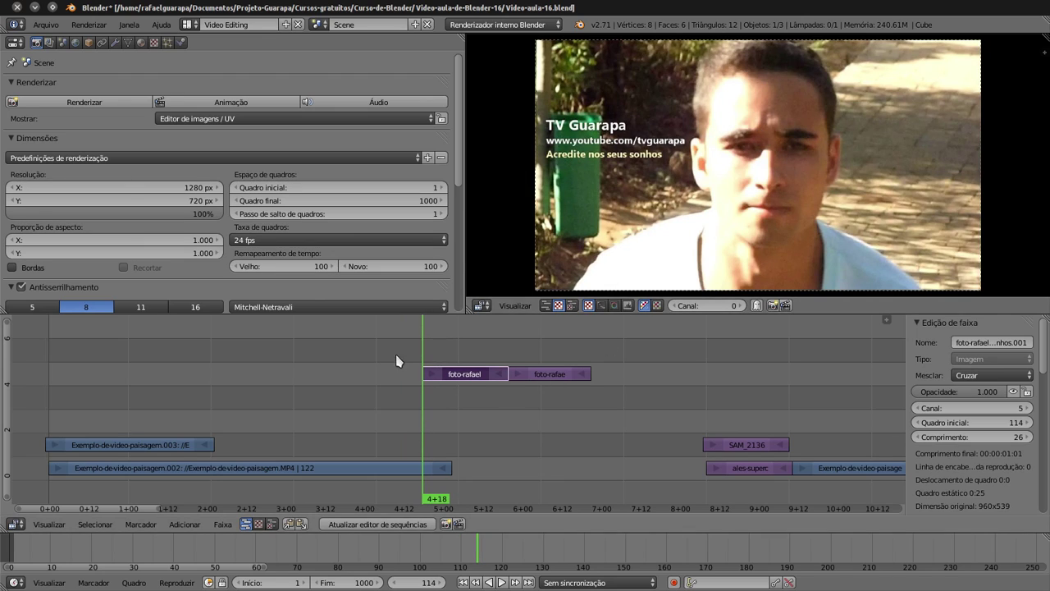
- Extend the portrait strip's start back to frame 52 so it runs 88 frames, then preview
{"action": "left_click", "coordinate": [430, 374]}
{"action": "key", "text": "Up"}
{"action": "key", "text": "g"}
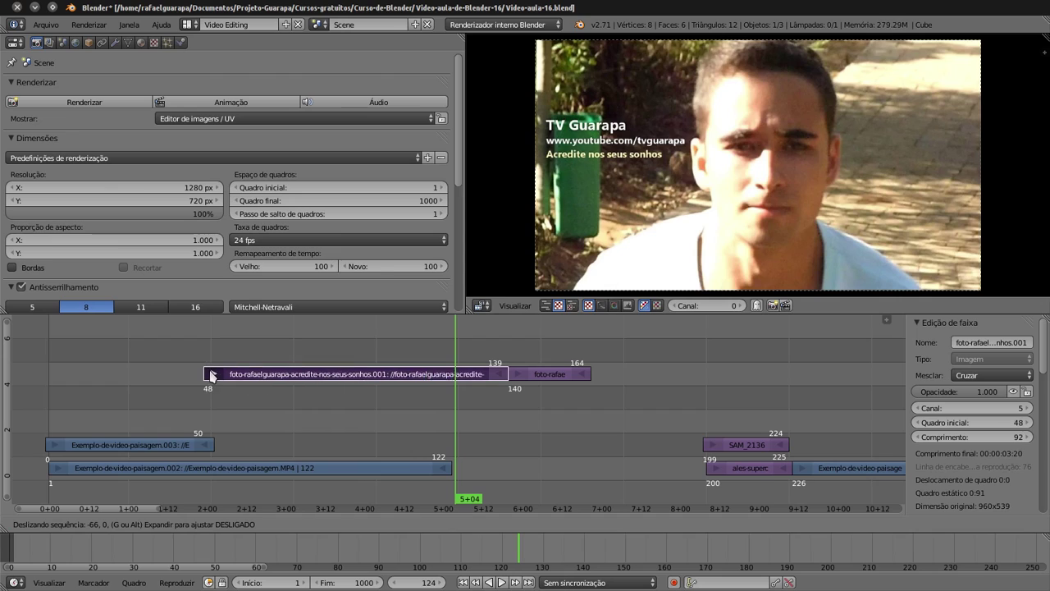
{"action": "left_click", "coordinate": [218, 370]}
{"action": "left_click", "coordinate": [238, 361]}
{"action": "key", "text": "Right"}
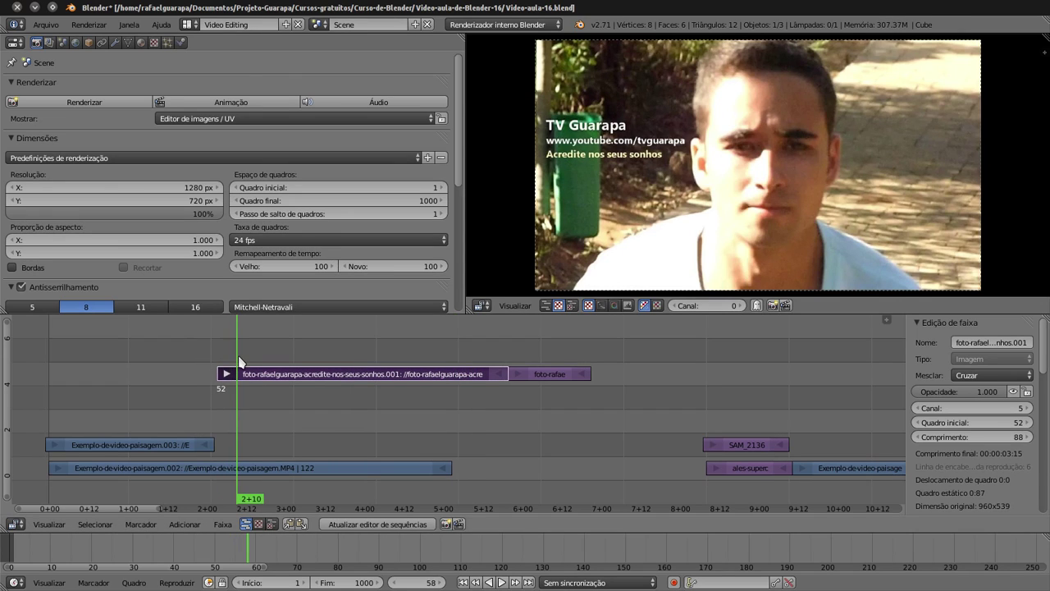
{"action": "left_click_drag", "start_coordinate": [244, 363], "coordinate": [524, 353]}
{"action": "right_click", "coordinate": [542, 375]}
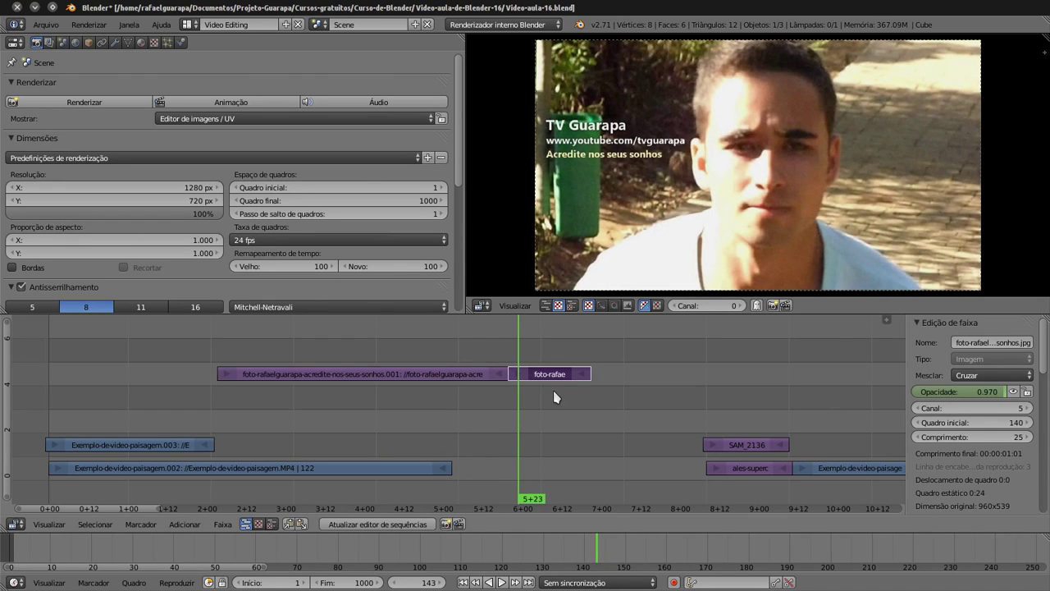
{"action": "left_click", "coordinate": [495, 359]}
{"action": "left_click_drag", "start_coordinate": [490, 358], "coordinate": [562, 362]}
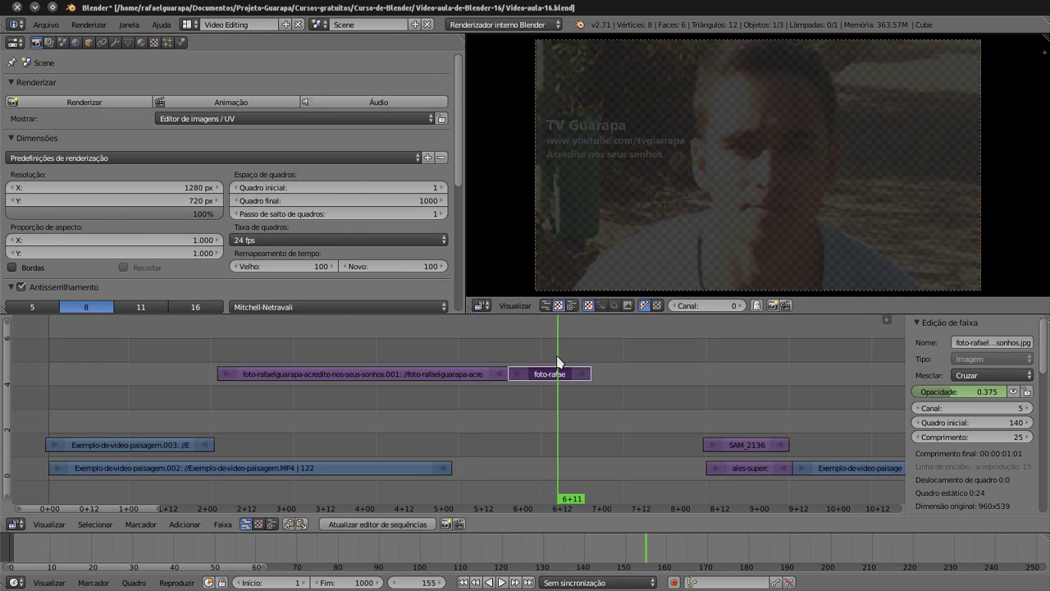
{"action": "mouse_move", "coordinate": [562, 362]}
{"action": "left_mouse_down"}
{"action": "mouse_move", "coordinate": [515, 351]}
{"action": "mouse_move", "coordinate": [525, 354]}
{"action": "left_mouse_up"}
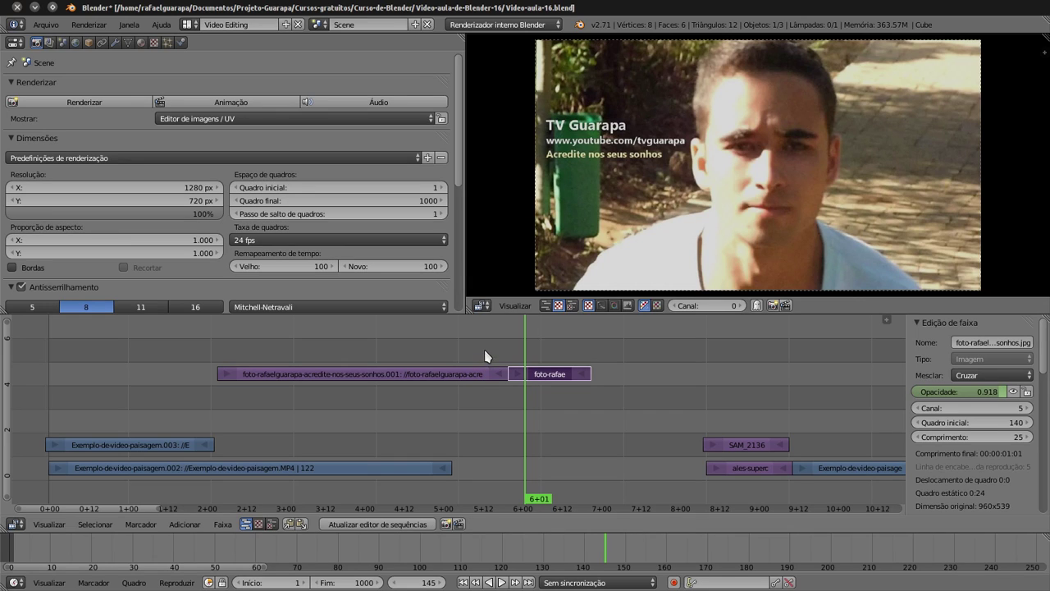
{"action": "left_click_drag", "start_coordinate": [220, 354], "coordinate": [562, 366]}
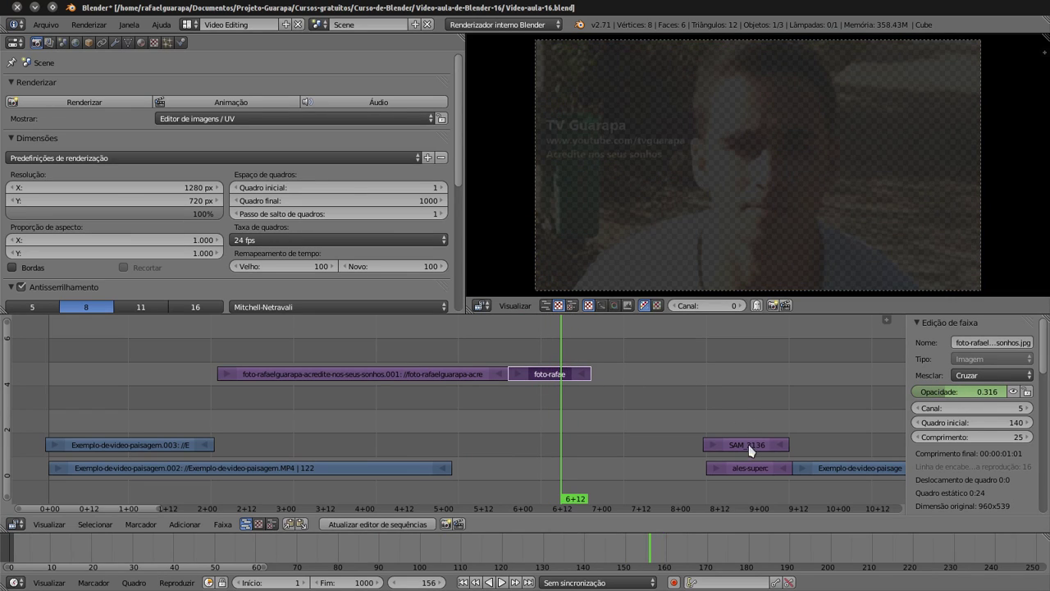
- Move SAM_2136 to channel 4 starting at frame 147, previewing its fade-in
{"action": "right_click", "coordinate": [753, 444]}
{"action": "key", "text": "g"}
{"action": "left_click", "coordinate": [613, 400]}
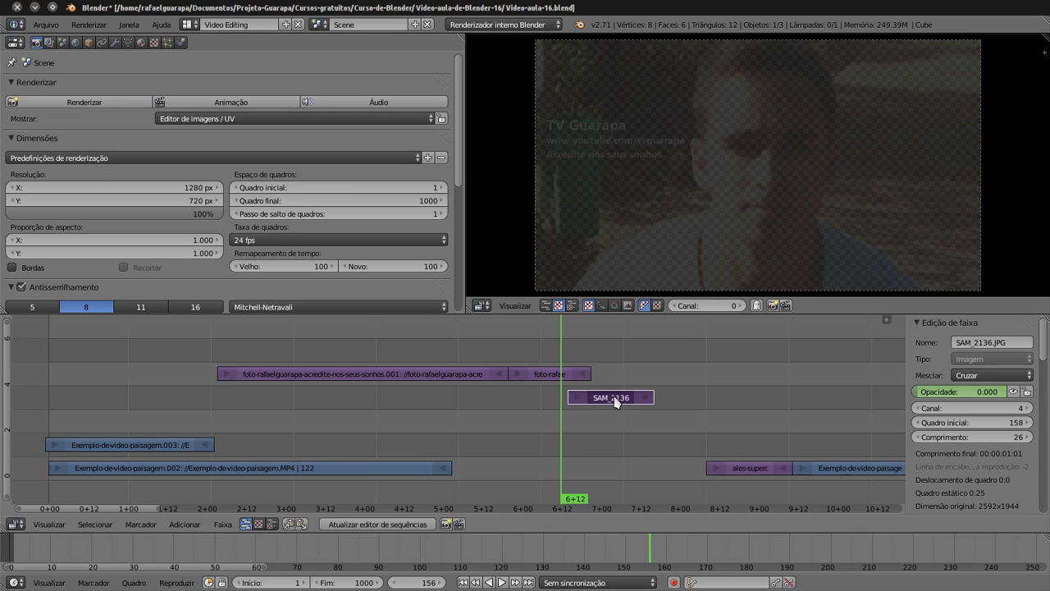
{"action": "left_click_drag", "start_coordinate": [562, 350], "coordinate": [592, 399]}
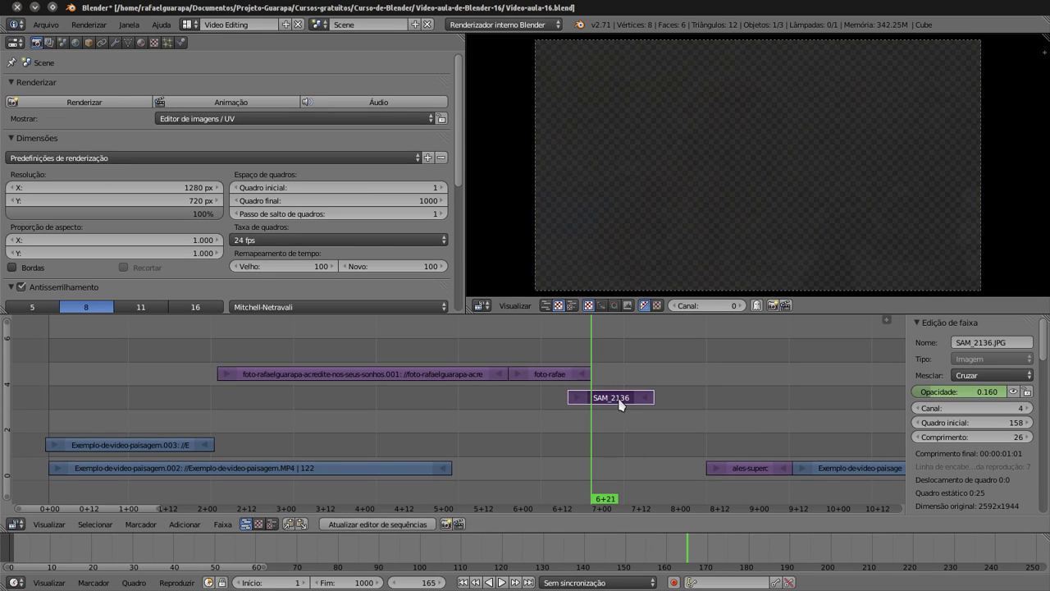
{"action": "key", "text": "g"}
{"action": "left_click", "coordinate": [555, 398]}
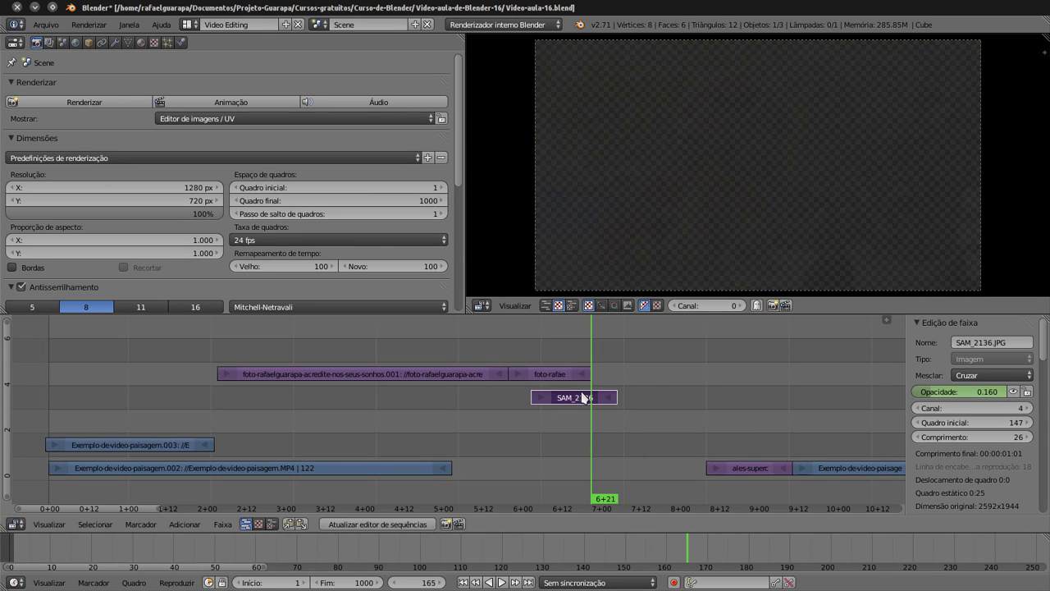
{"action": "left_click", "coordinate": [545, 366]}
{"action": "left_click_drag", "start_coordinate": [557, 366], "coordinate": [661, 399]}
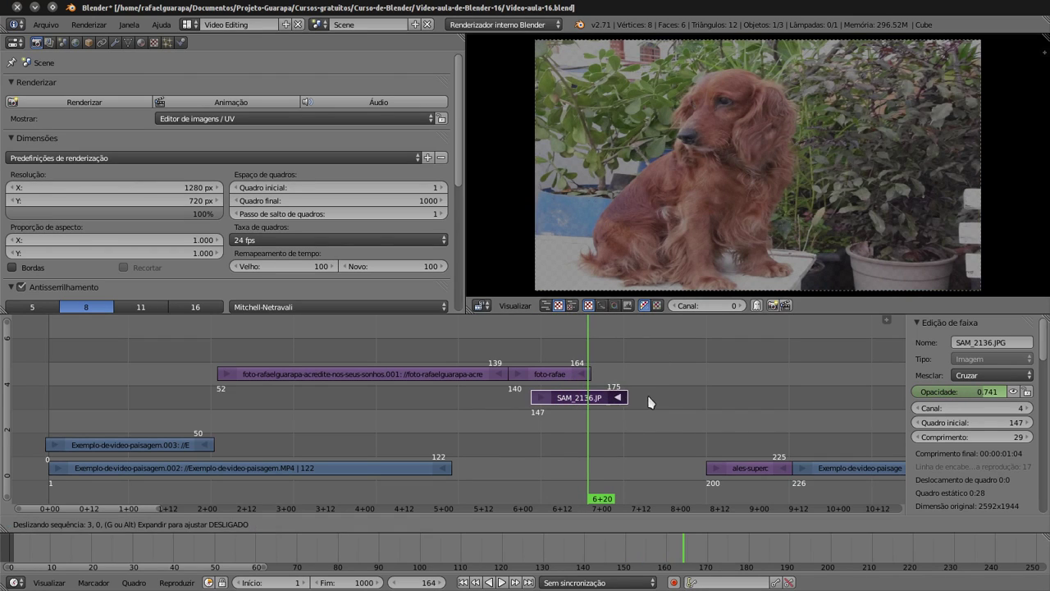
- Lengthen SAM_2136 to end at frame 185 and check it at full opacity
{"action": "left_click", "coordinate": [591, 357]}
{"action": "mouse_move", "coordinate": [599, 358]}
{"action": "left_mouse_down"}
{"action": "mouse_move", "coordinate": [649, 359]}
{"action": "mouse_move", "coordinate": [624, 362]}
{"action": "left_mouse_up"}
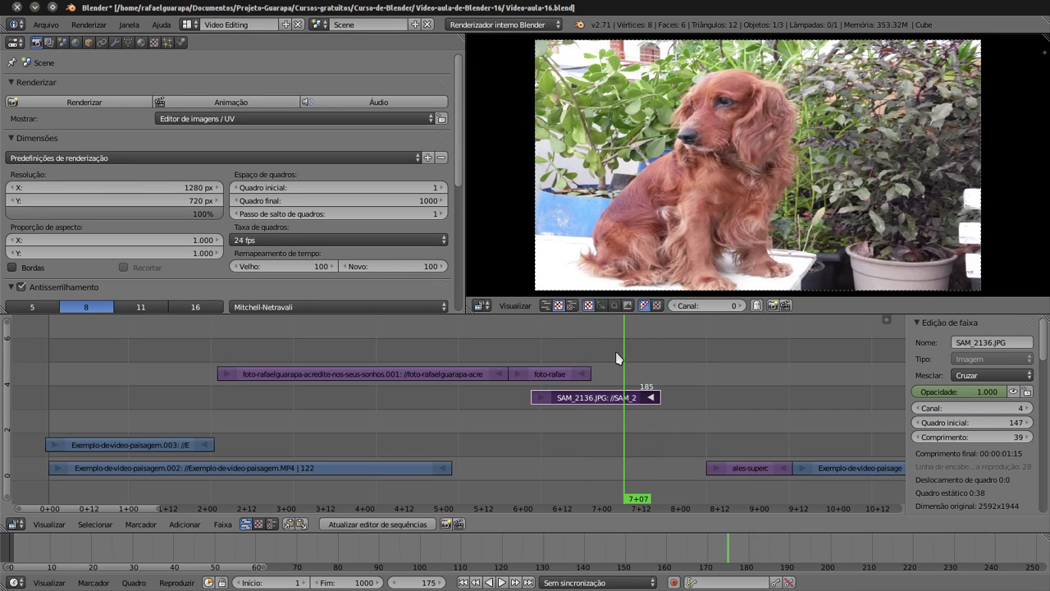
{"action": "left_click", "coordinate": [640, 362]}
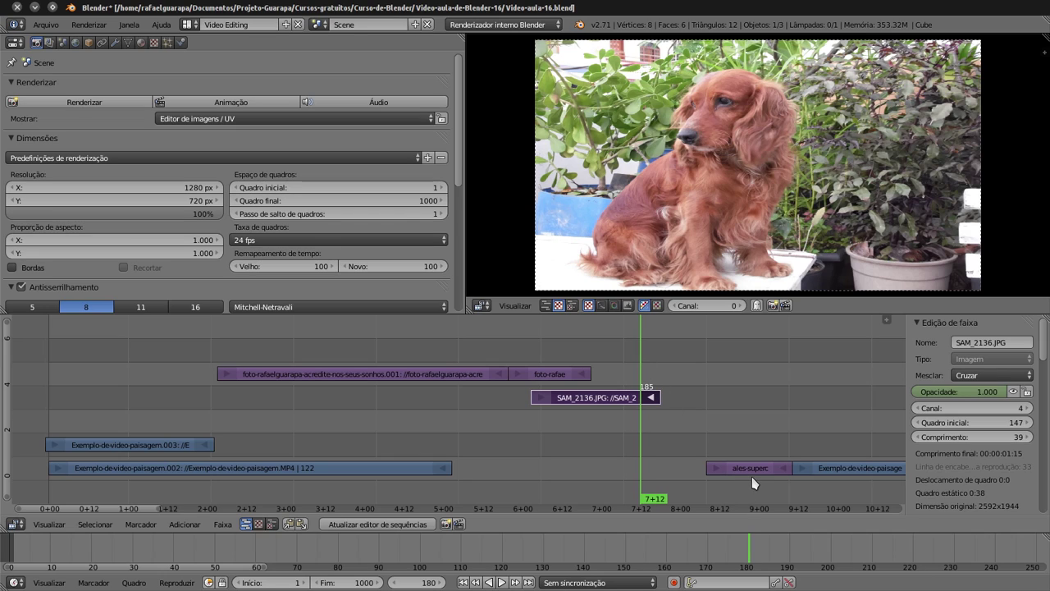
- Move the second dog photo to channel 3 at frame 176 and reposition SAM_2136
{"action": "left_click_drag", "start_coordinate": [755, 473], "coordinate": [677, 425]}
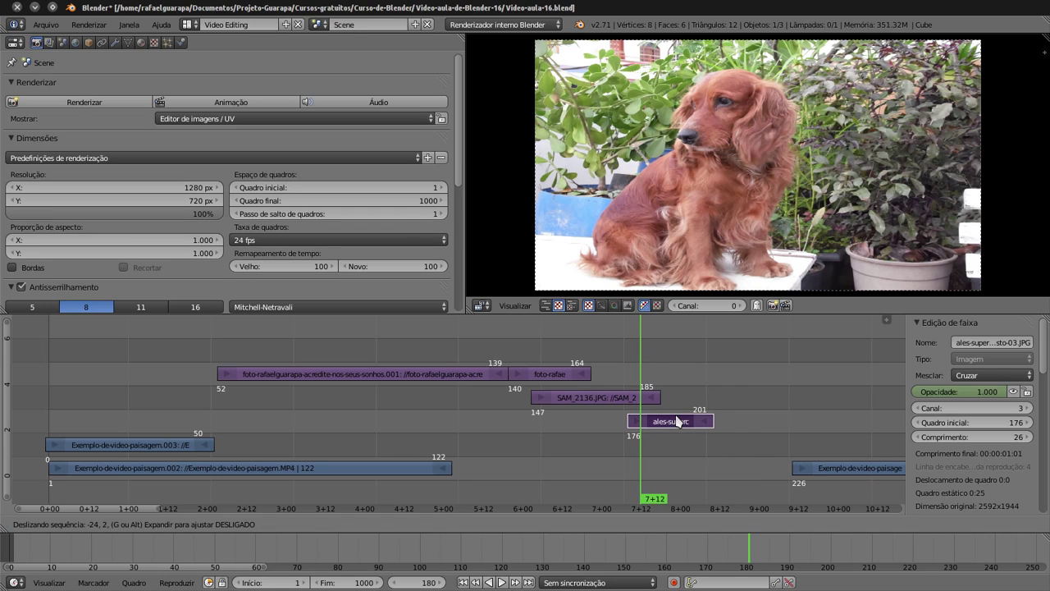
{"action": "mouse_move", "coordinate": [646, 383]}
{"action": "left_mouse_down"}
{"action": "mouse_move", "coordinate": [681, 385]}
{"action": "mouse_move", "coordinate": [640, 376]}
{"action": "mouse_move", "coordinate": [654, 380]}
{"action": "left_mouse_up"}
{"action": "right_click", "coordinate": [656, 396]}
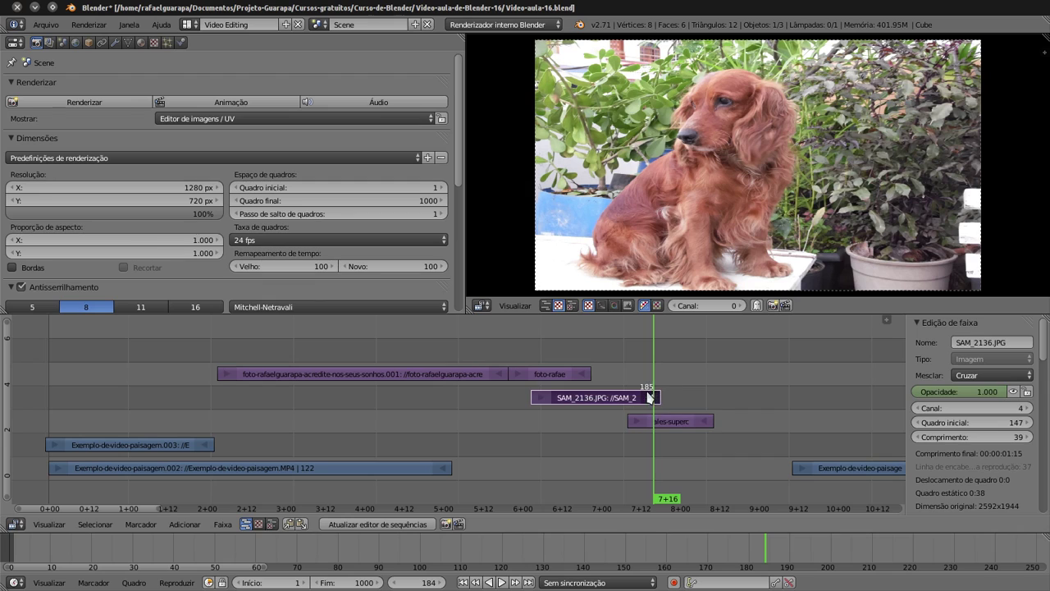
{"action": "key", "text": "g"}
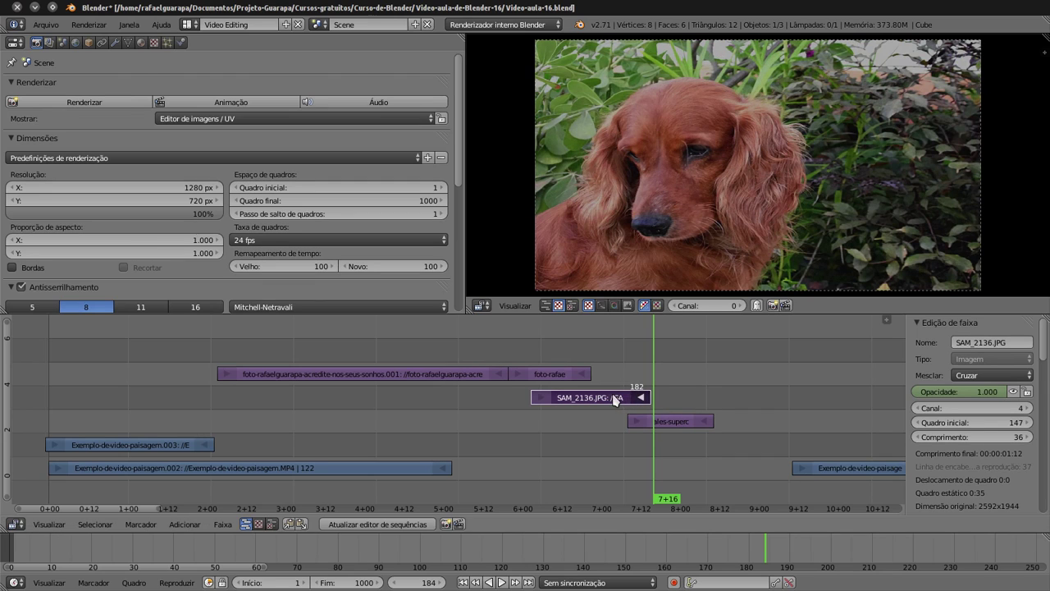
{"action": "mouse_move", "coordinate": [622, 442]}
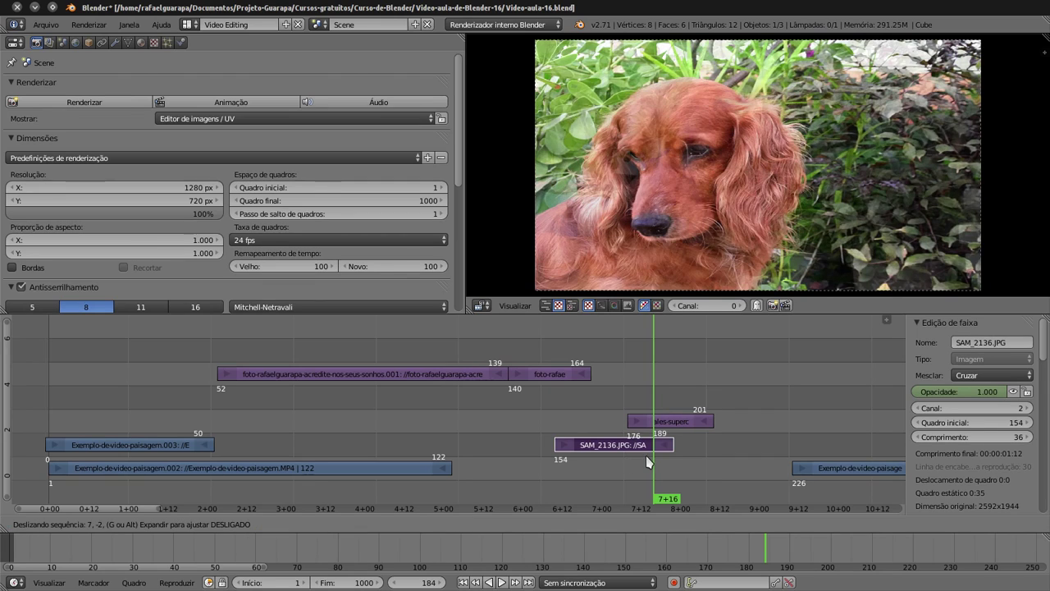
{"action": "left_click", "coordinate": [666, 426]}
{"action": "left_click_drag", "start_coordinate": [648, 418], "coordinate": [628, 419]}
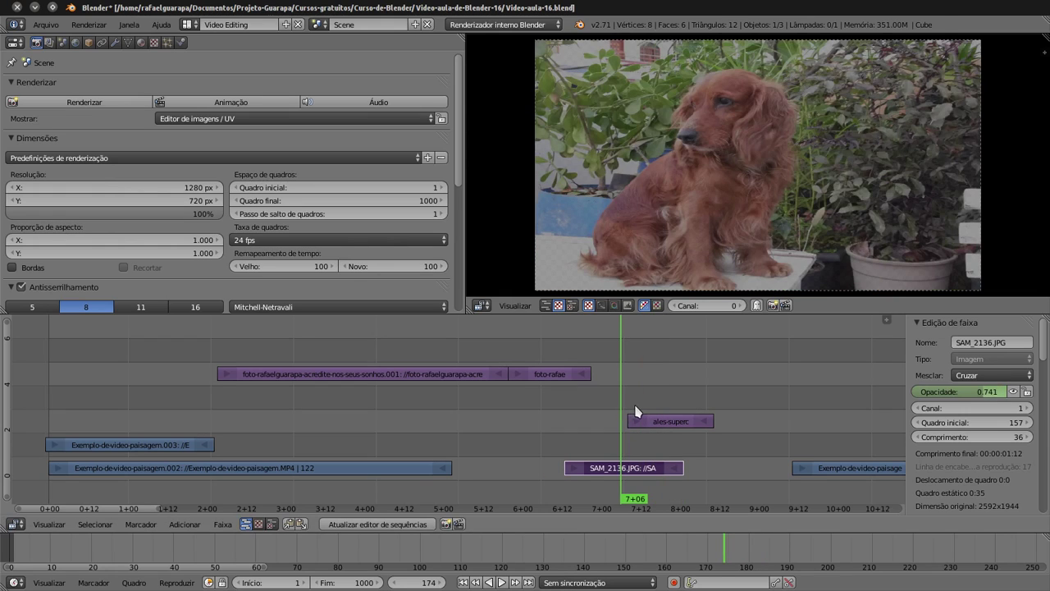
- Place the second dog strip on channel 4 at 151 and SAM_2136 on channel 3 at 163
{"action": "right_click", "coordinate": [656, 419]}
{"action": "key", "text": "g"}
{"action": "left_click", "coordinate": [581, 403]}
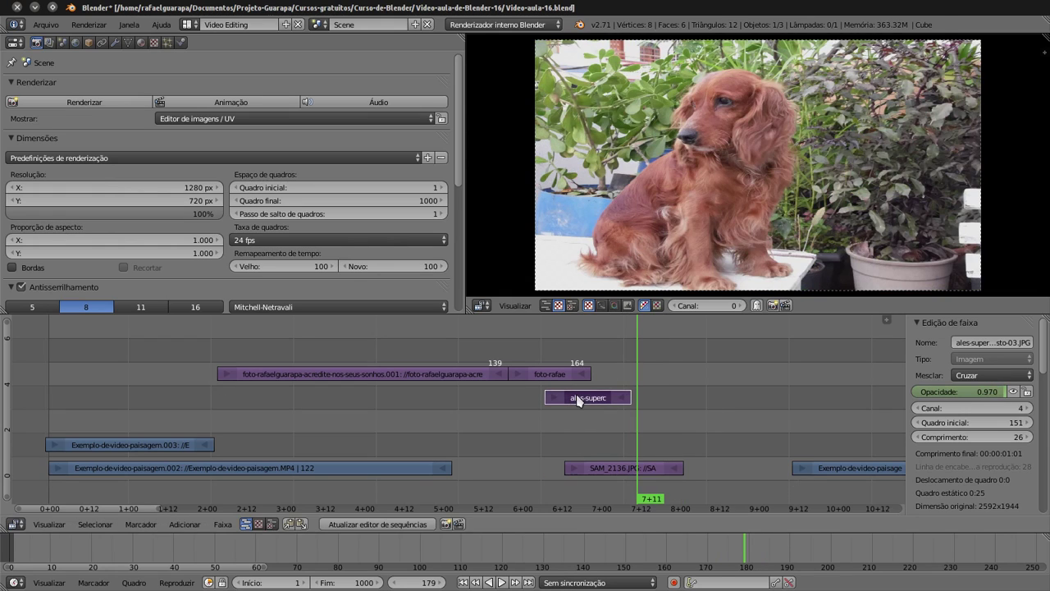
{"action": "right_click", "coordinate": [621, 466]}
{"action": "key", "text": "g"}
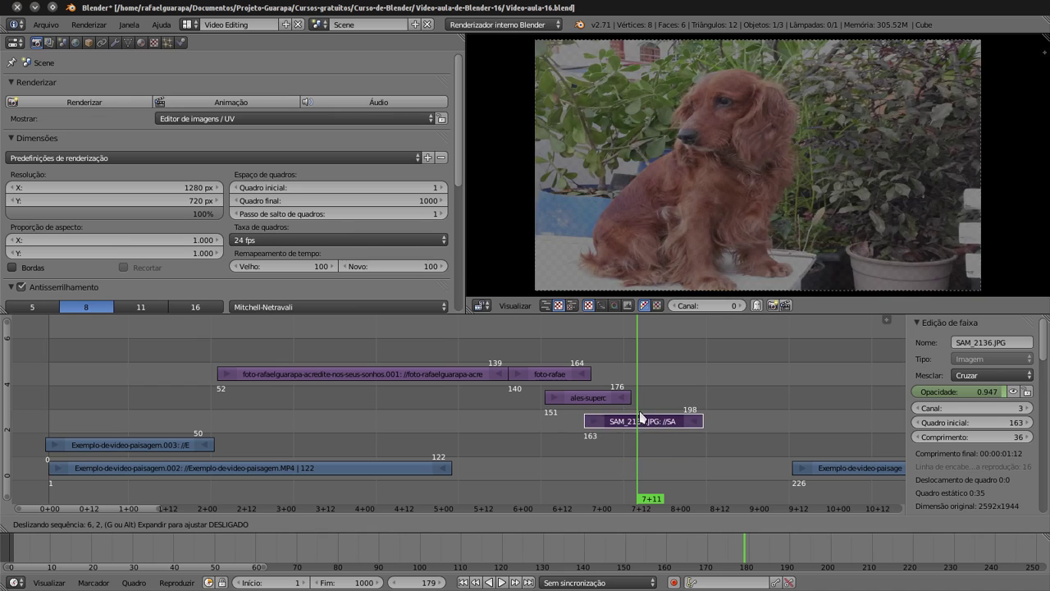
{"action": "left_click", "coordinate": [640, 419]}
{"action": "left_click_drag", "start_coordinate": [532, 405], "coordinate": [576, 408]}
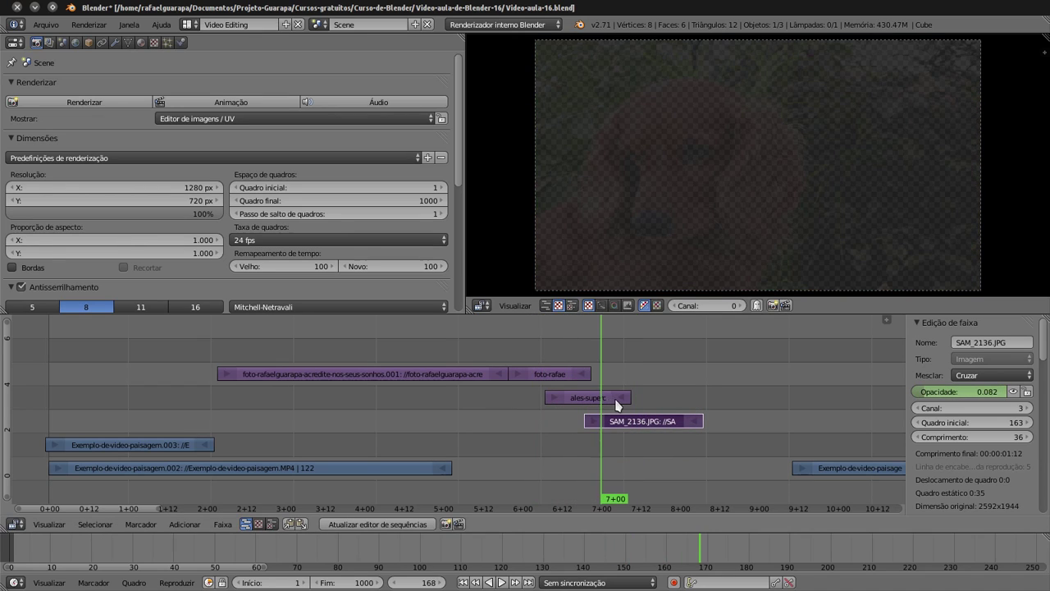
{"action": "mouse_move", "coordinate": [577, 409]}
{"action": "left_mouse_down"}
{"action": "mouse_move", "coordinate": [687, 401]}
{"action": "mouse_move", "coordinate": [665, 400]}
{"action": "left_mouse_up"}
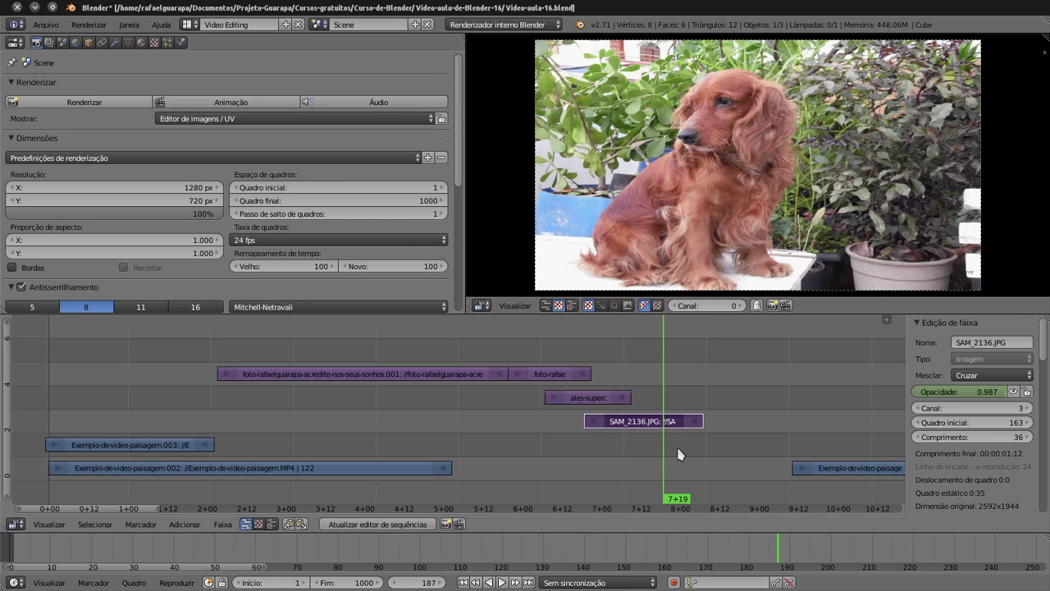
{"action": "mouse_move", "coordinate": [480, 418]}
{"action": "left_mouse_down"}
{"action": "mouse_move", "coordinate": [505, 410]}
{"action": "mouse_move", "coordinate": [572, 418]}
{"action": "left_mouse_up"}
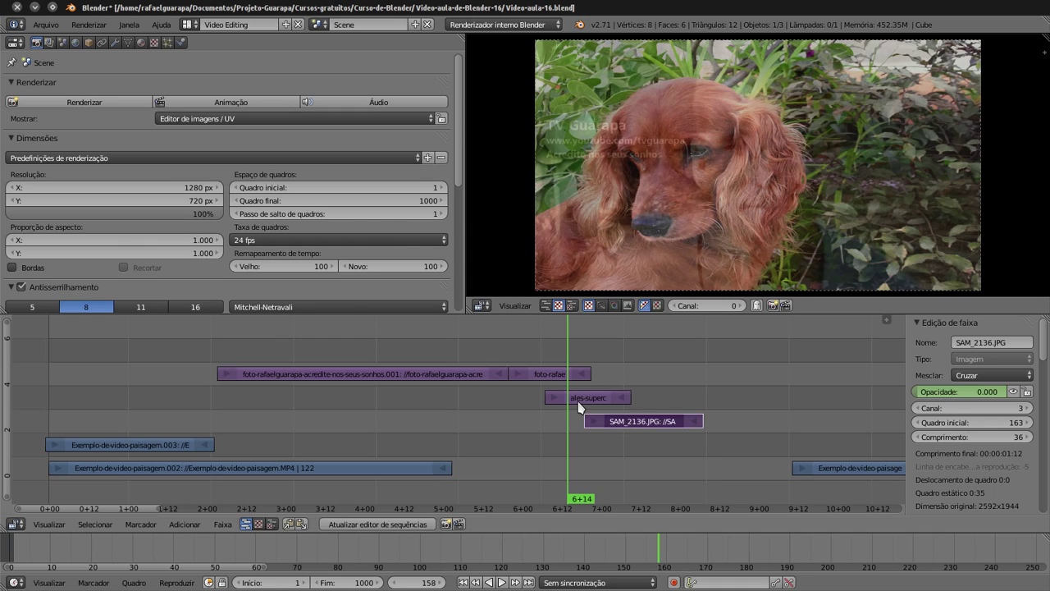
{"action": "left_click", "coordinate": [576, 398]}
{"action": "left_click", "coordinate": [563, 375]}
{"action": "left_click_drag", "start_coordinate": [552, 405], "coordinate": [424, 397]}
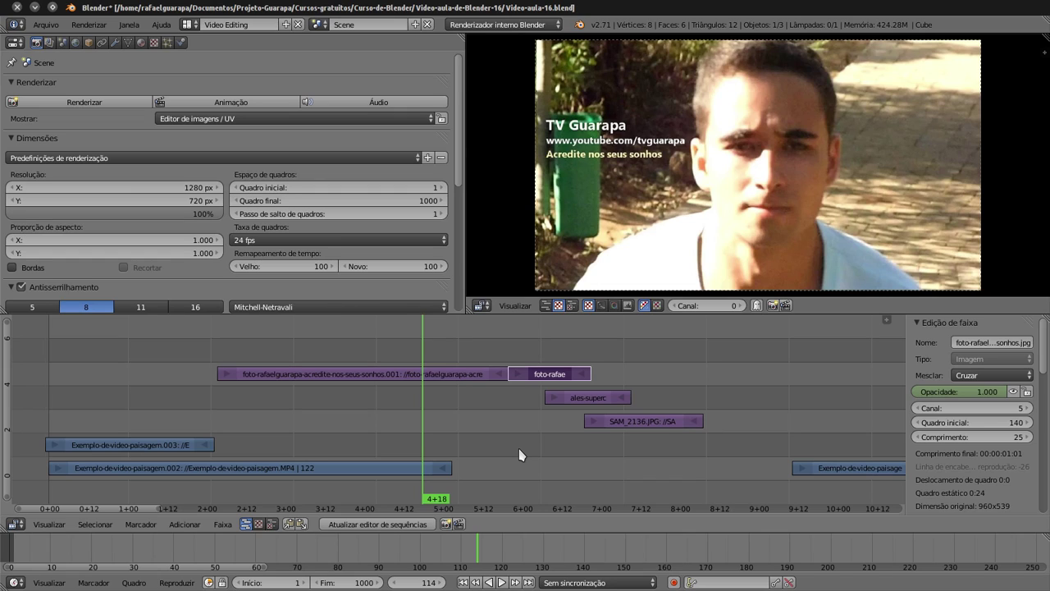
{"action": "left_click_drag", "start_coordinate": [492, 400], "coordinate": [532, 411]}
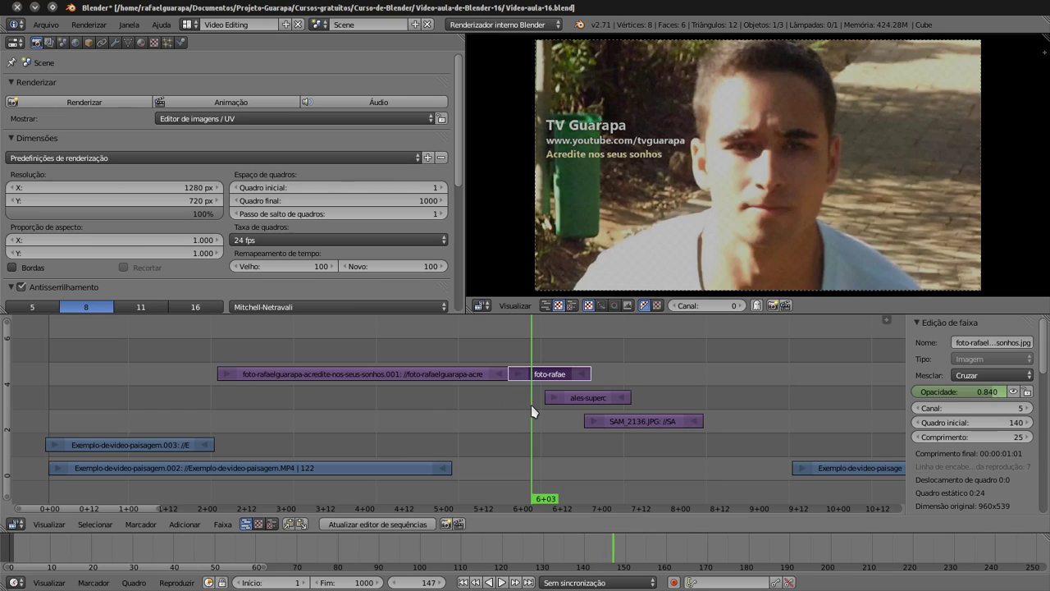
{"action": "mouse_move", "coordinate": [532, 411]}
{"action": "left_mouse_down"}
{"action": "mouse_move", "coordinate": [678, 443]}
{"action": "mouse_move", "coordinate": [459, 428]}
{"action": "mouse_move", "coordinate": [509, 432]}
{"action": "left_mouse_up"}
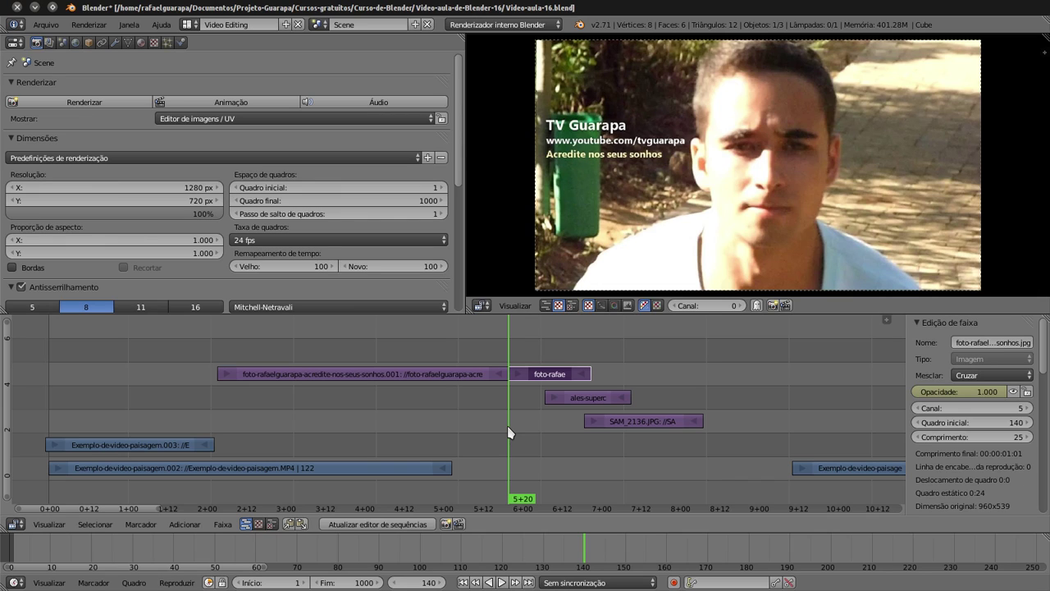
{"action": "mouse_move", "coordinate": [148, 416]}
{"action": "left_mouse_down"}
{"action": "mouse_move", "coordinate": [280, 449]}
{"action": "mouse_move", "coordinate": [538, 435]}
{"action": "left_mouse_up"}
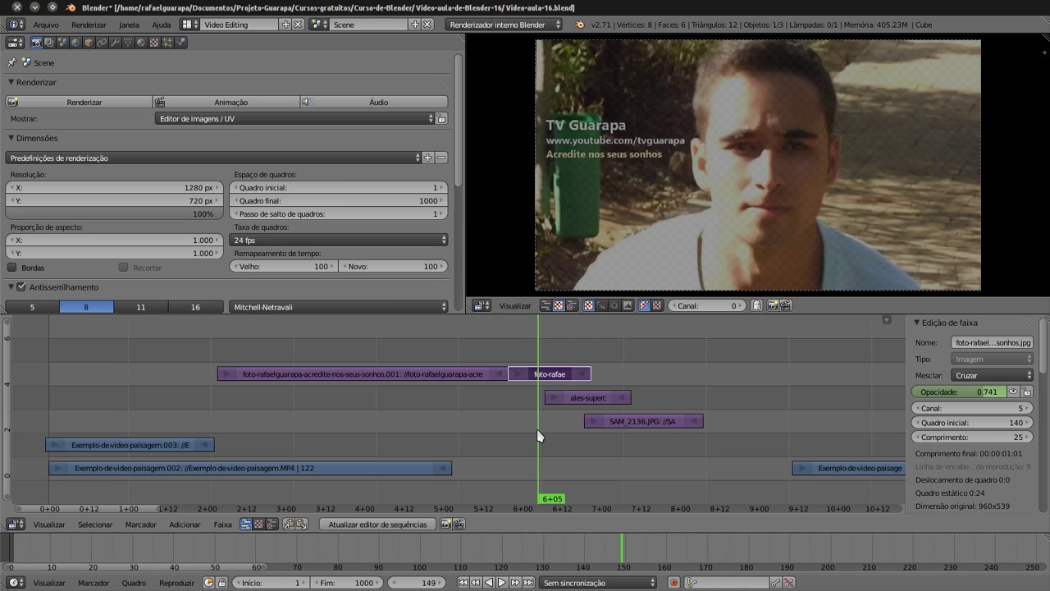
{"action": "key", "text": "Left"}
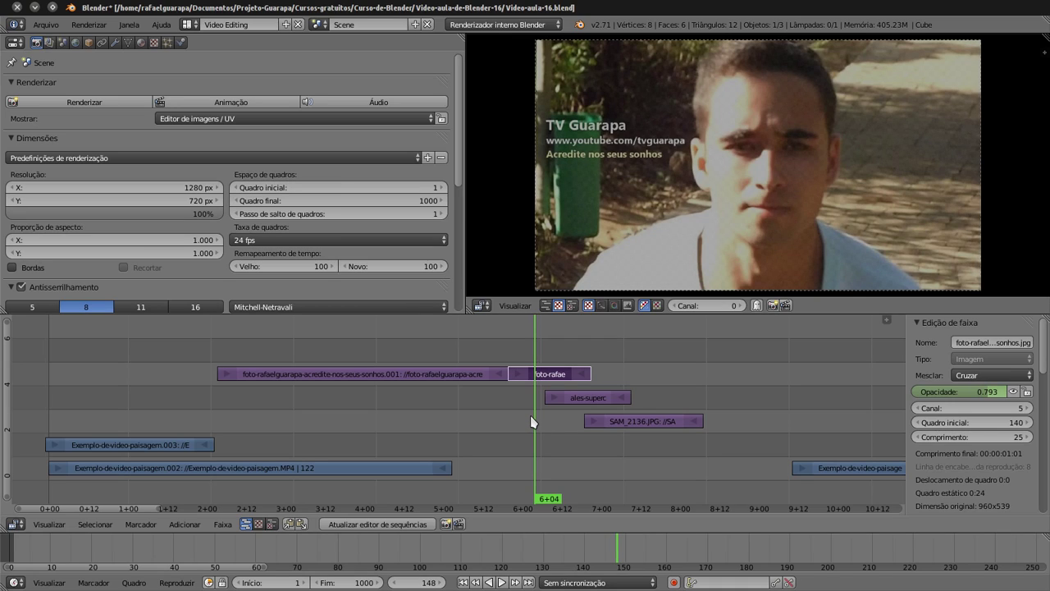